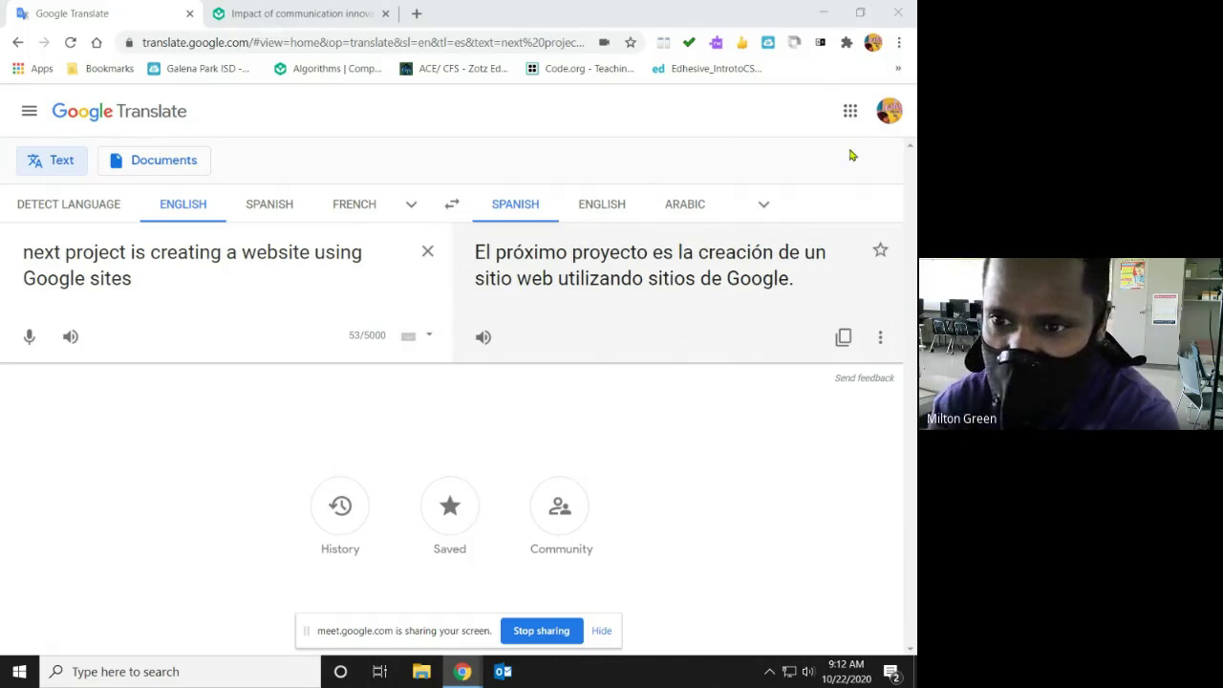
Open Google Sites from the Google apps and start a new blank site.
click(851, 112)
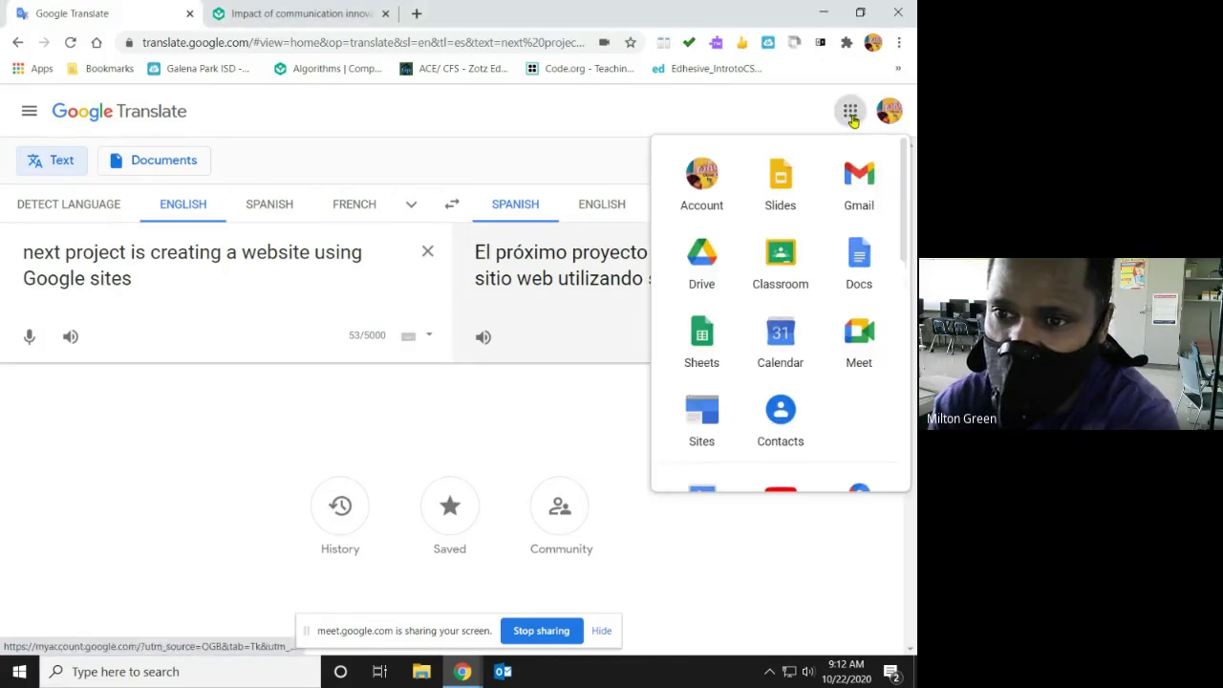
scroll(775, 355, down, 1)
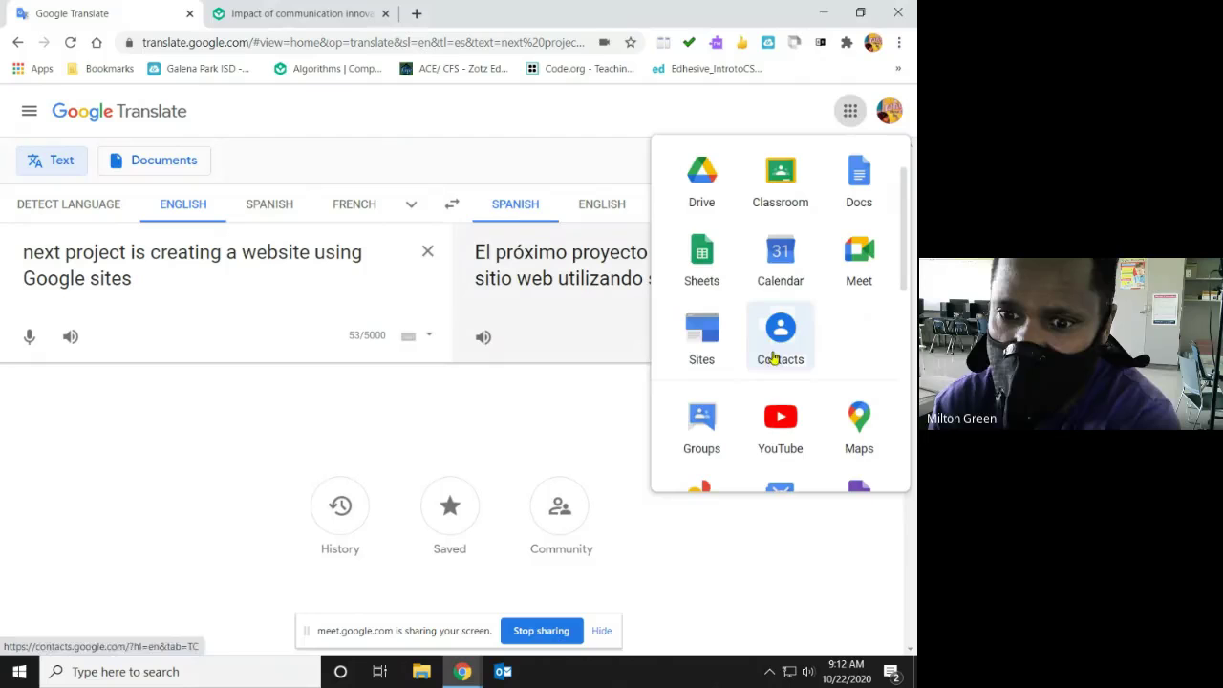
click(711, 341)
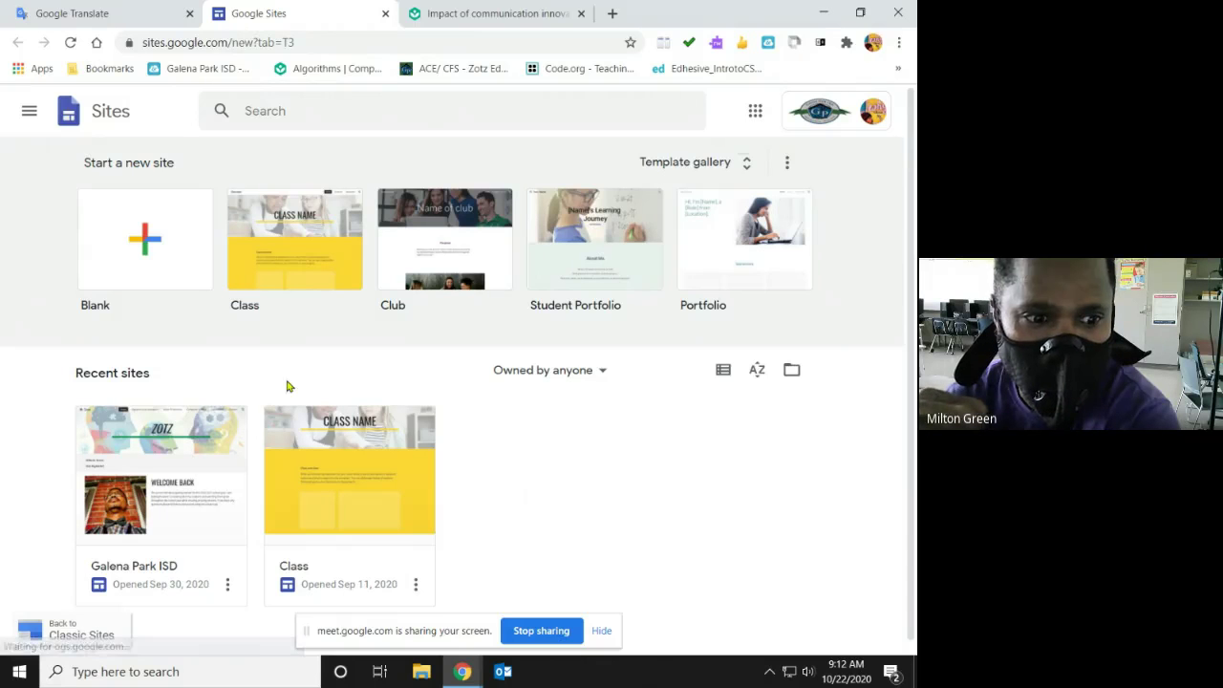
scroll(283, 382, down, 1)
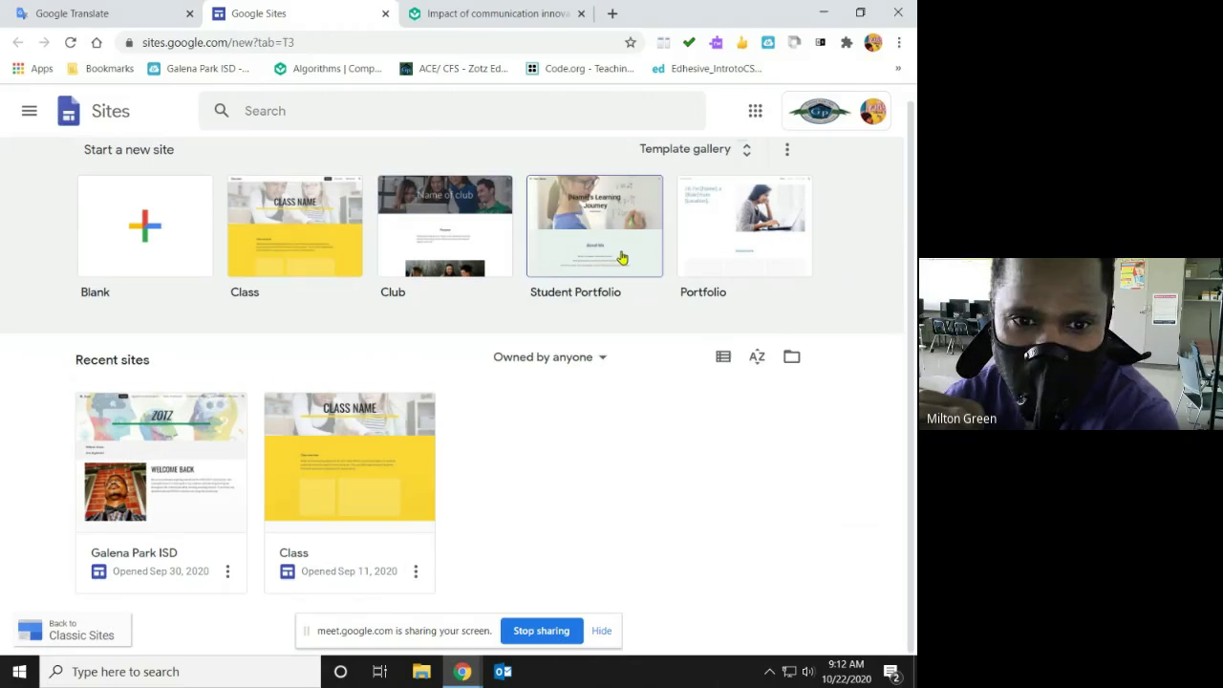
scroll(544, 268, up, 1)
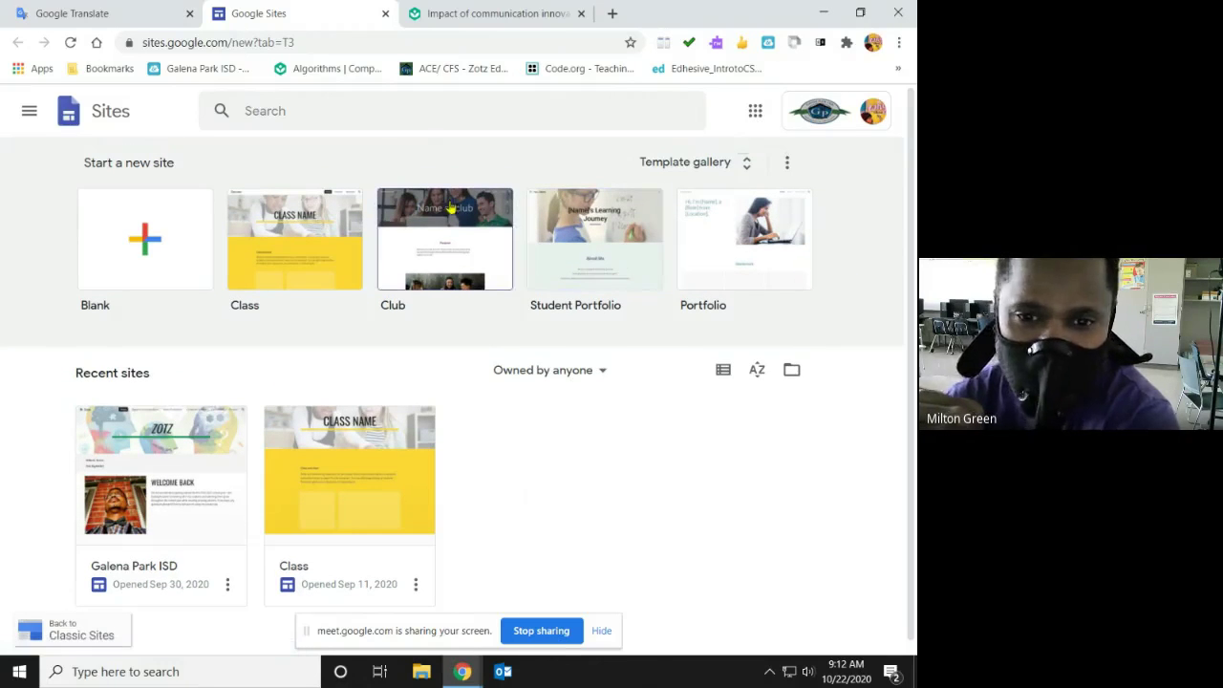
click(148, 247)
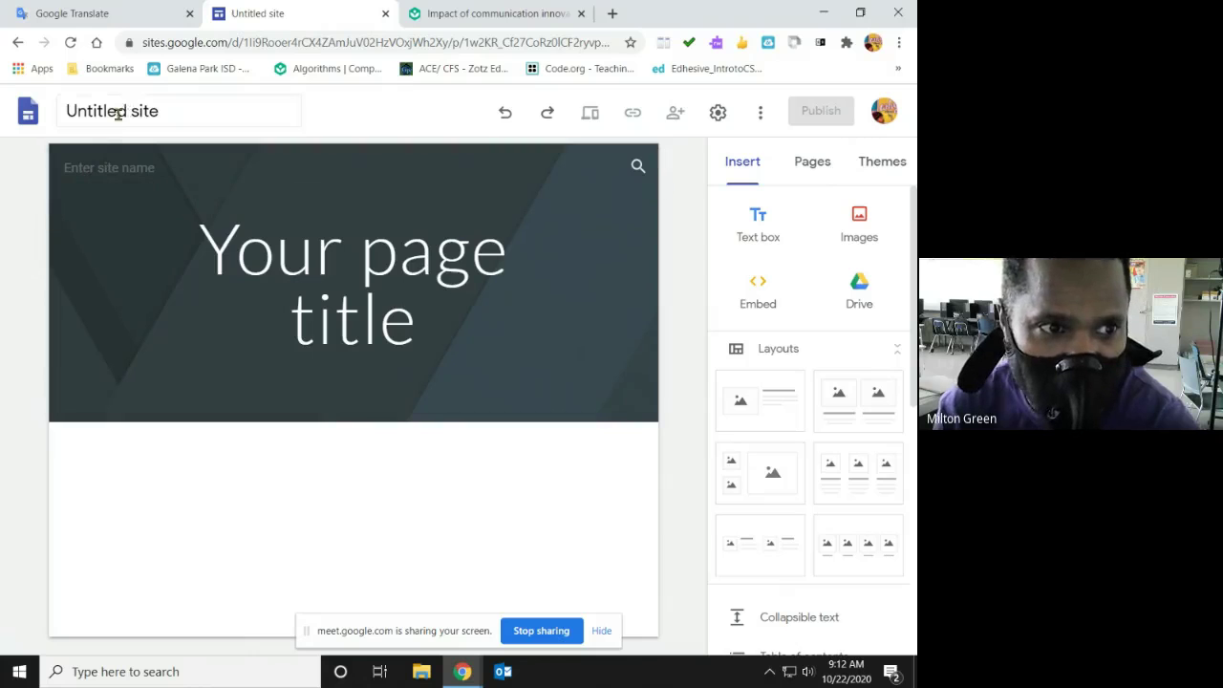
Name the site document with the teacher's name followed by "Example" and apply the same site name in the header.
click(174, 112)
triple_click(174, 113)
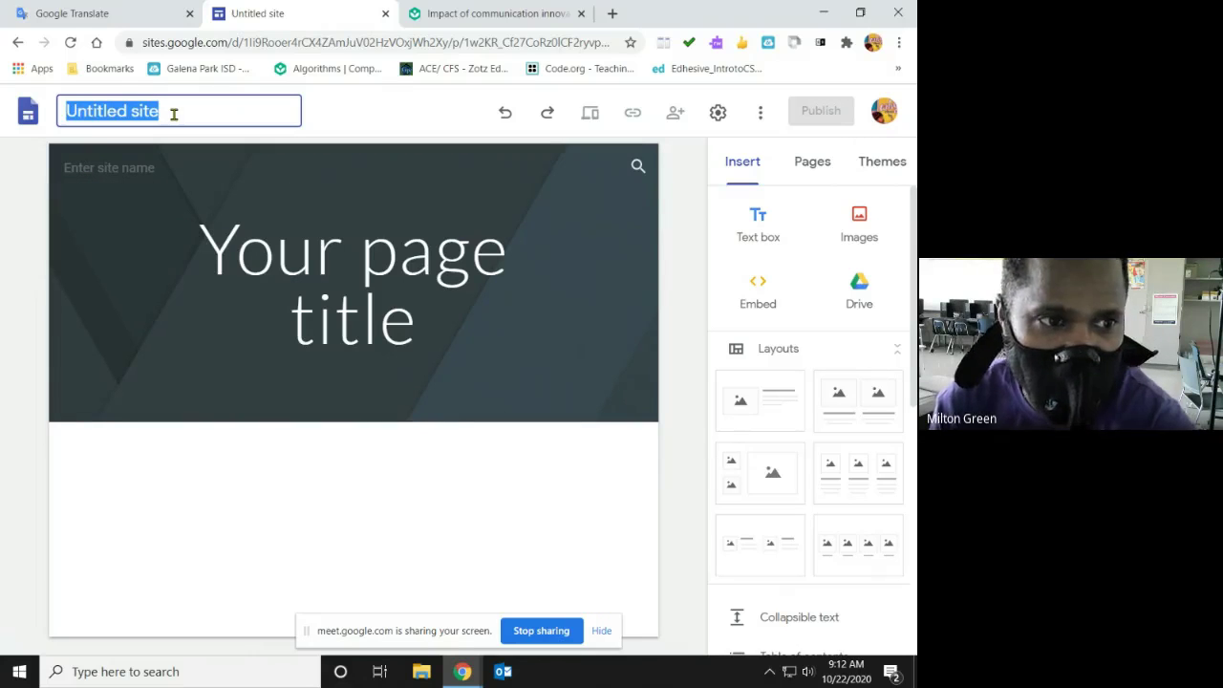
text(M)
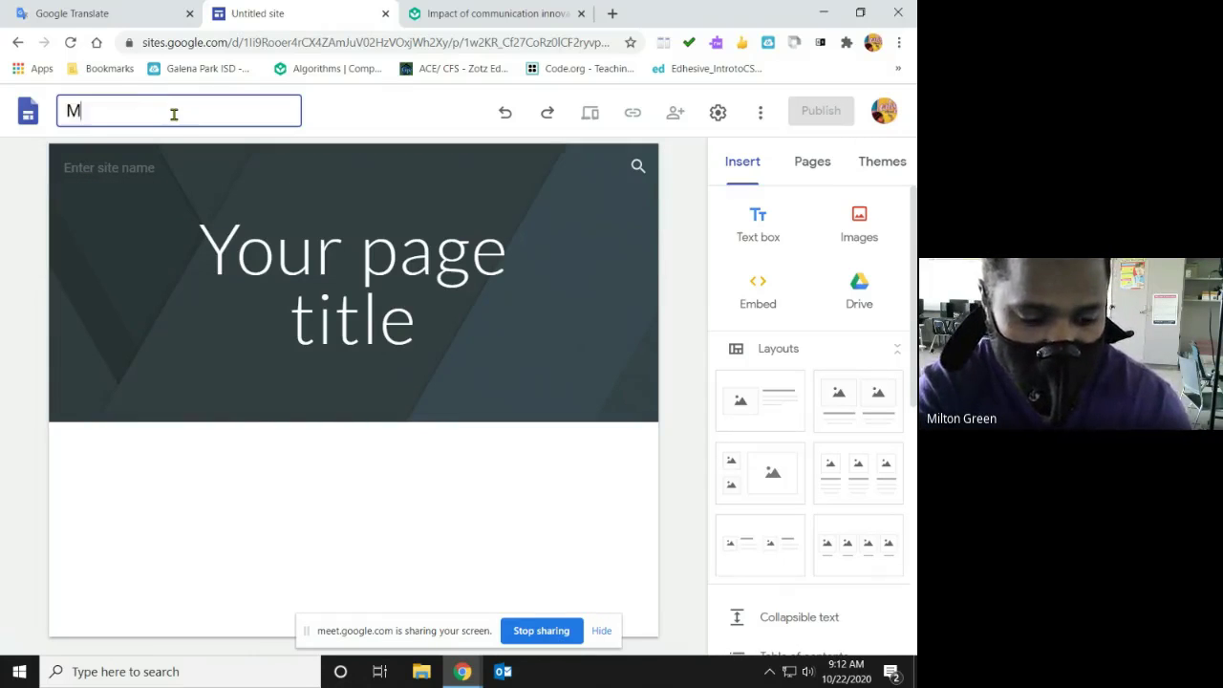
text(r Green)
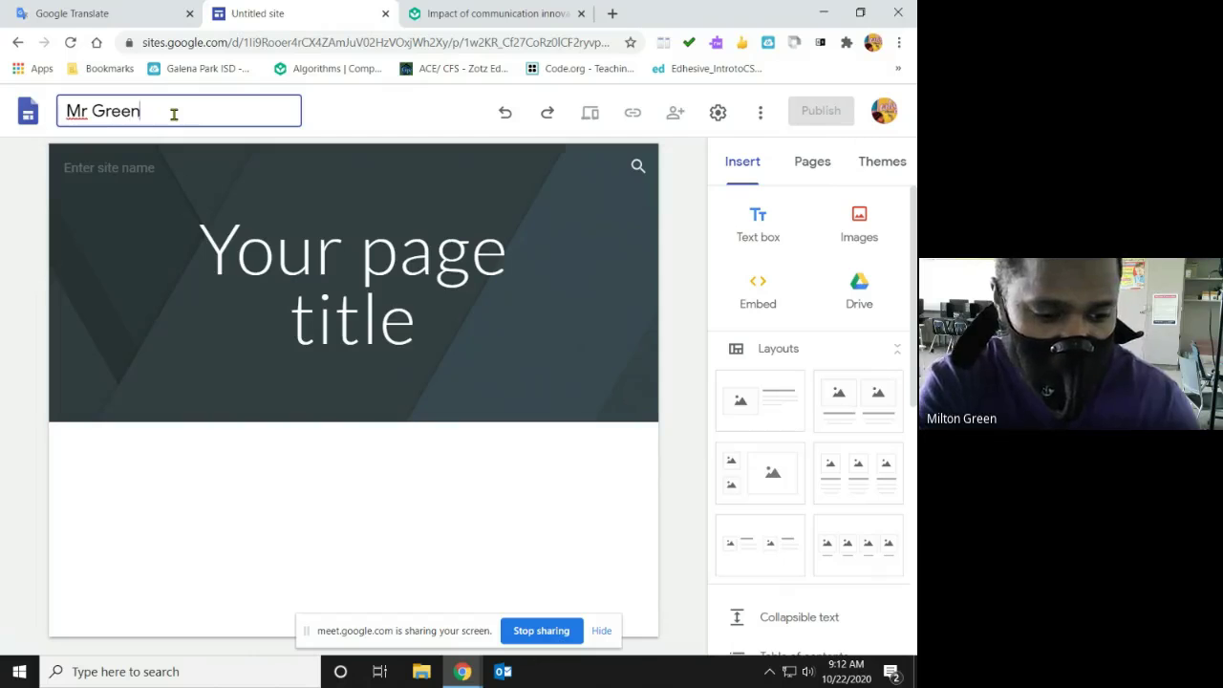
text(s Example)
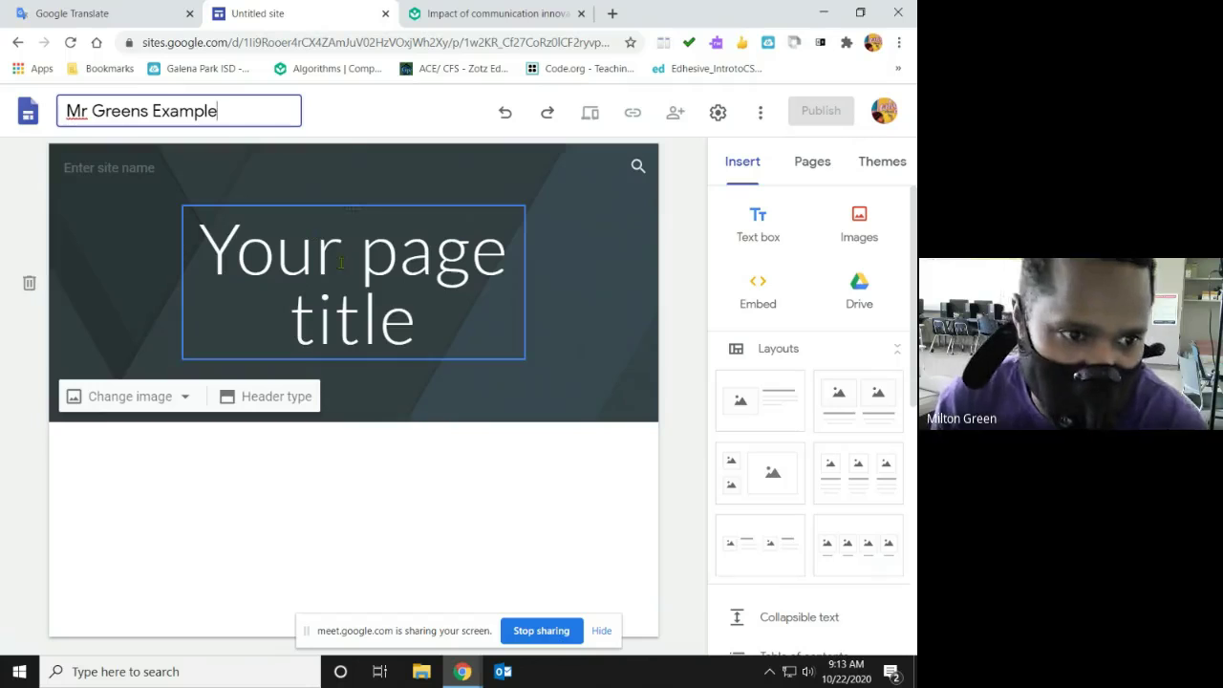
click(123, 168)
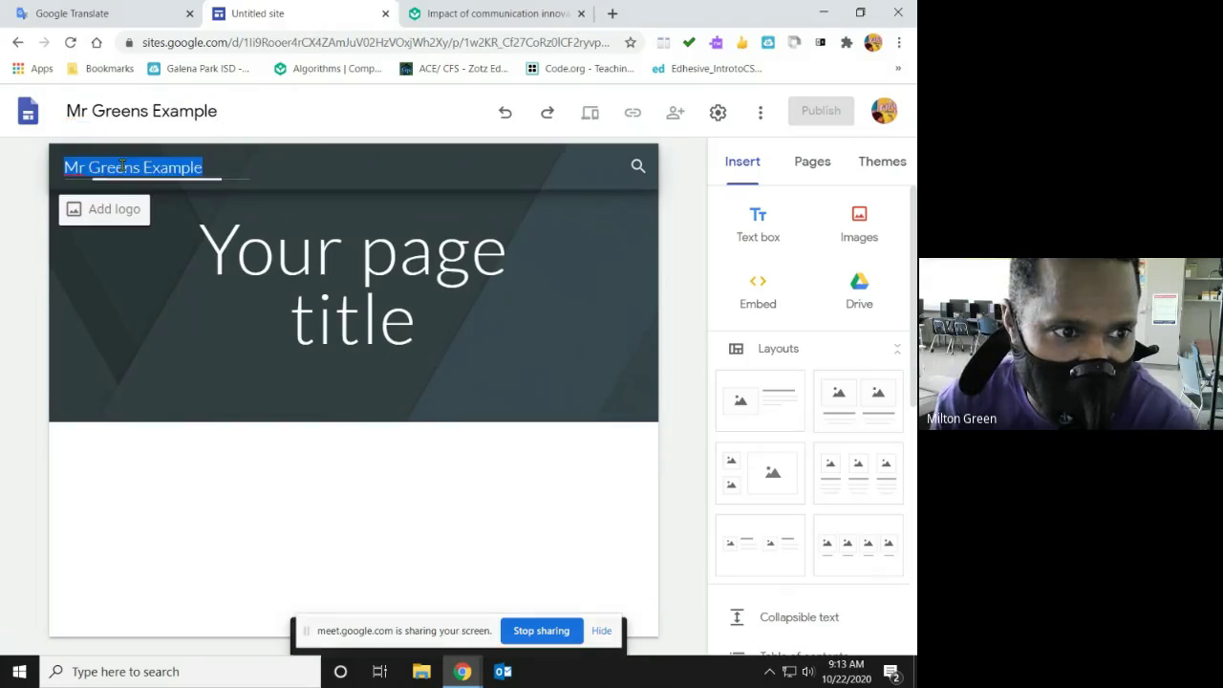
click(155, 265)
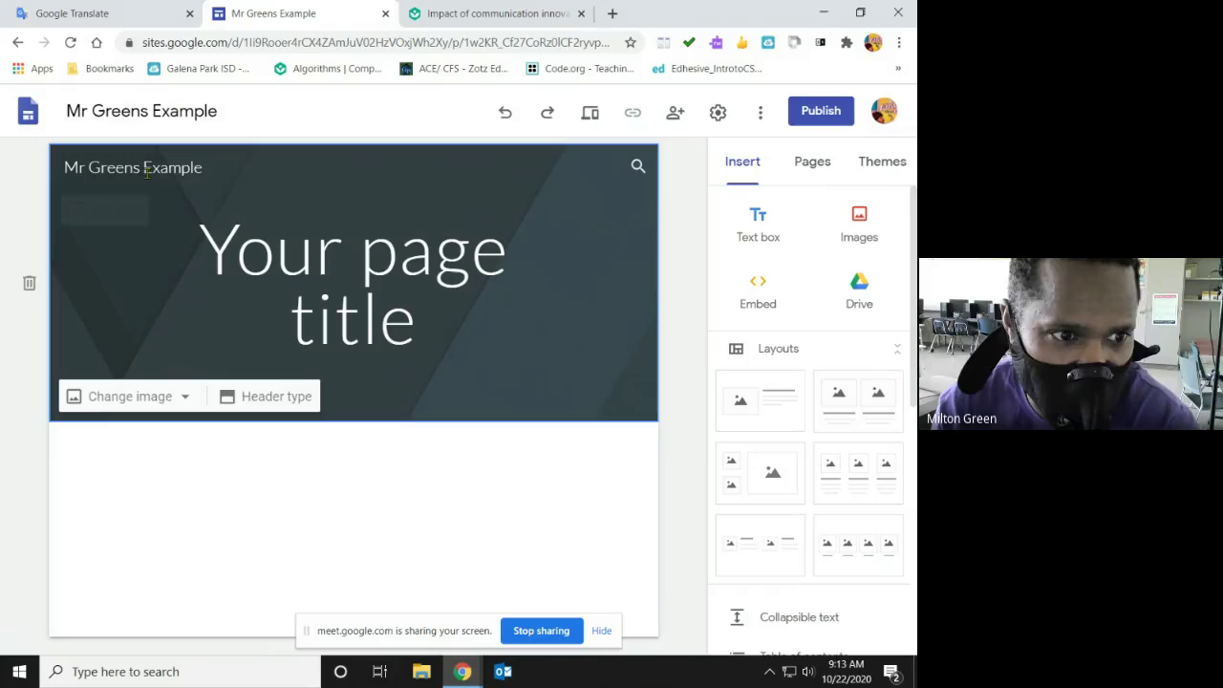
Upload the ABSTRACT image from the pic art folder as the site's logo and close the settings.
click(115, 213)
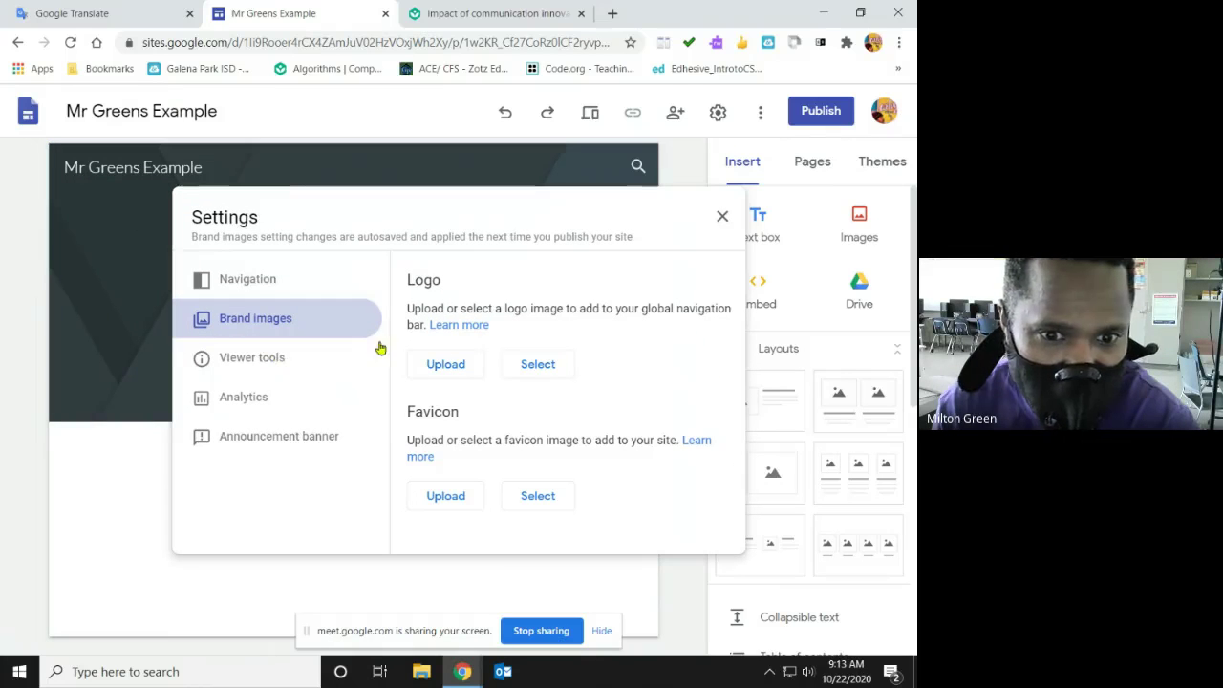
click(723, 217)
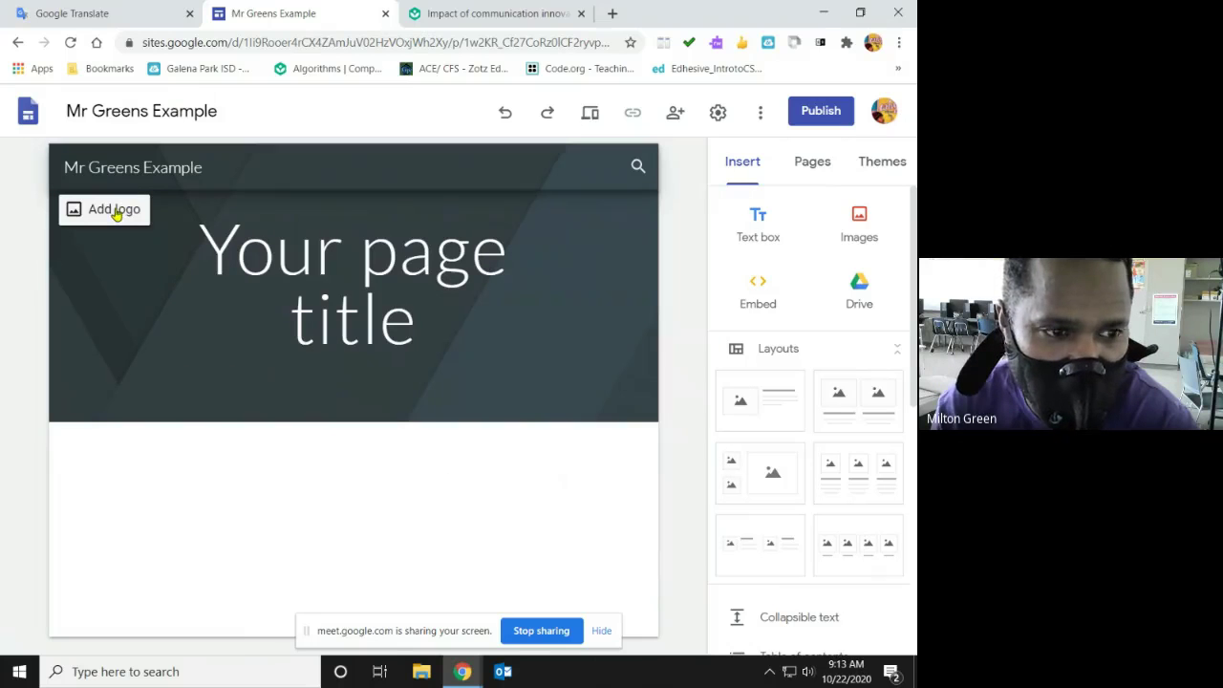
click(113, 212)
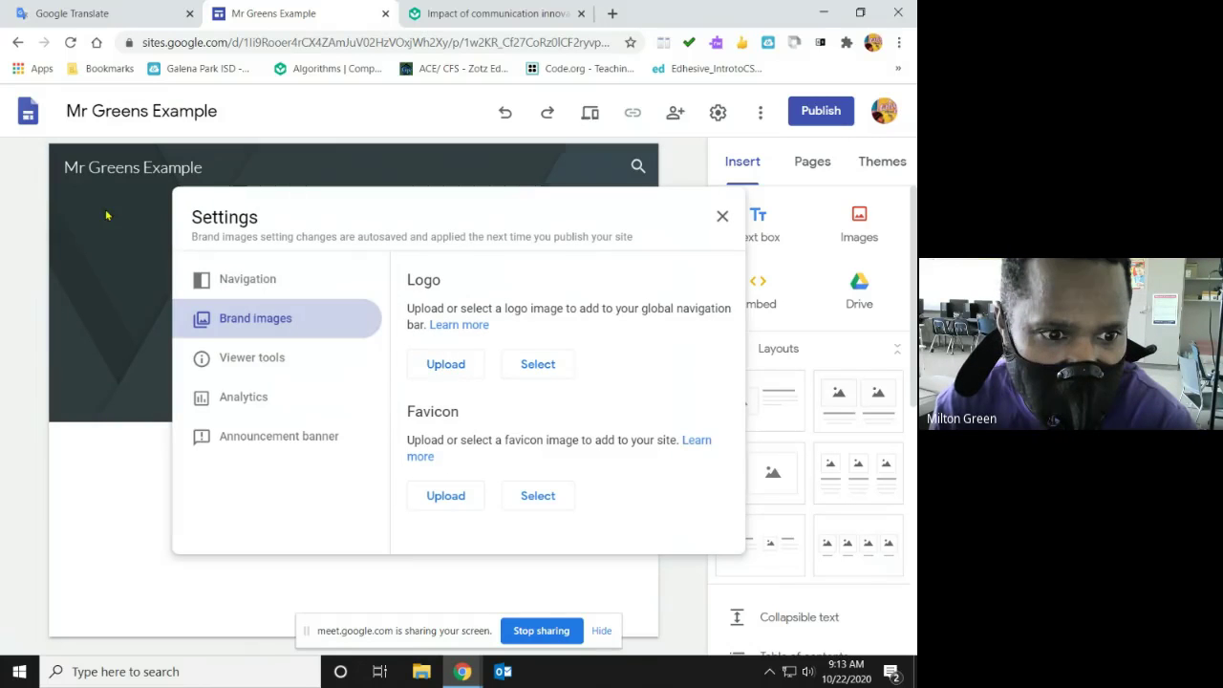
click(440, 366)
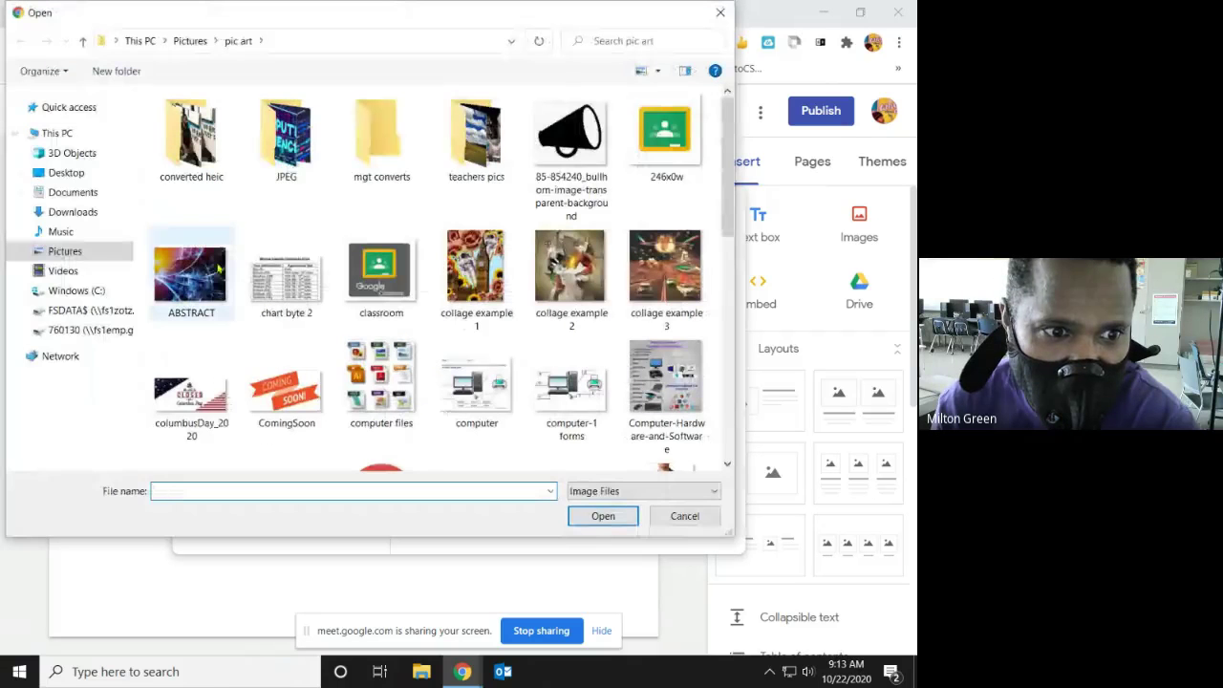
click(206, 279)
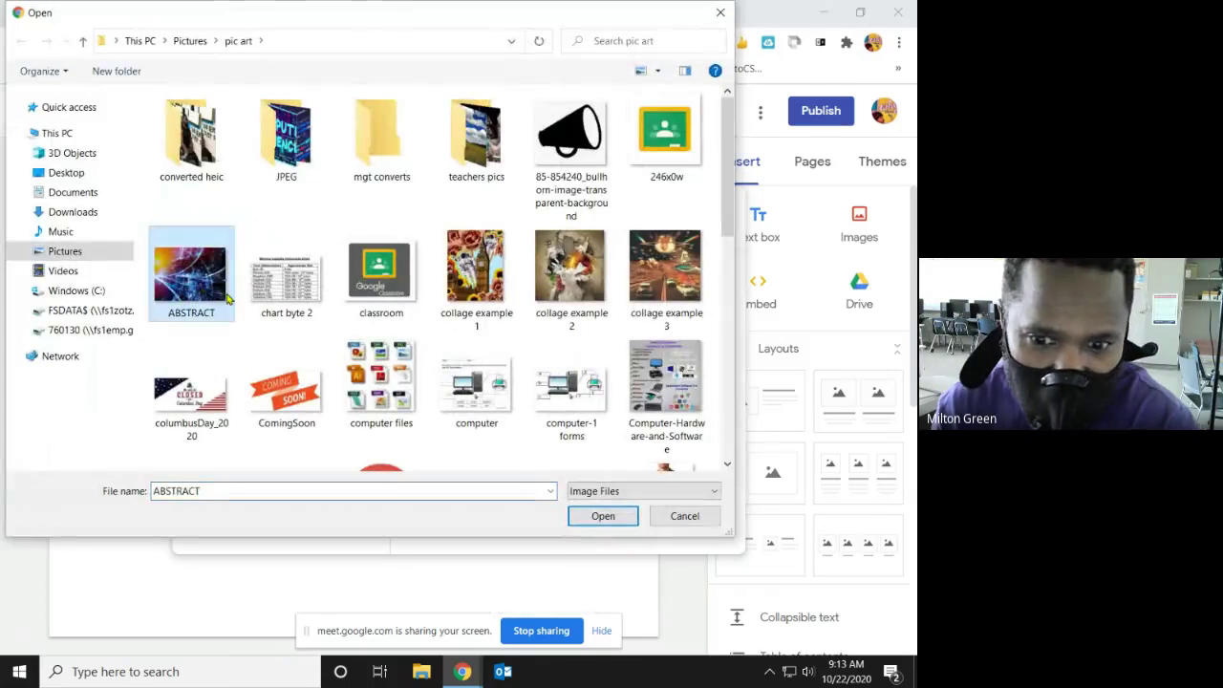
click(624, 514)
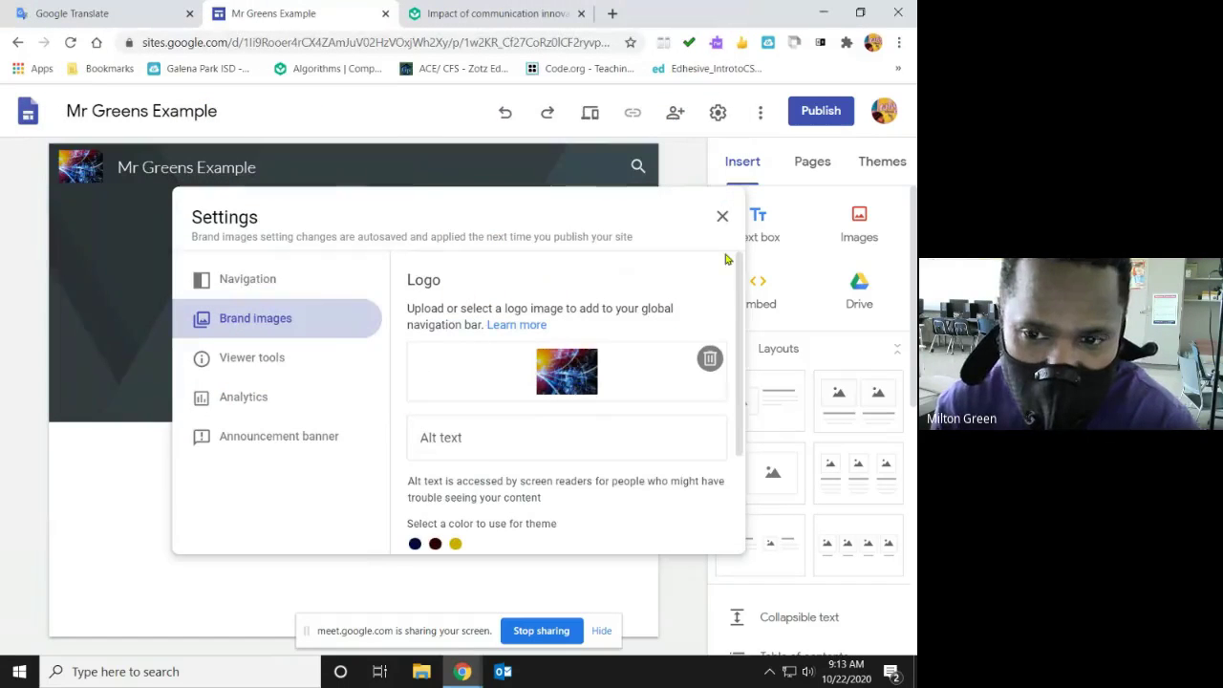
click(722, 219)
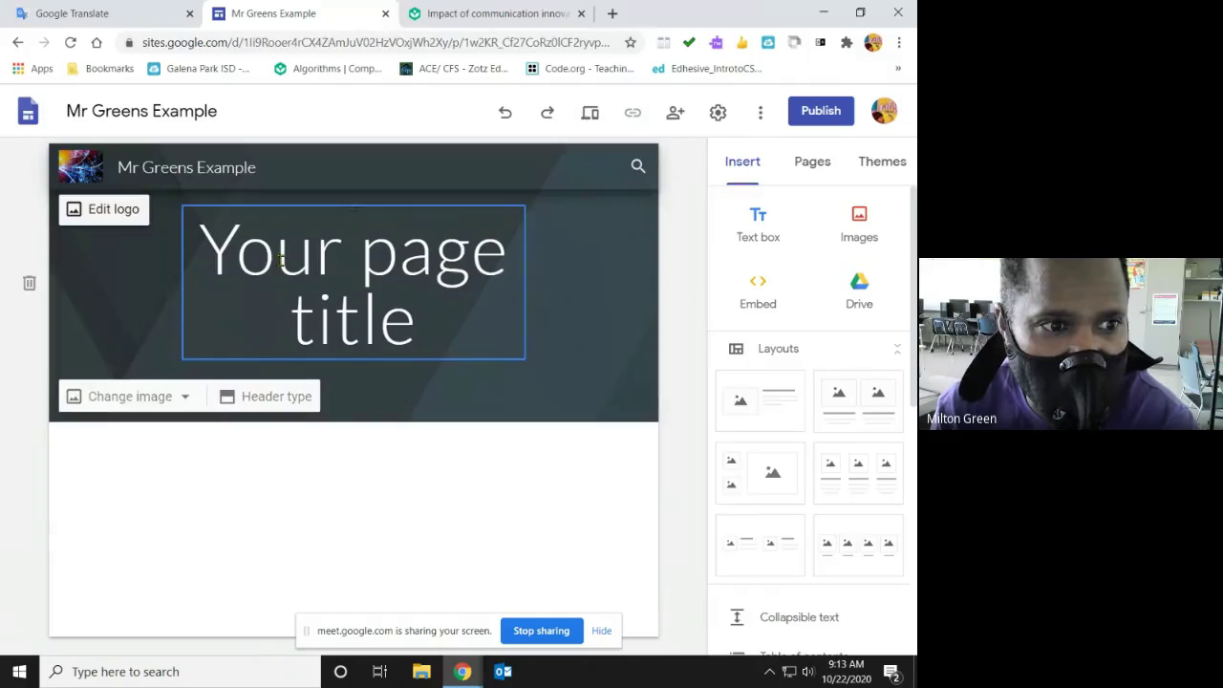
Replace the placeholder page title in the header with "My Life".
click(419, 315)
drag(418, 316, 184, 242)
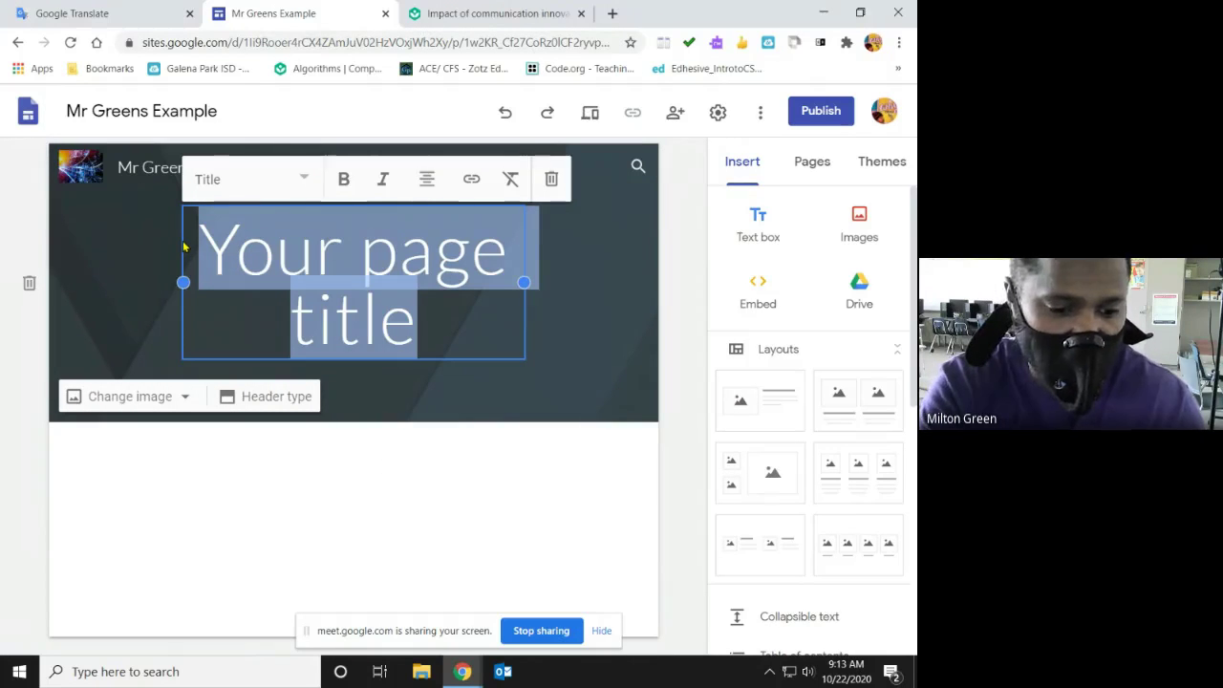
text(My )
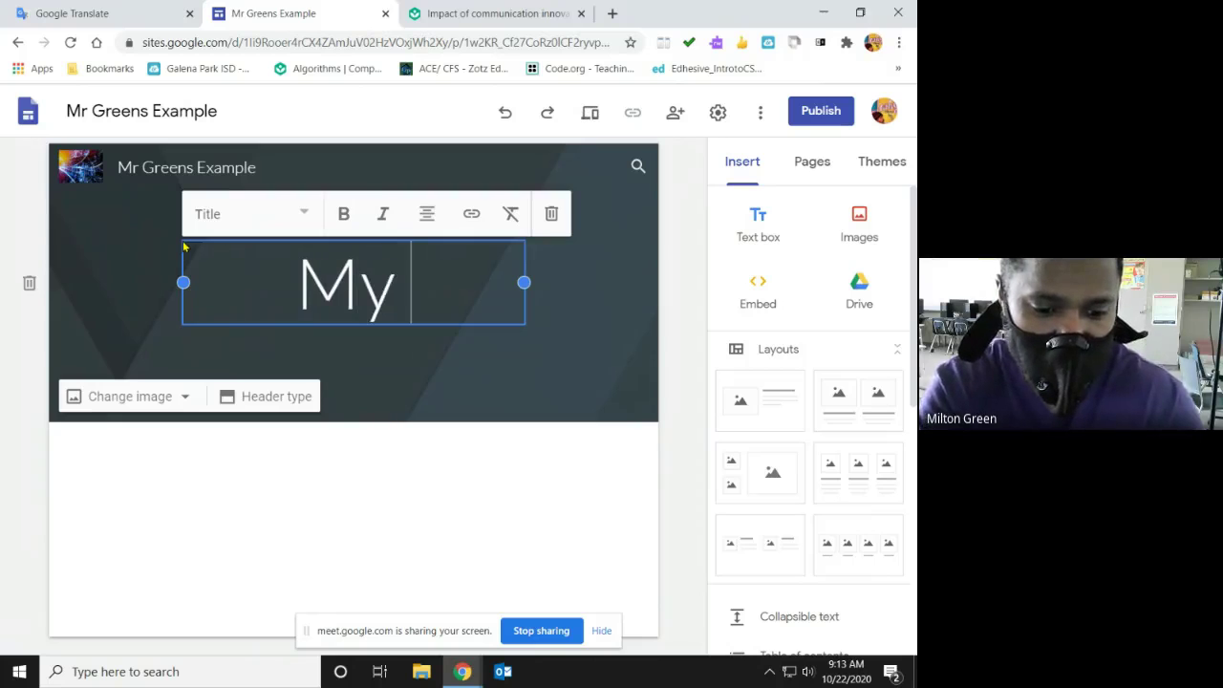
text(Lig)
key(BackSpace)
text(fe)
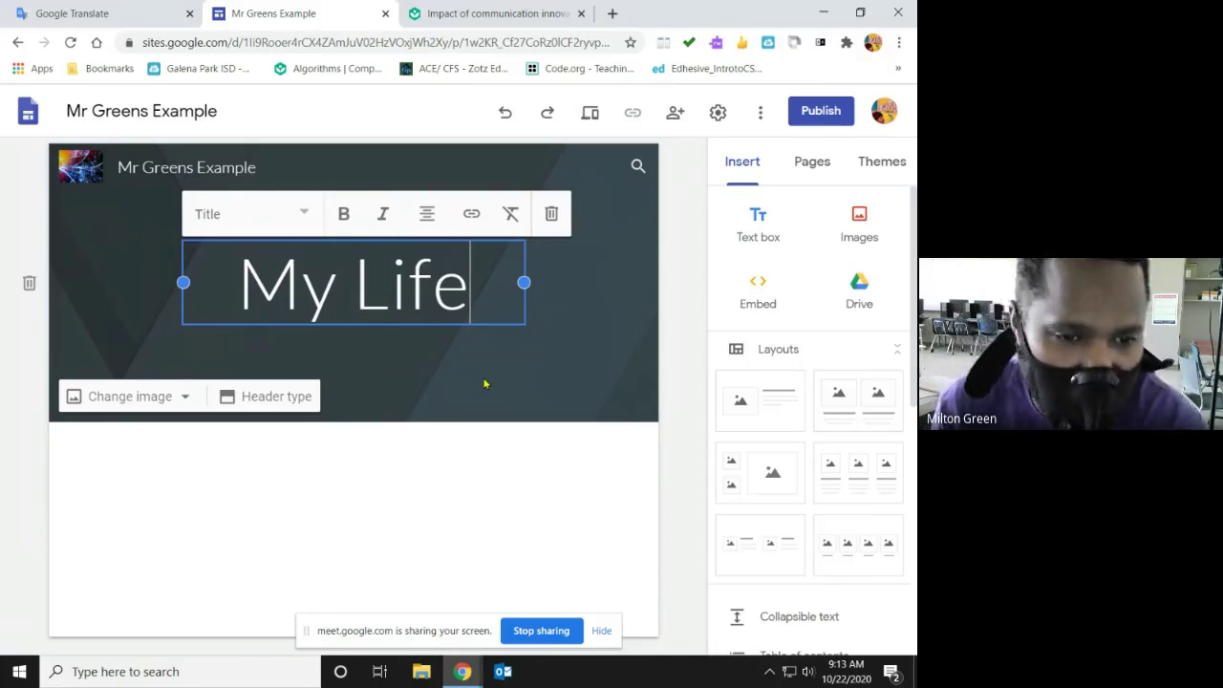
click(549, 385)
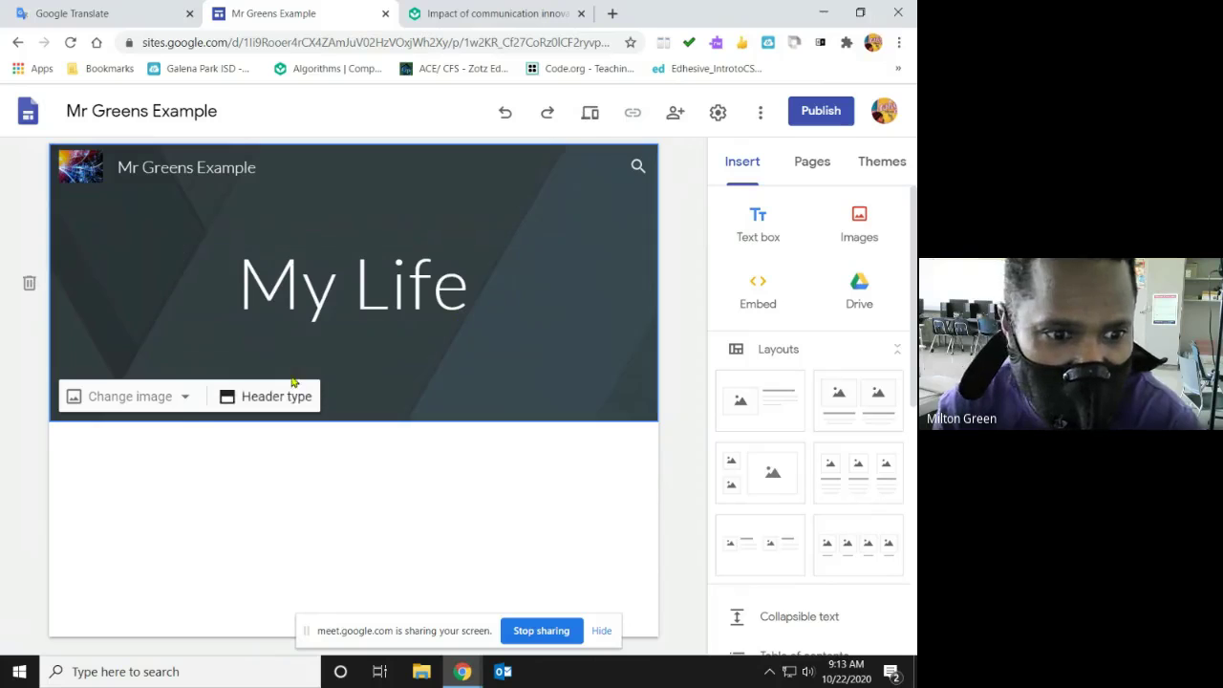
Replace the header background with the uploaded lasso tool example picture from the pic art folder.
click(186, 399)
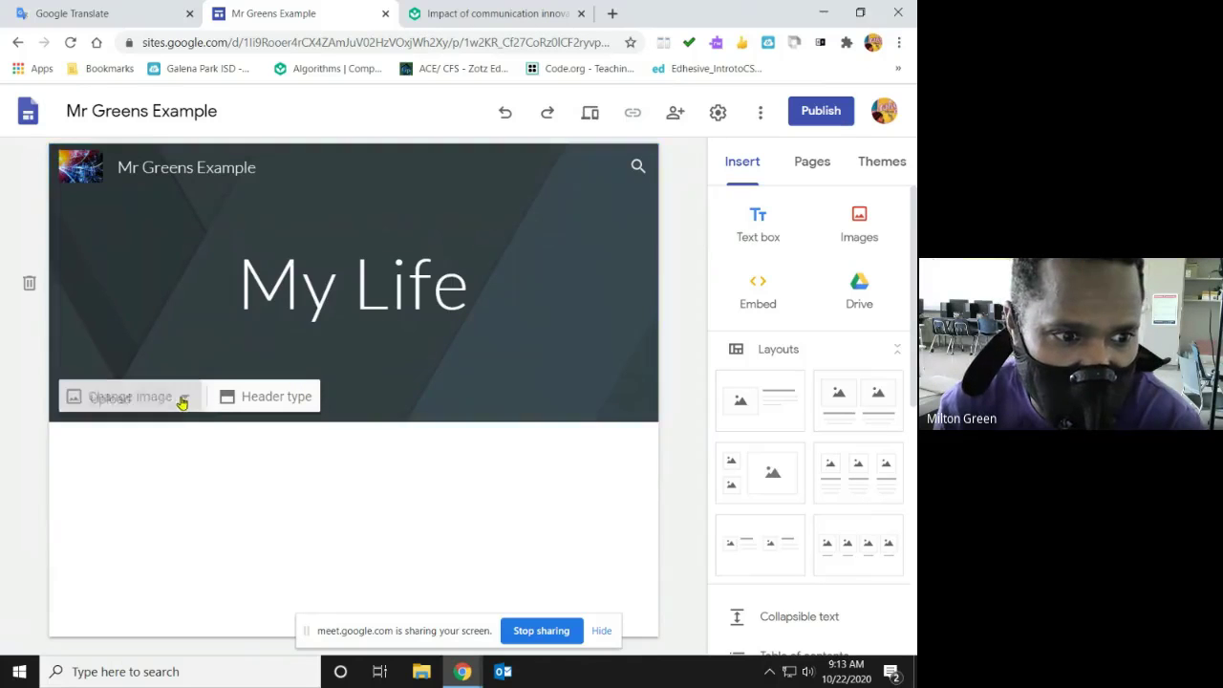
click(123, 446)
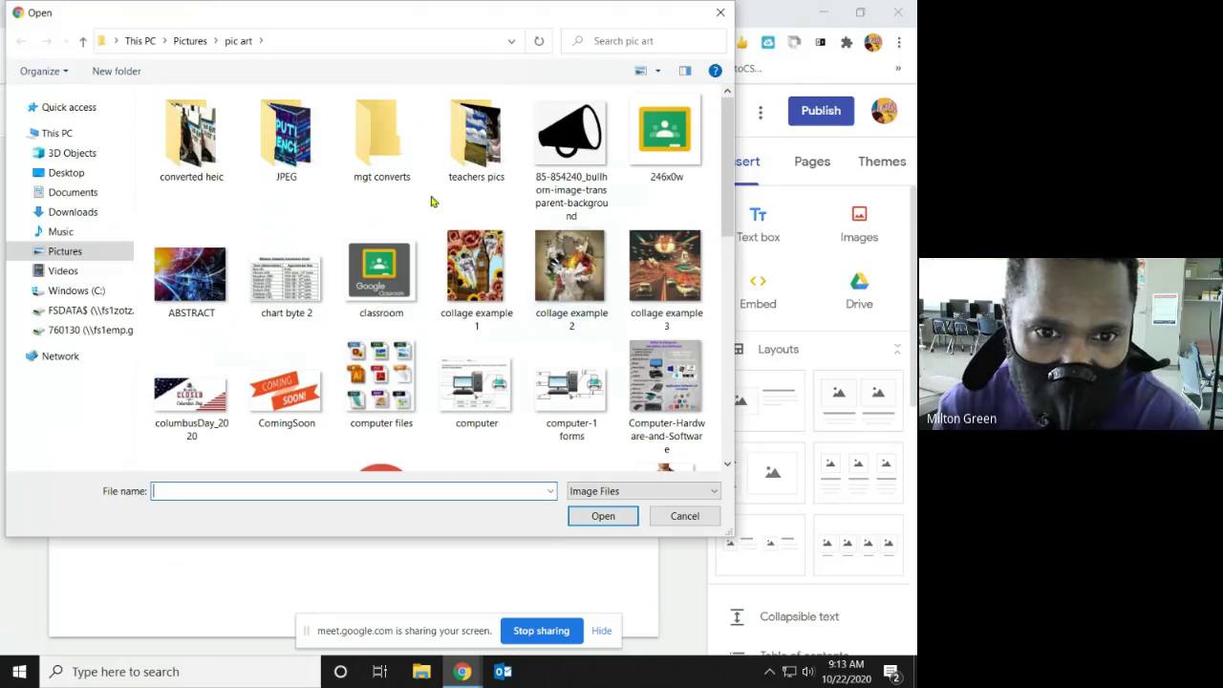
scroll(550, 315, down, 10)
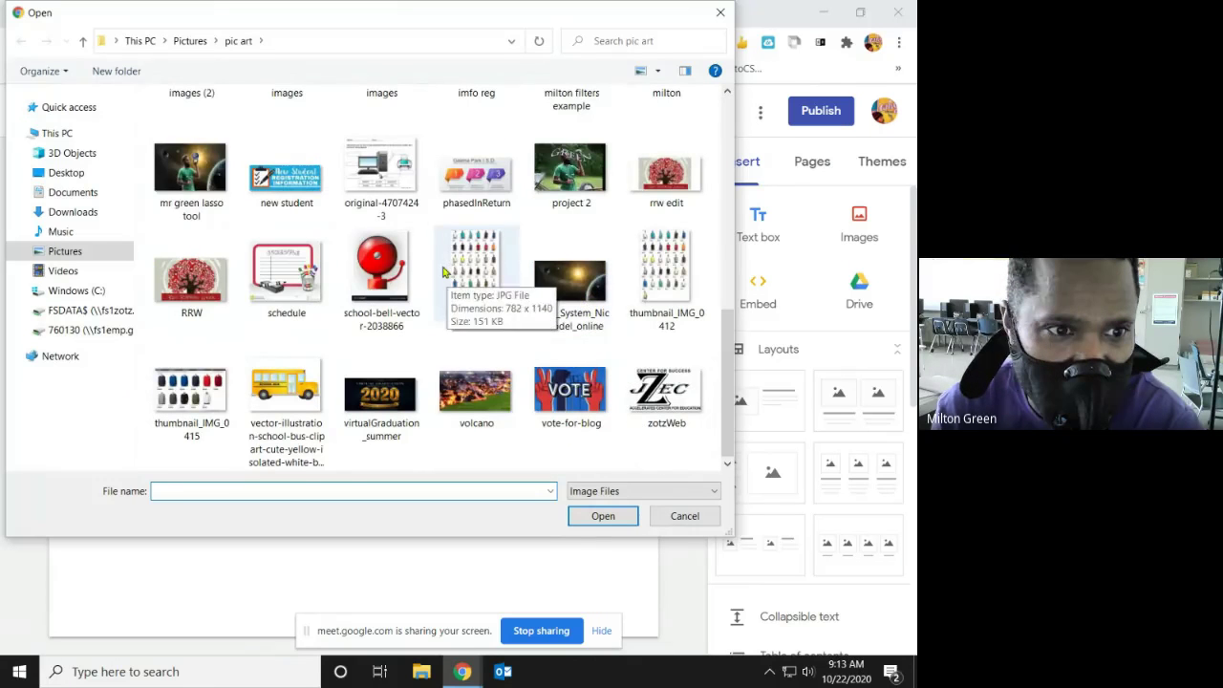
click(194, 189)
click(603, 515)
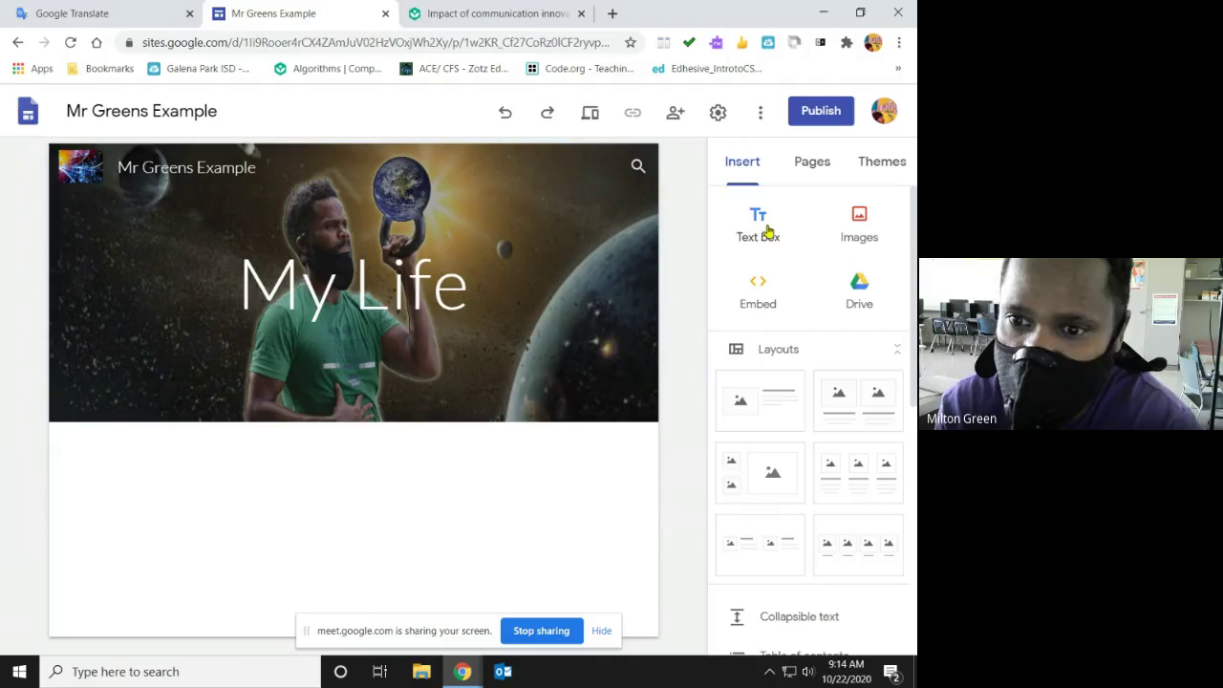
Insert the layout with one image placeholder beside a heading and text block below the header.
scroll(770, 366, down, 4)
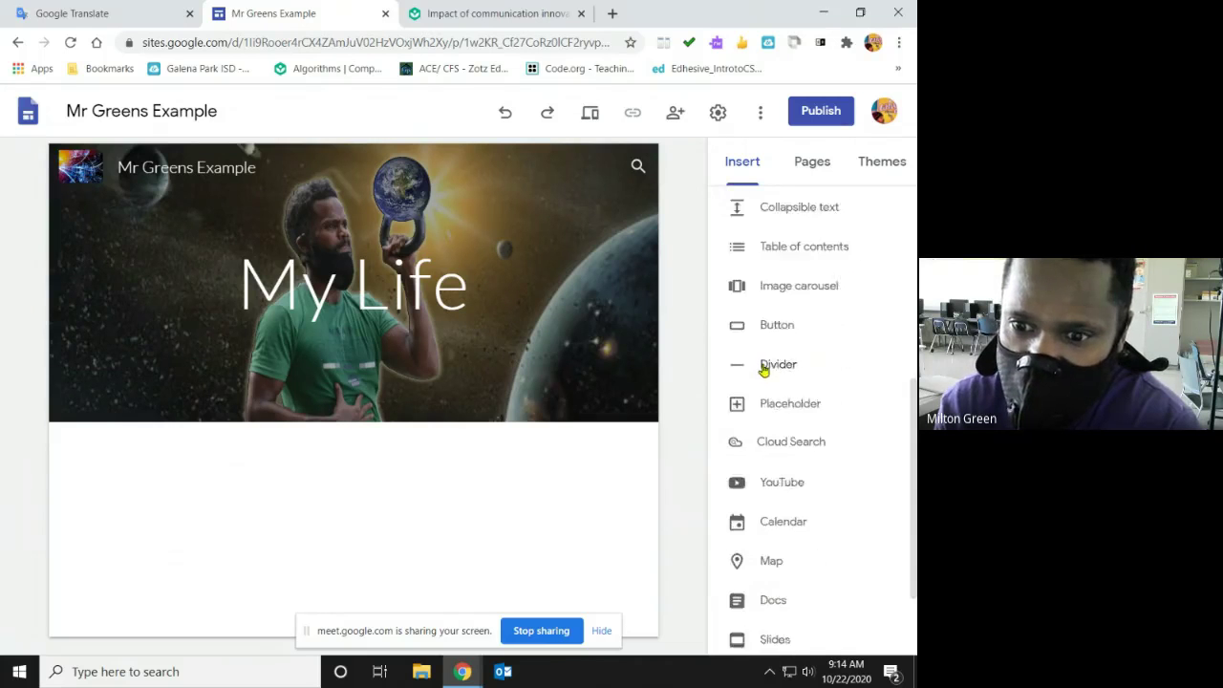
scroll(773, 369, up, 3)
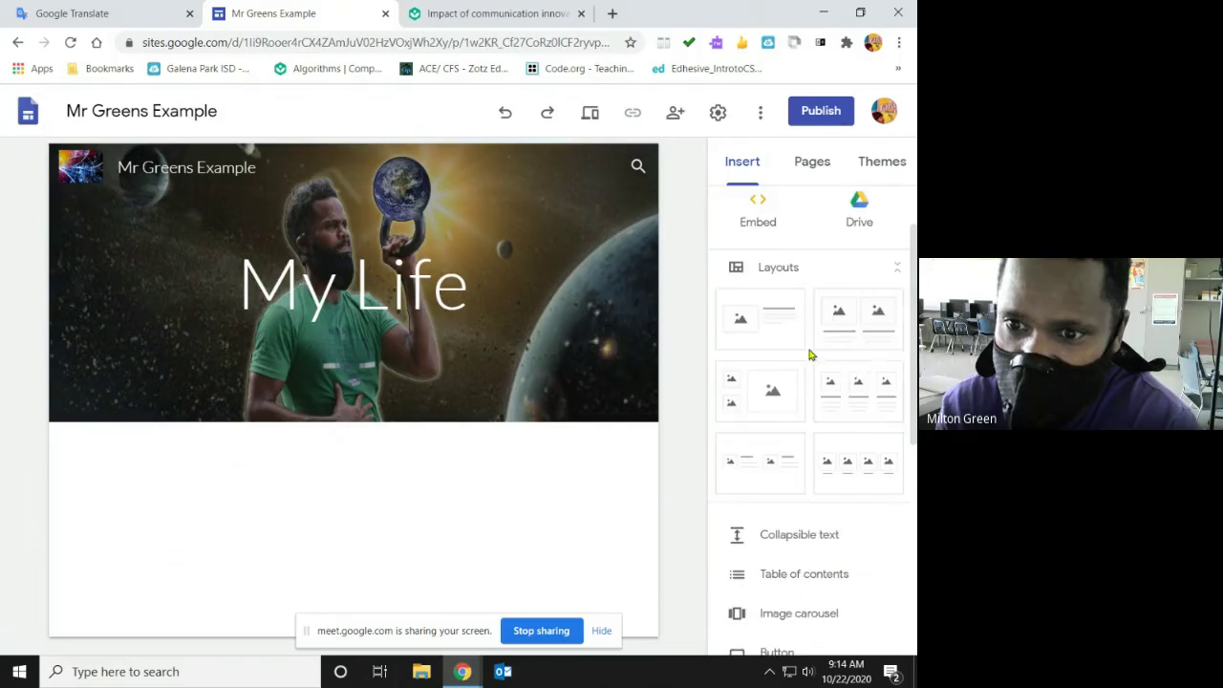
scroll(808, 363, up, 1)
click(775, 402)
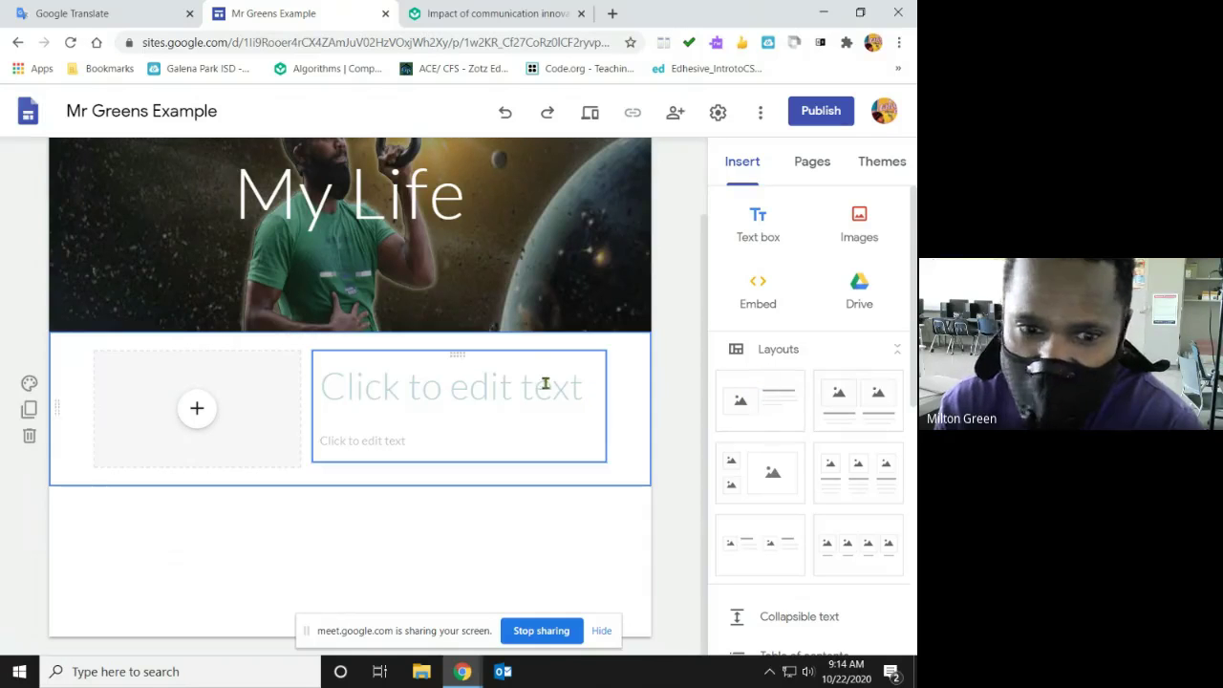
Search YouTube for "how to use google sites" and insert "How to Use Google Sites 2020 - Tutorial for Beginners" into the image placeholder.
click(195, 410)
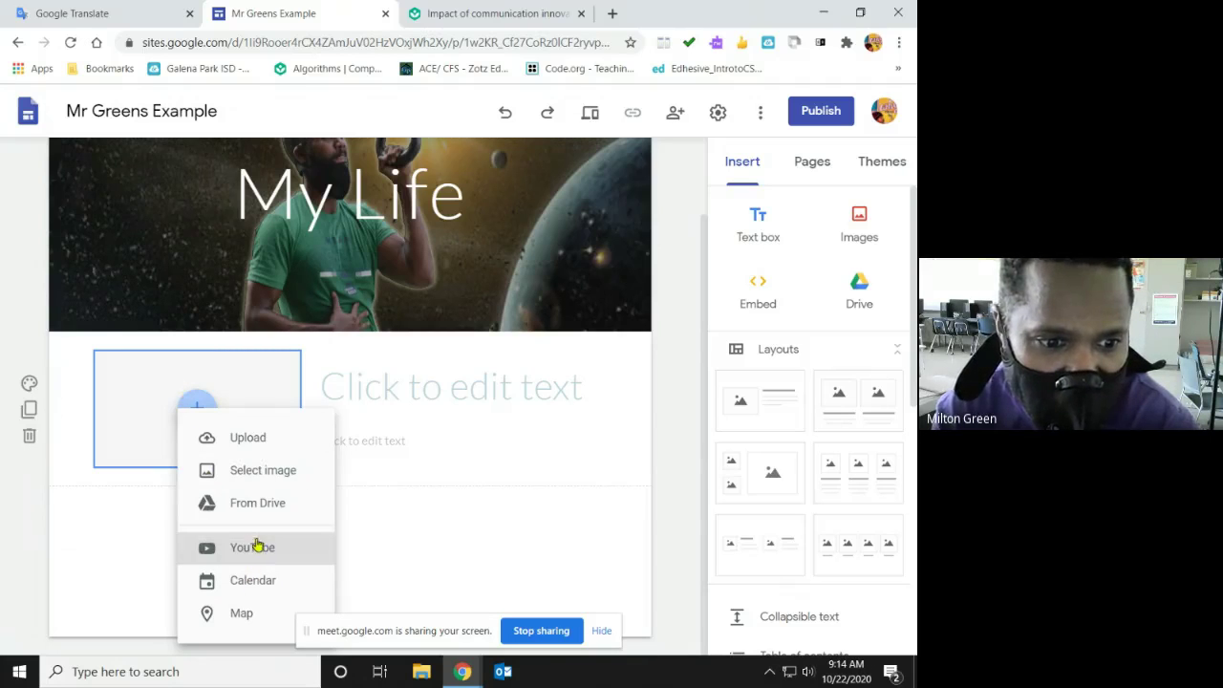
click(245, 551)
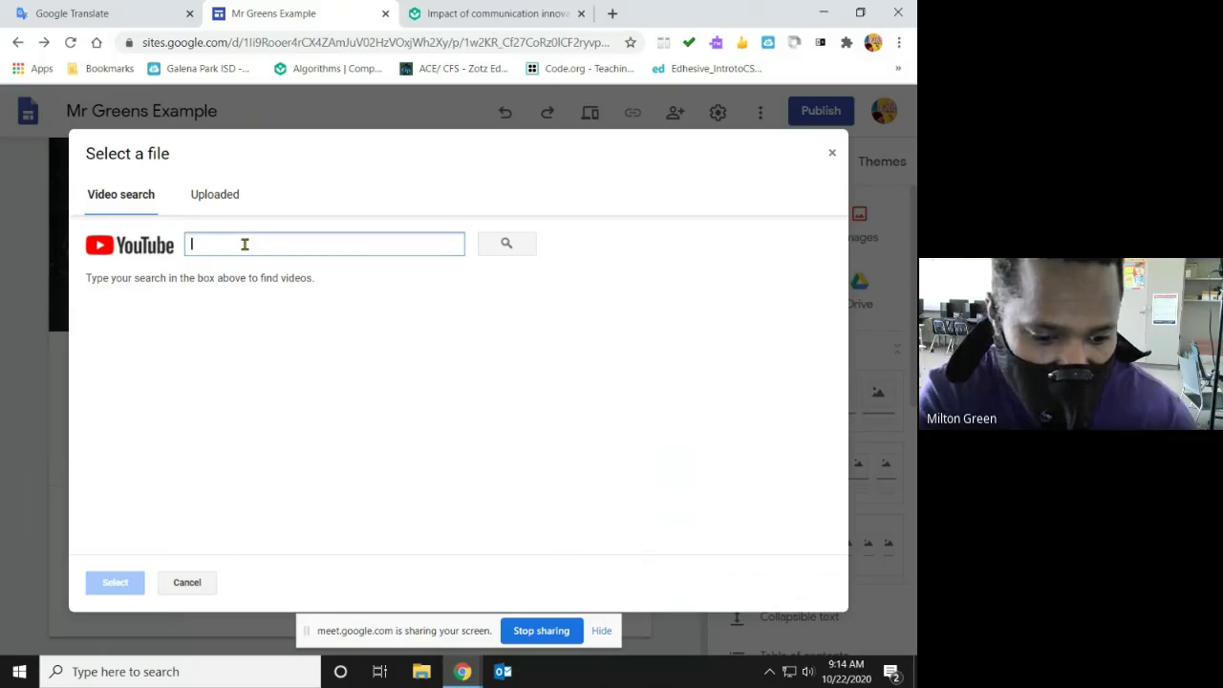
text(how to us)
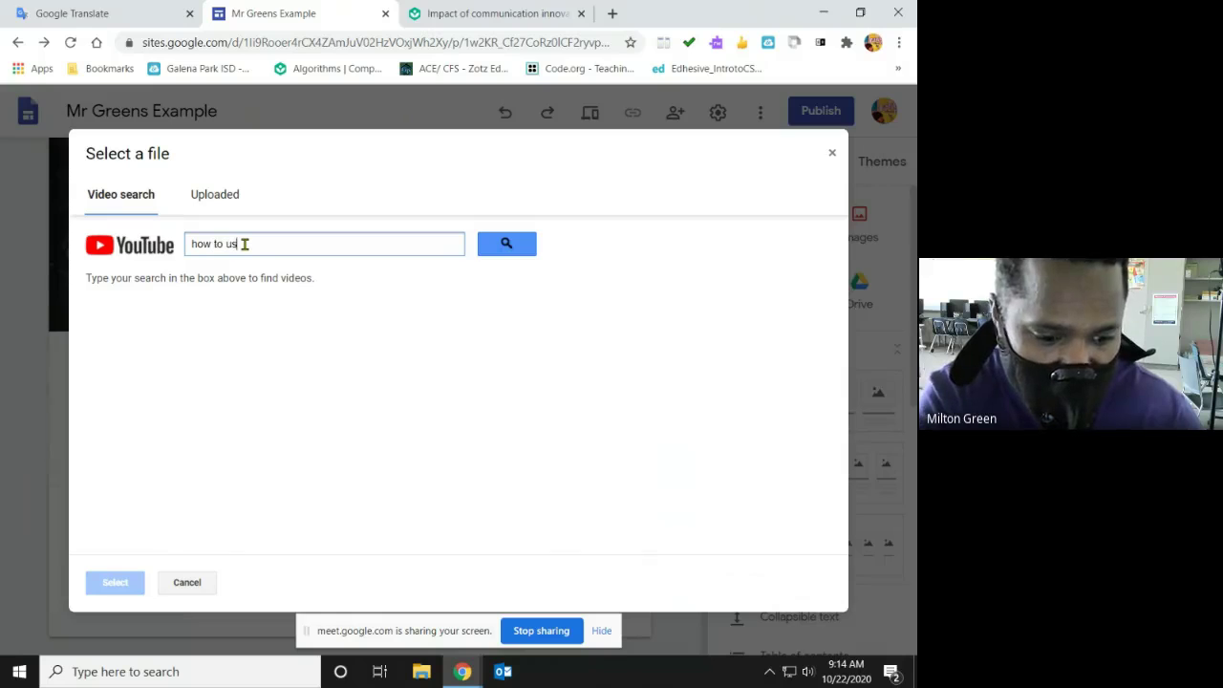
text(e goog)
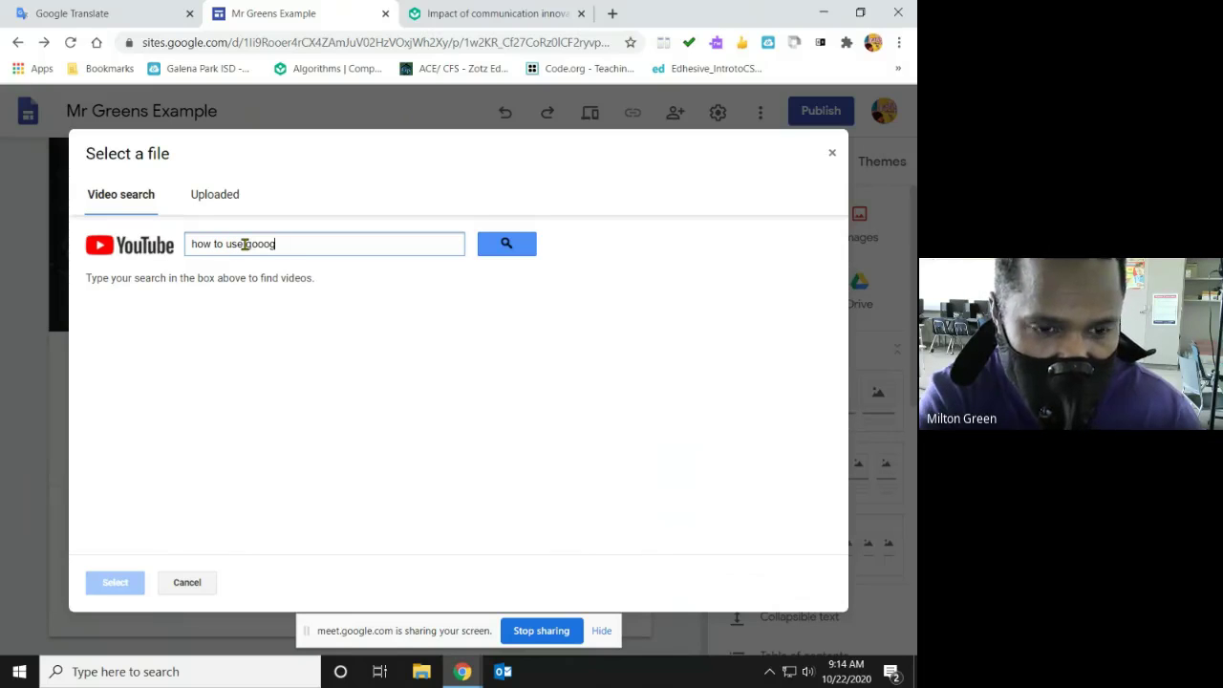
text(le sites)
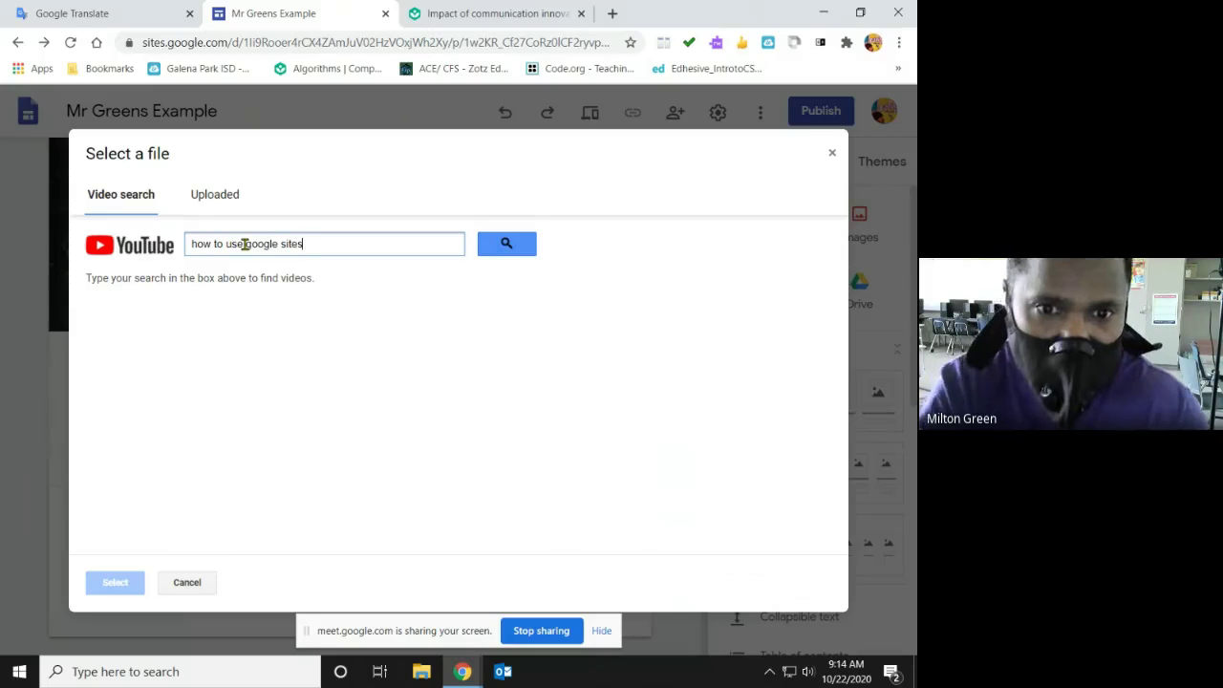
click(511, 249)
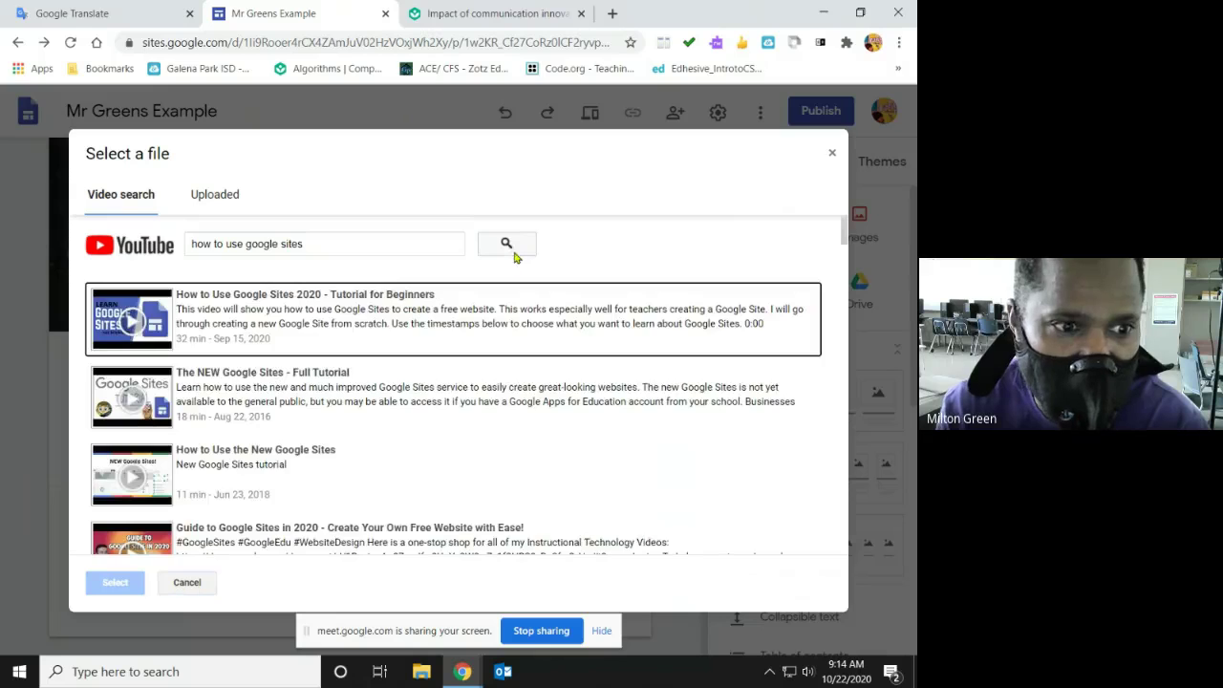
double_click(253, 313)
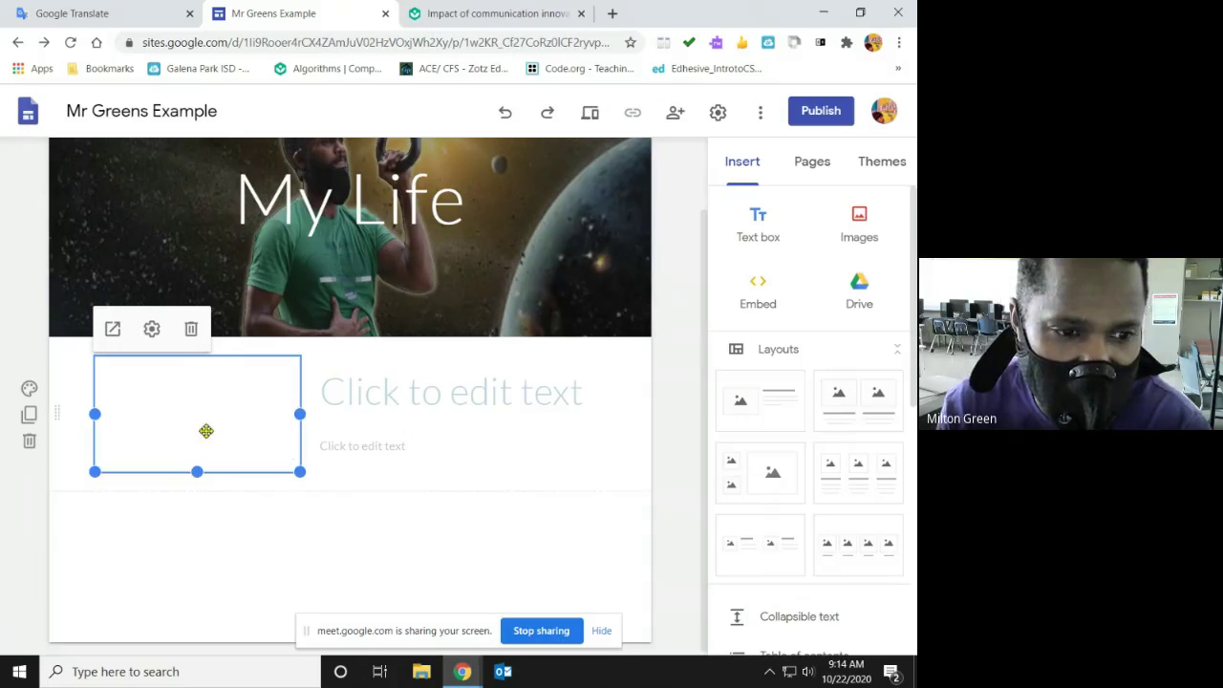
Enter "This is another software availible in Google suites" as the heading beside the video.
click(417, 402)
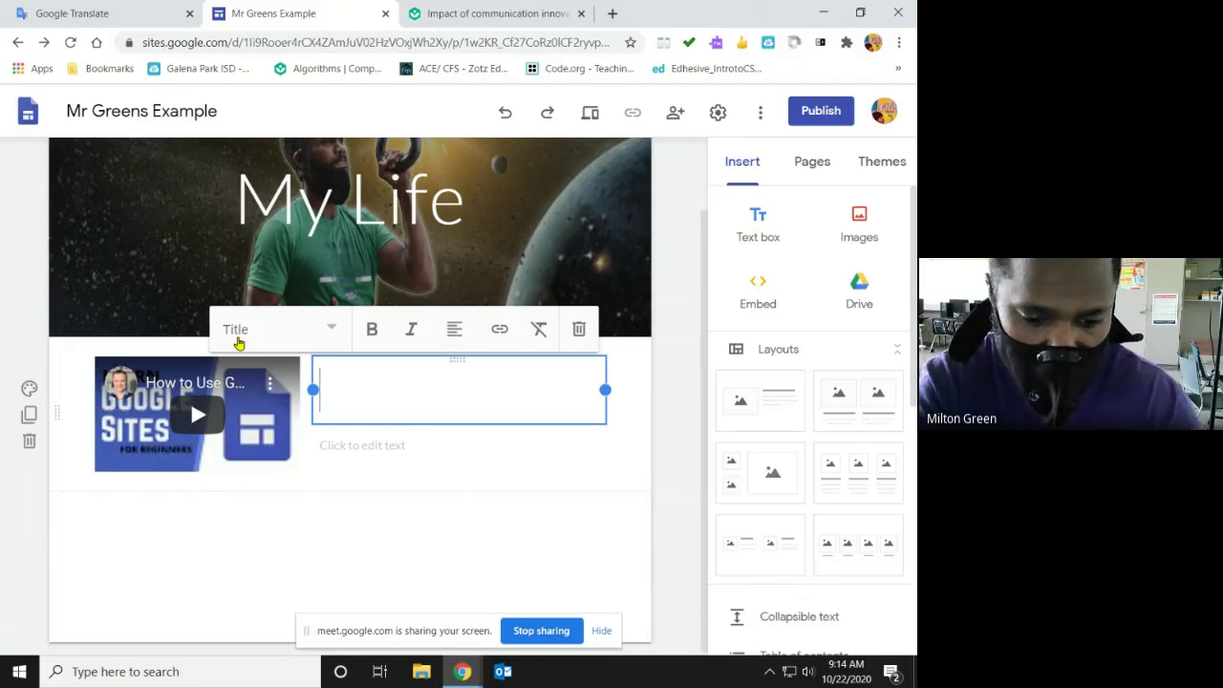
text(This is)
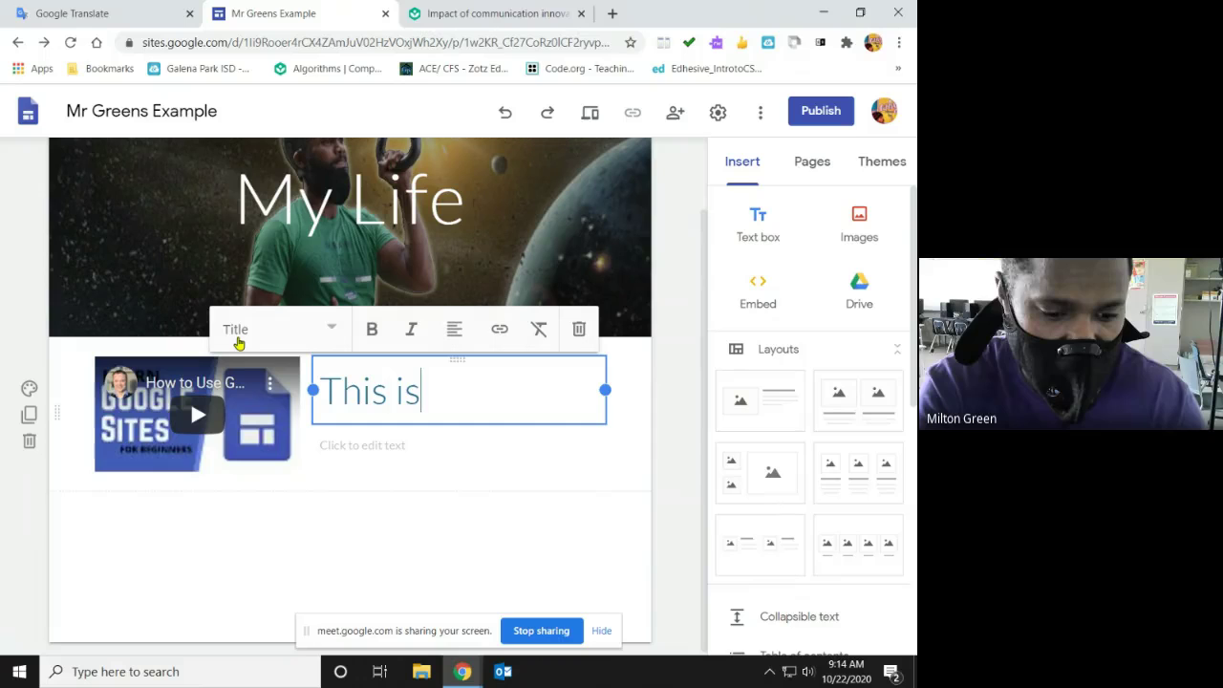
text( another )
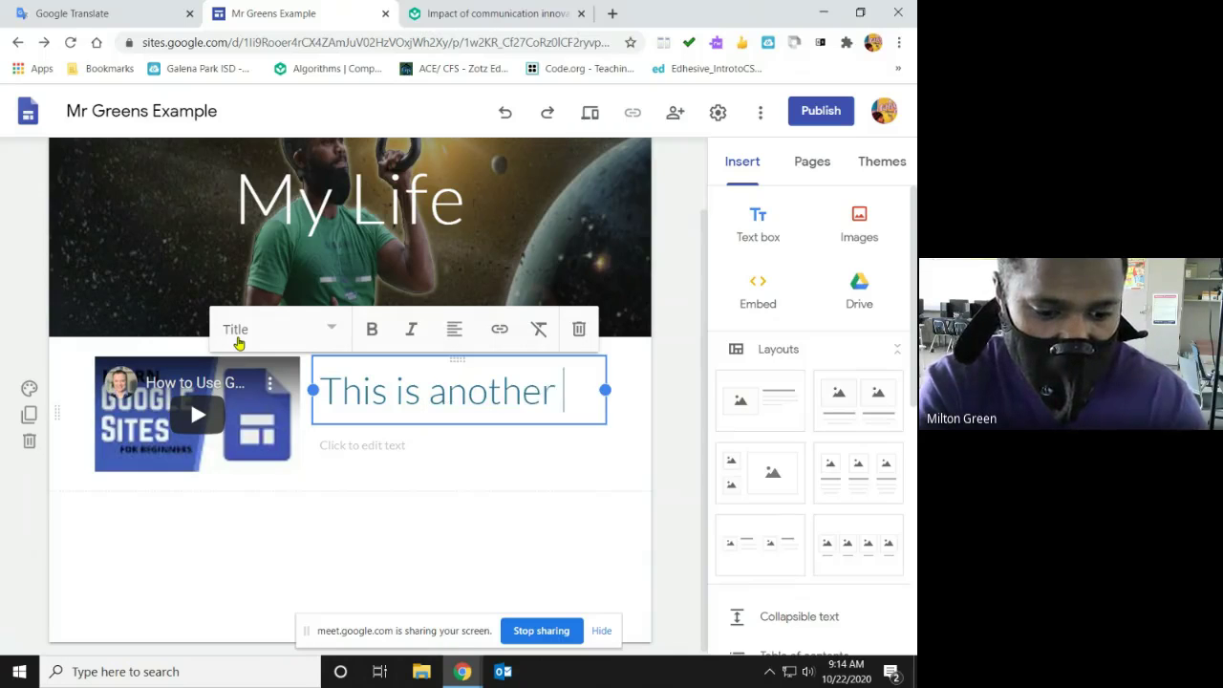
text(software )
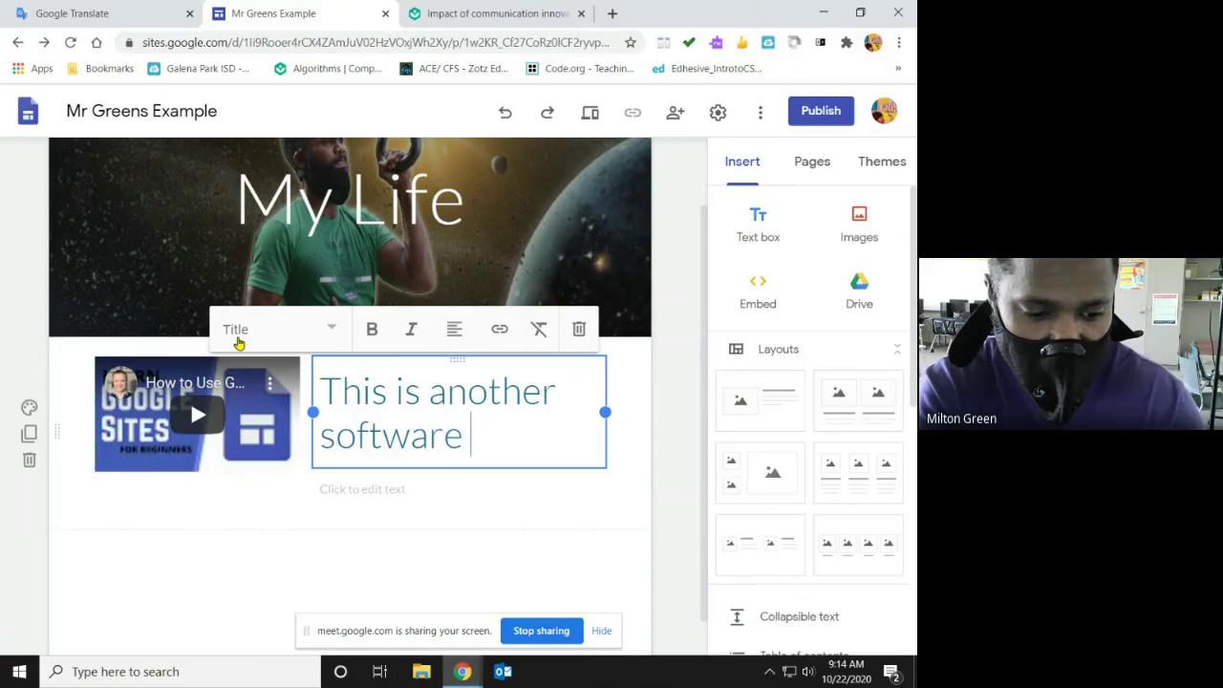
text(avai)
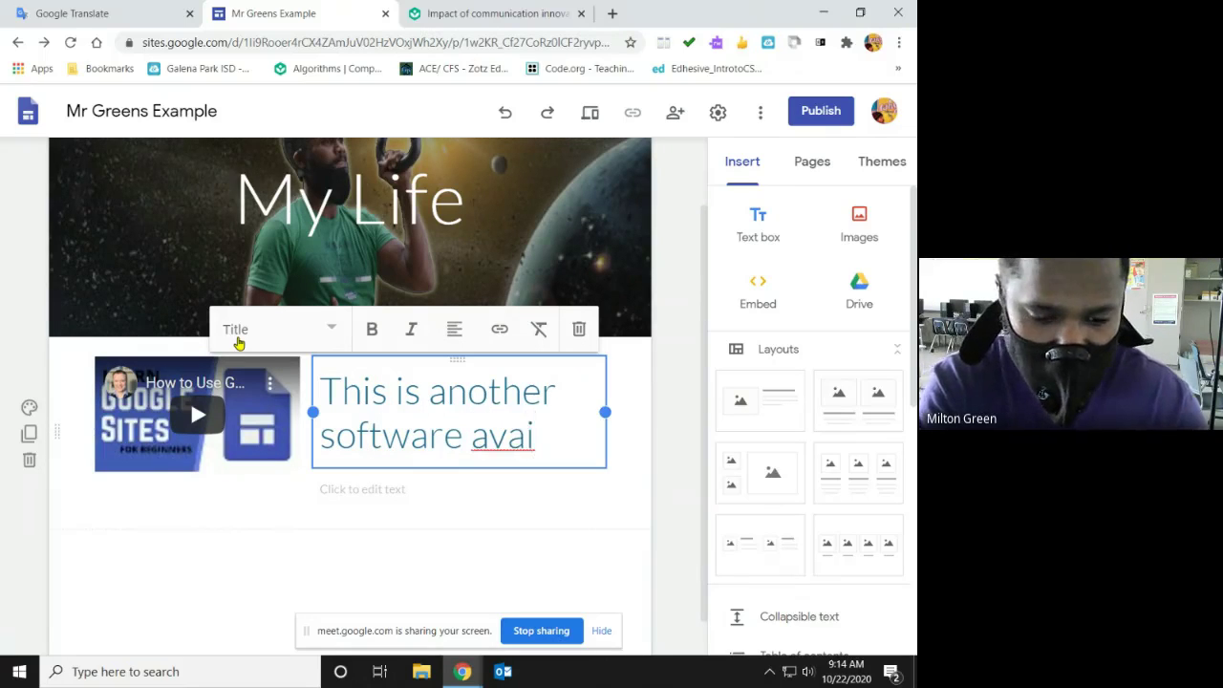
text(lible )
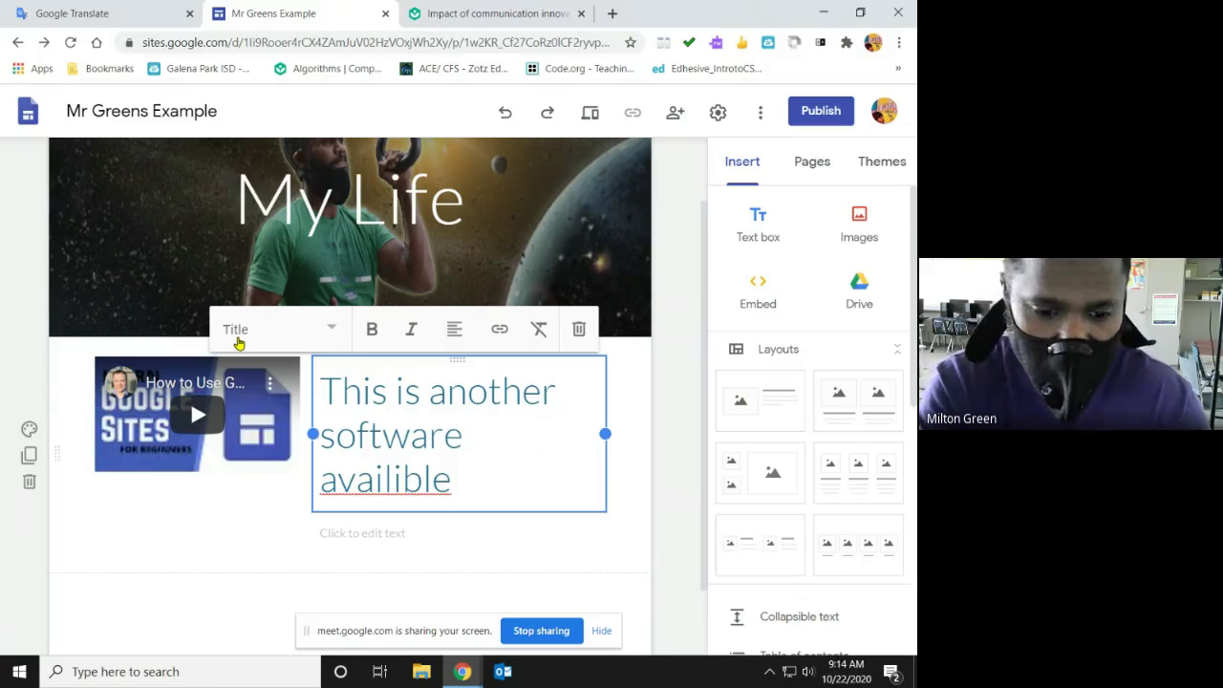
text(in g)
key(BackSpace)
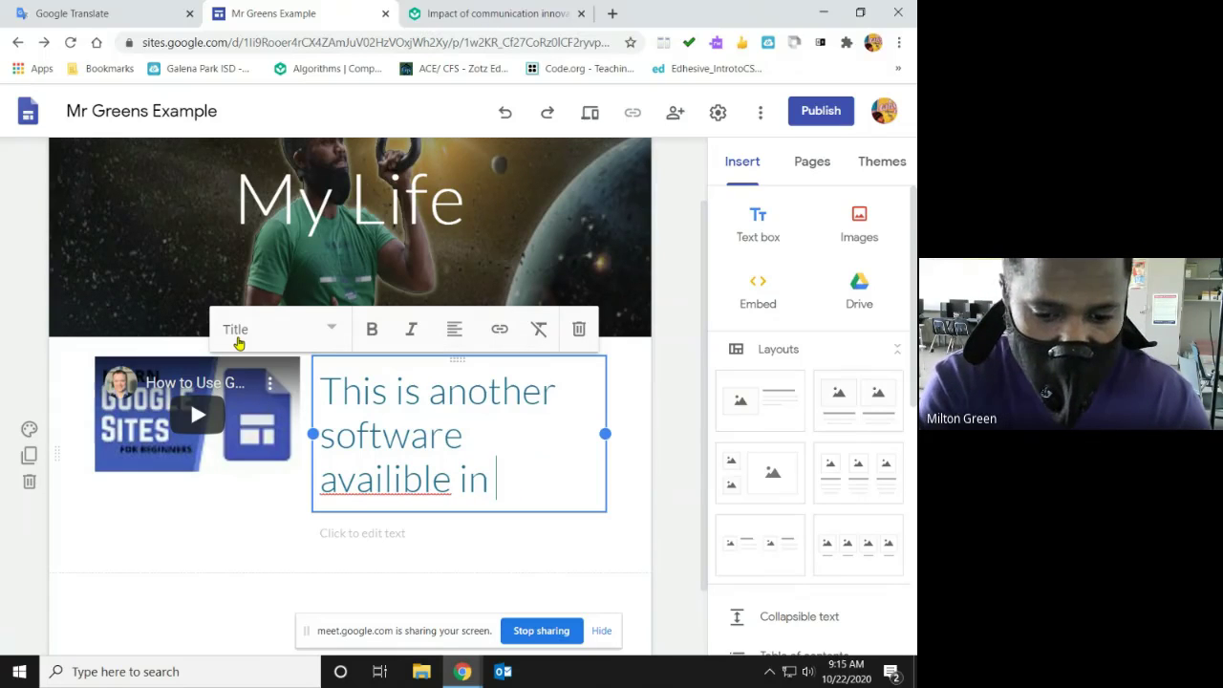
text(Google)
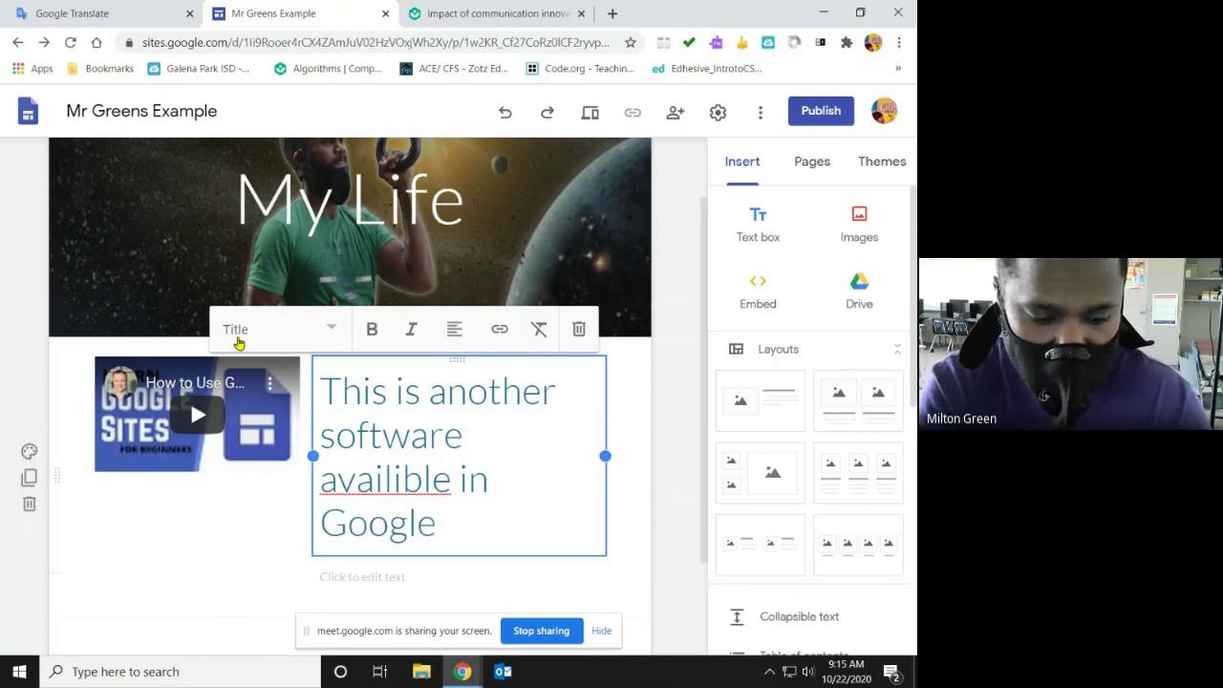
text( suites)
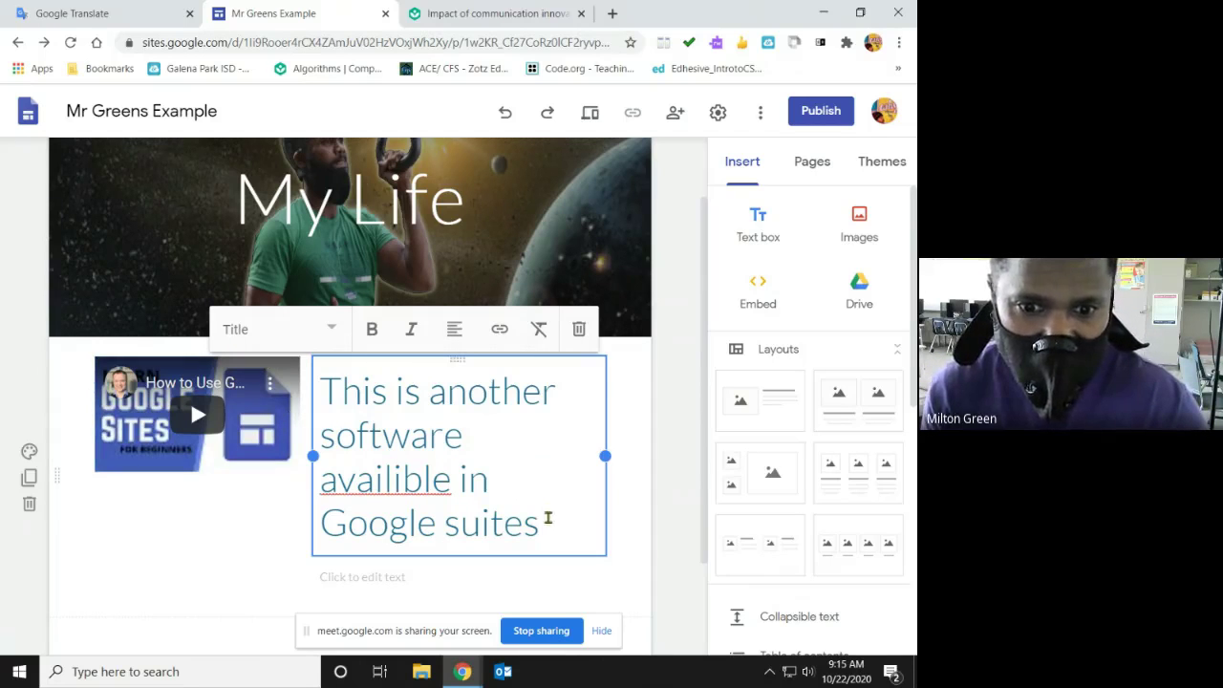
Shorten the heading beside the video to the single capitalised word "Software".
drag(557, 538, 305, 480)
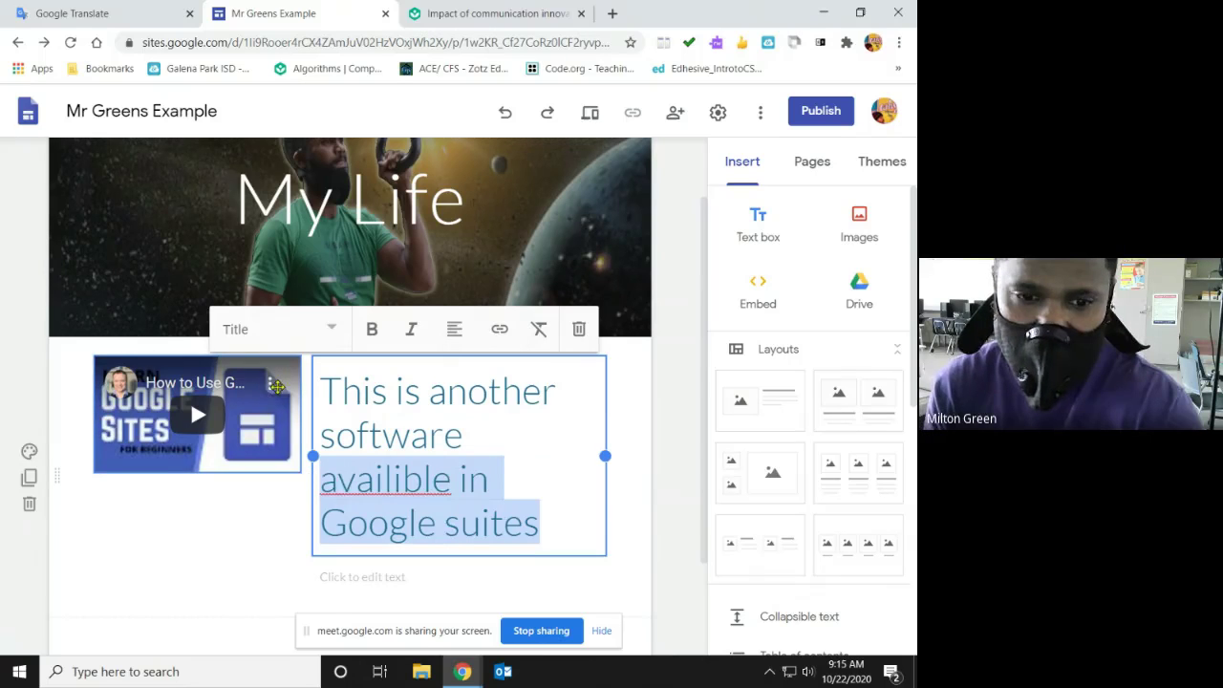
key(BackSpace)
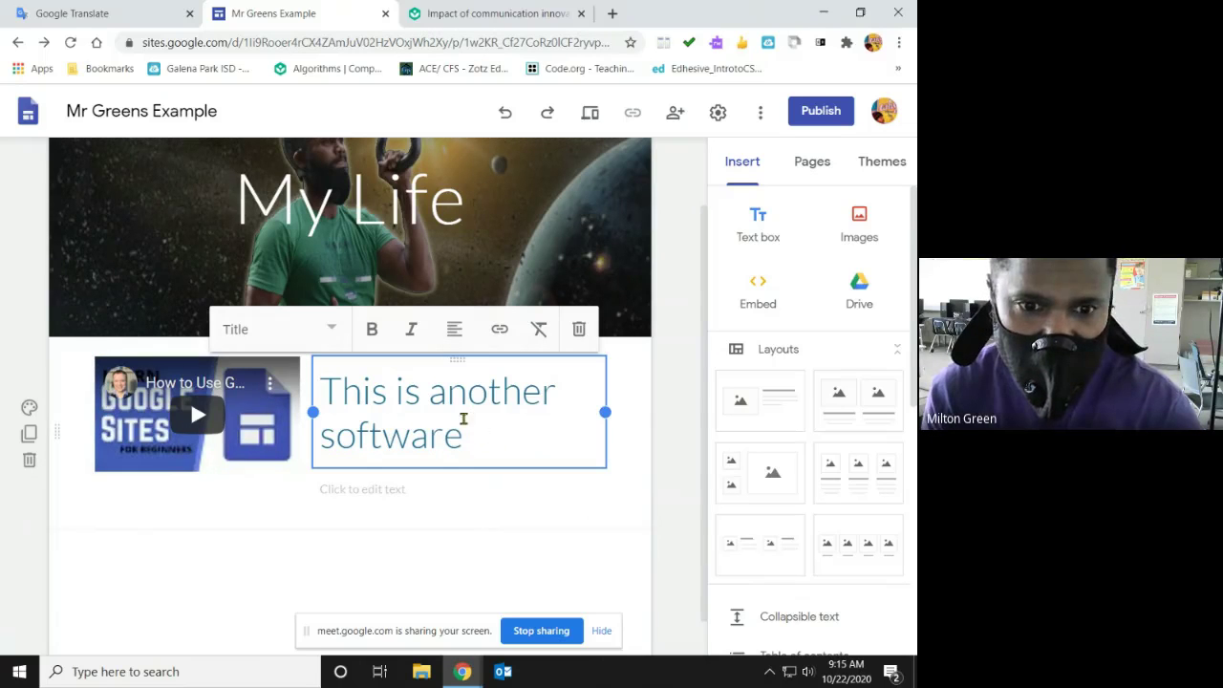
drag(577, 400, 281, 396)
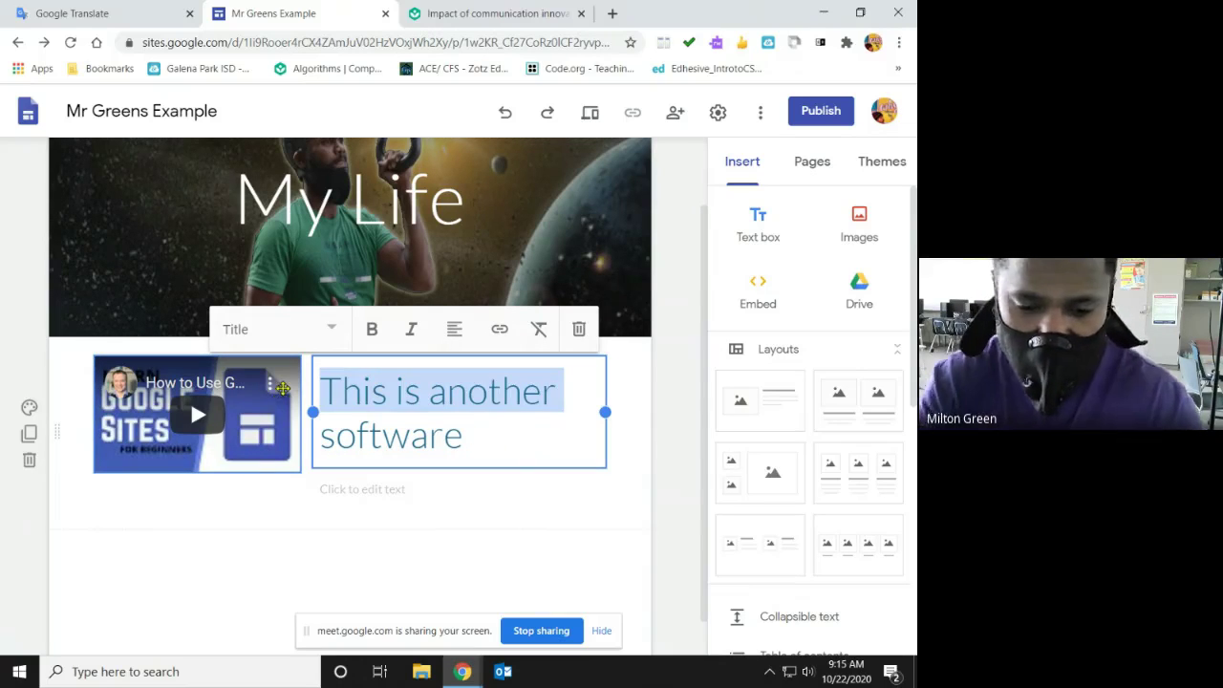
key(BackSpace)
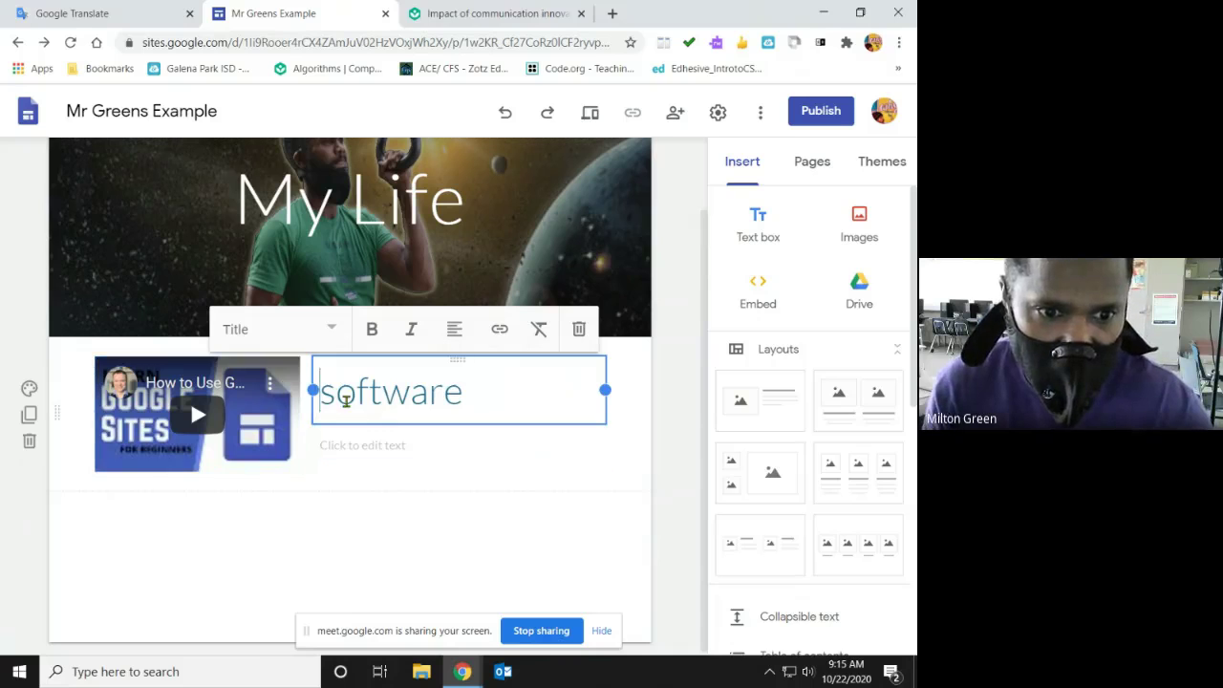
click(335, 396)
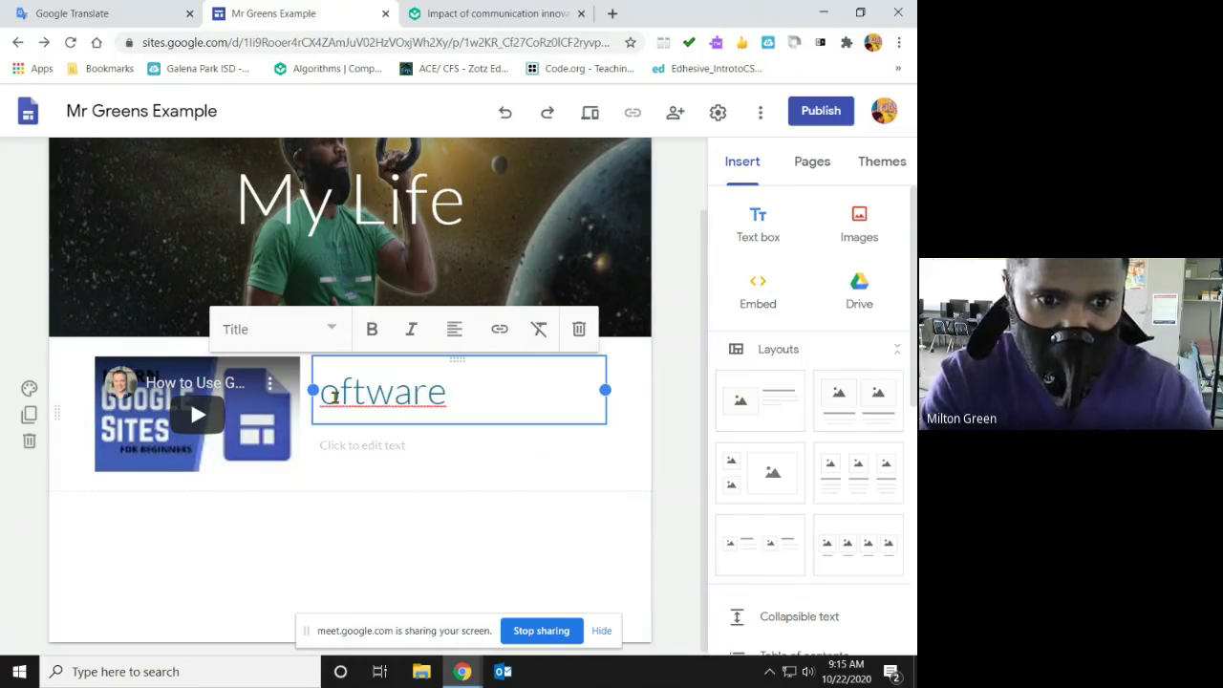
text(S)
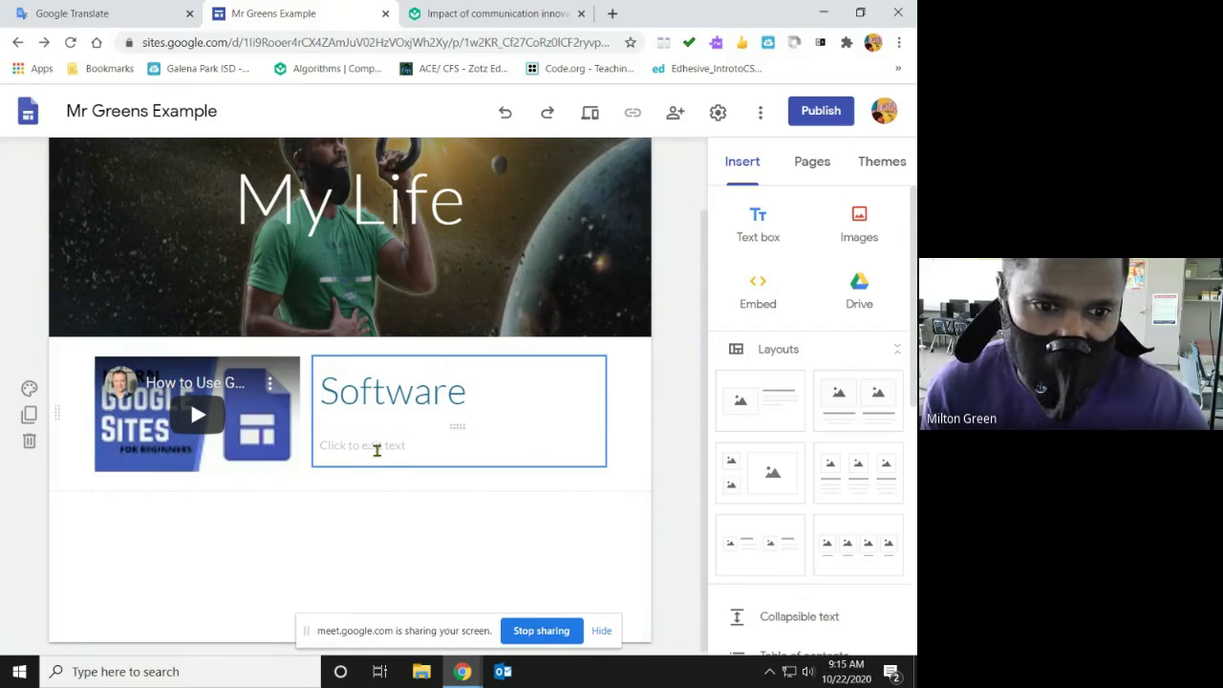
Enter "Learn how to use the software, watch video" in the text block under the Software heading.
click(388, 444)
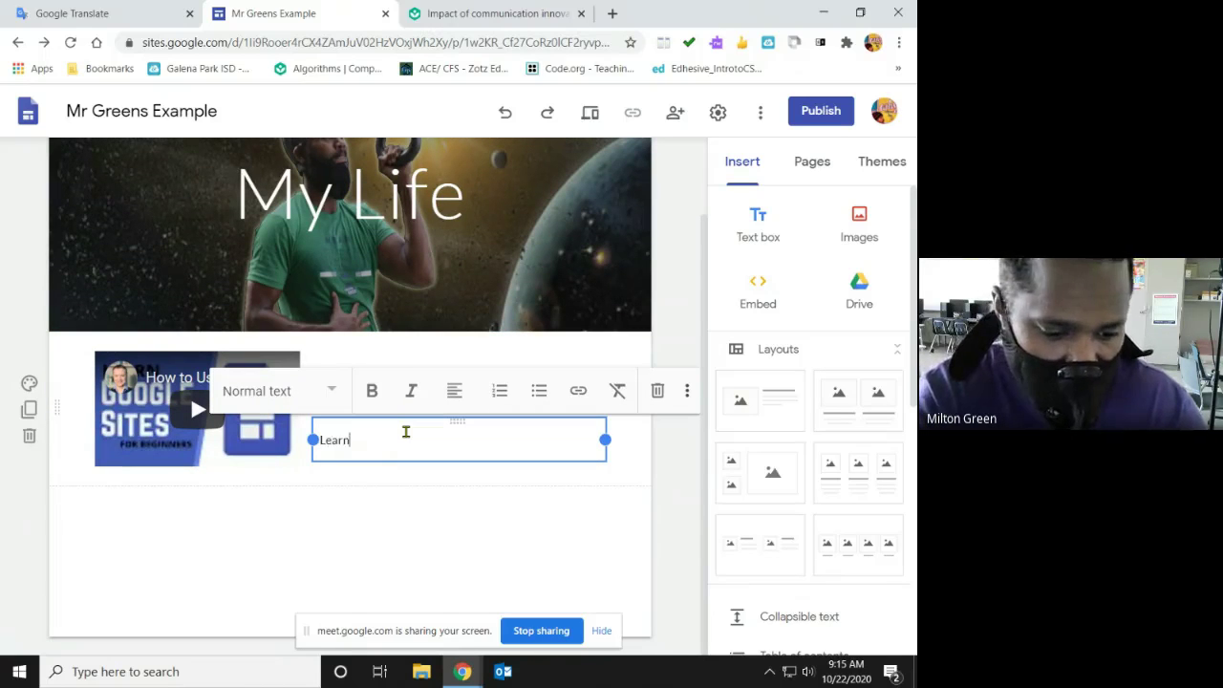
text(Learn how to use the sof)
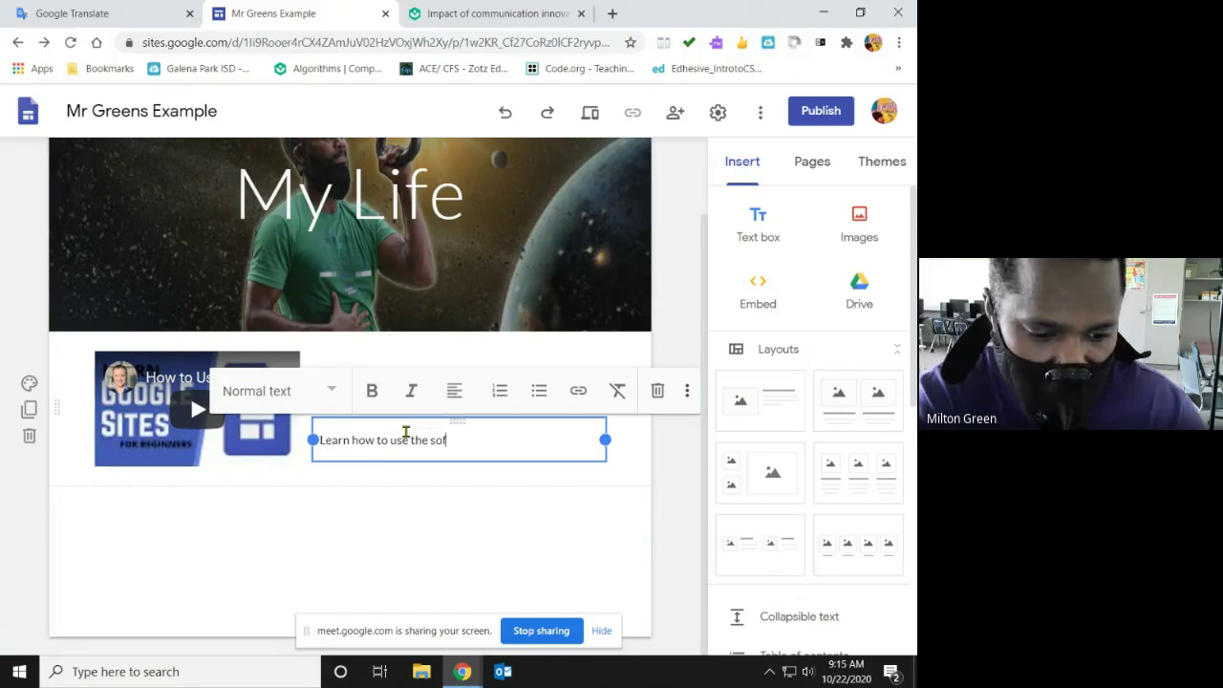
text(twar)
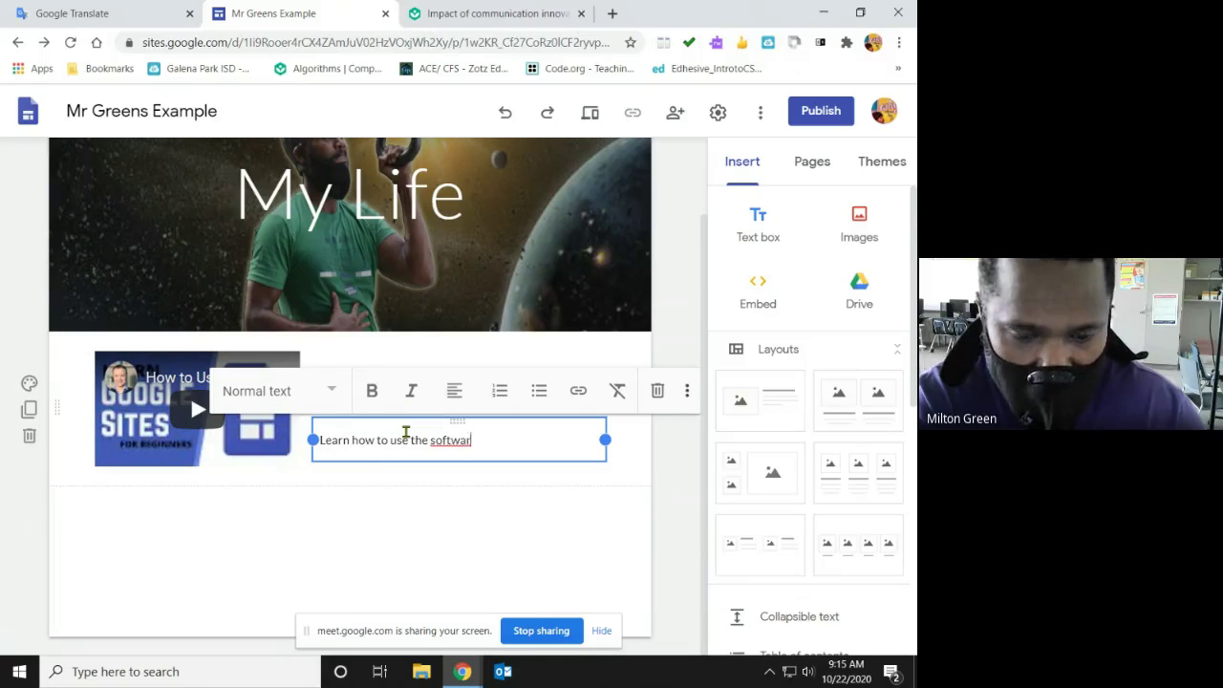
text(e, wat)
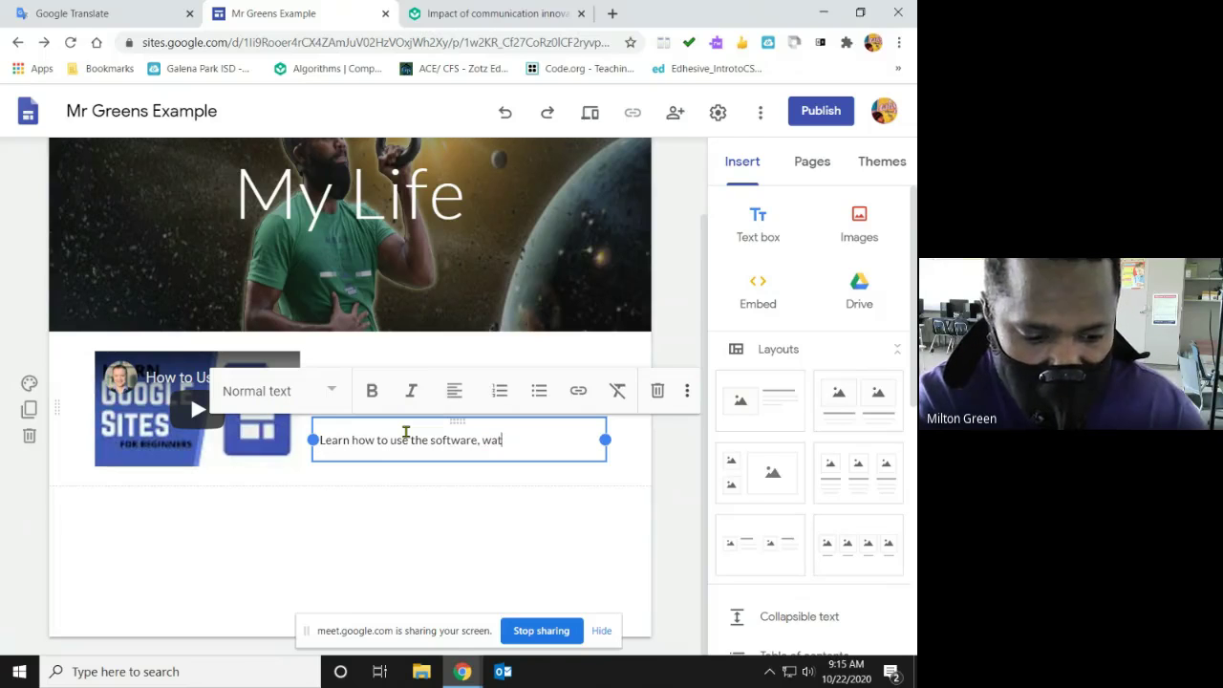
text(ch video)
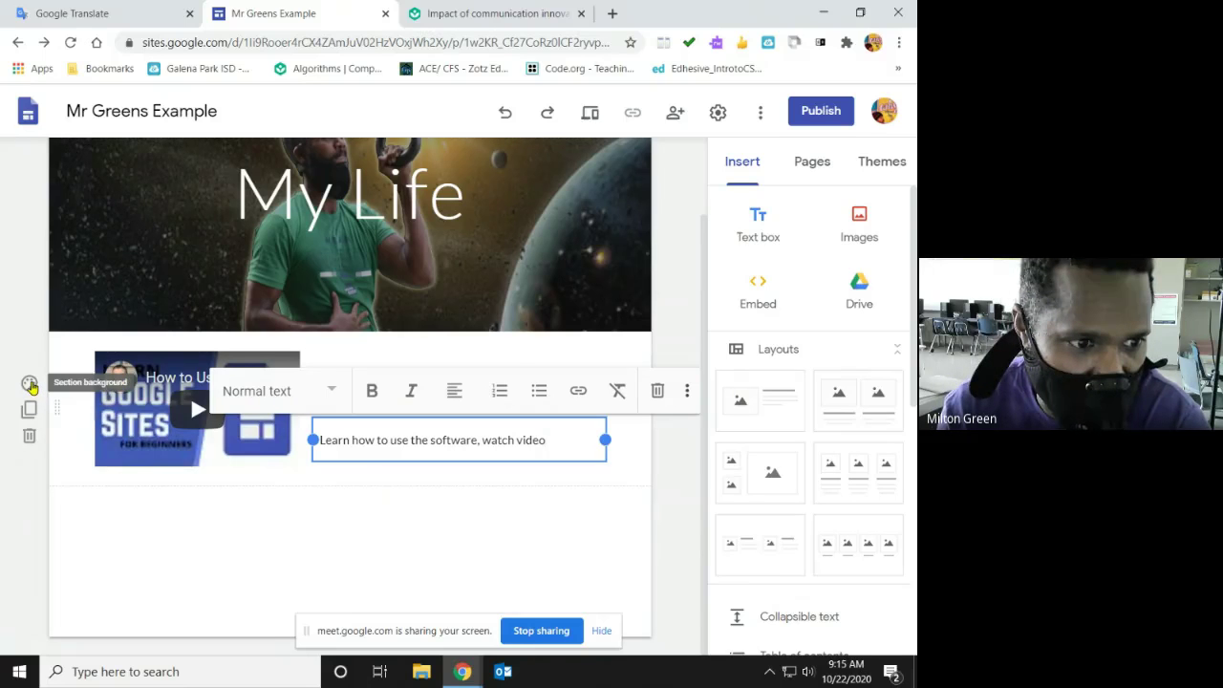
Try the Emphasis 2 and Emphasis 1 backgrounds on the video section.
click(30, 385)
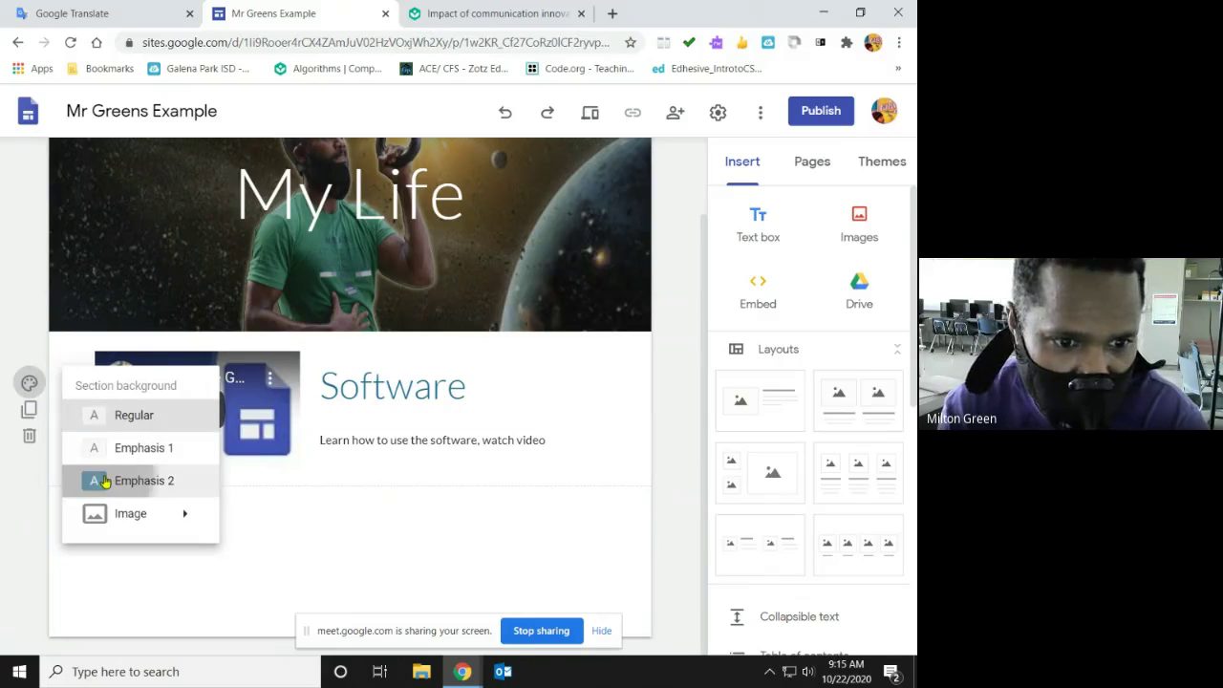
click(105, 481)
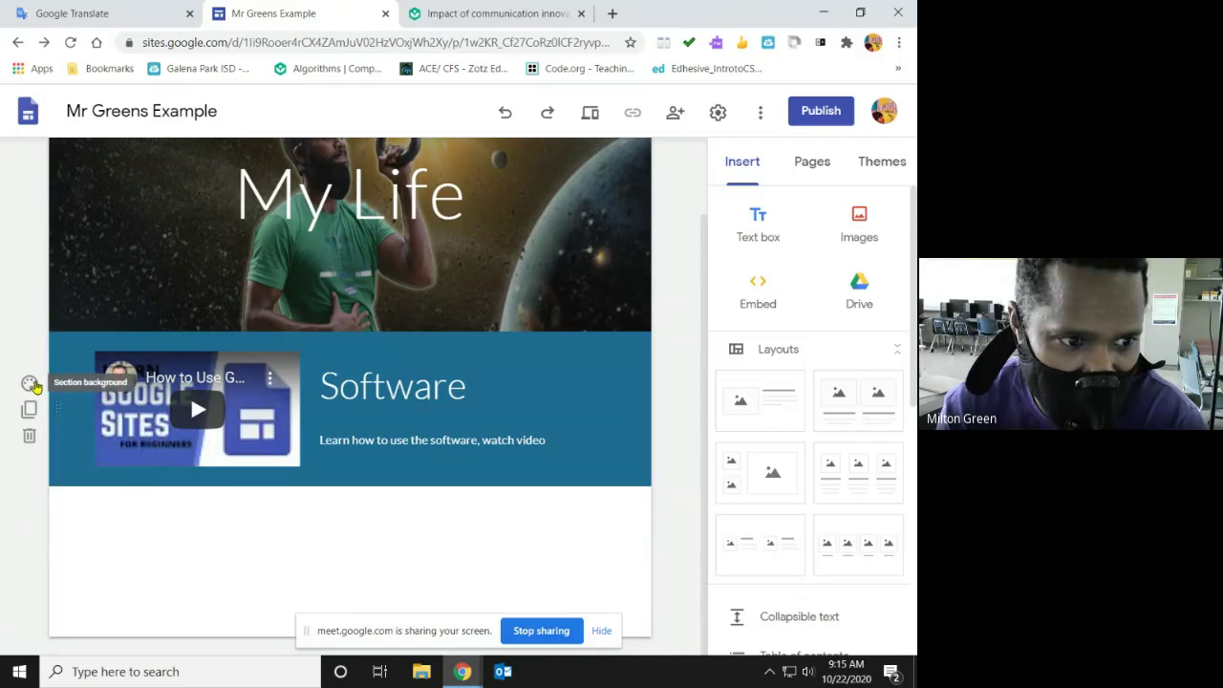
click(30, 384)
click(96, 449)
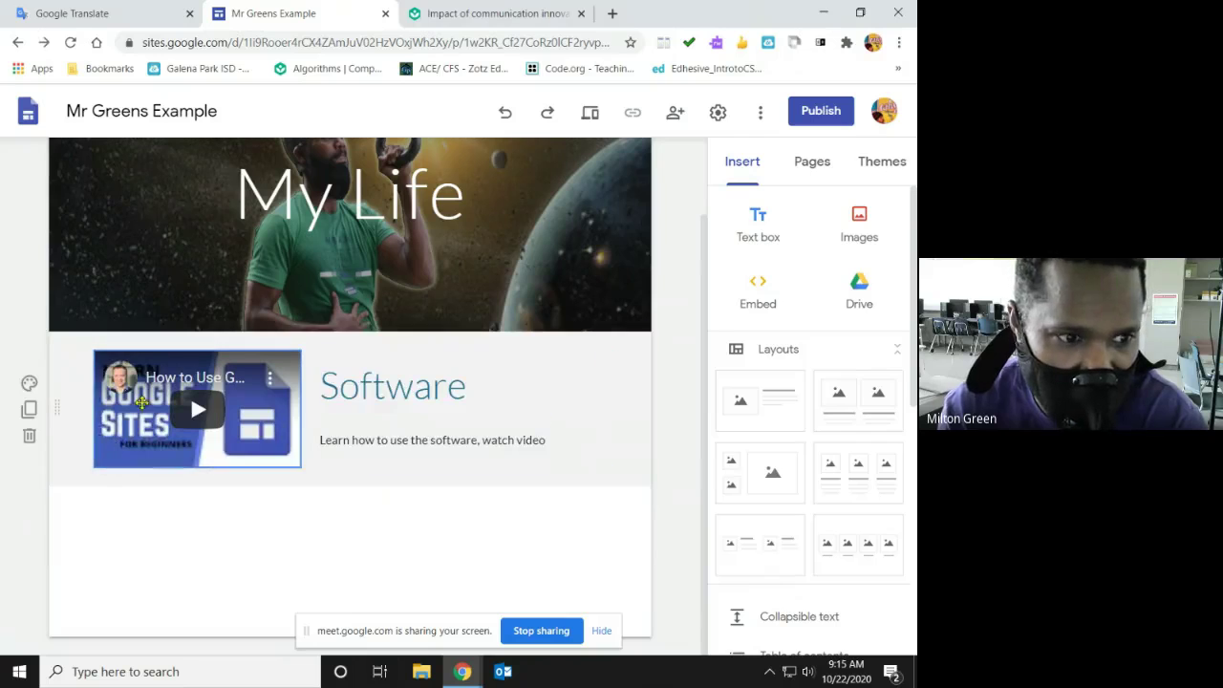
Upload the ABSTRACT image from the pic art folder as the video section's background.
click(30, 384)
mouse_move(186, 520)
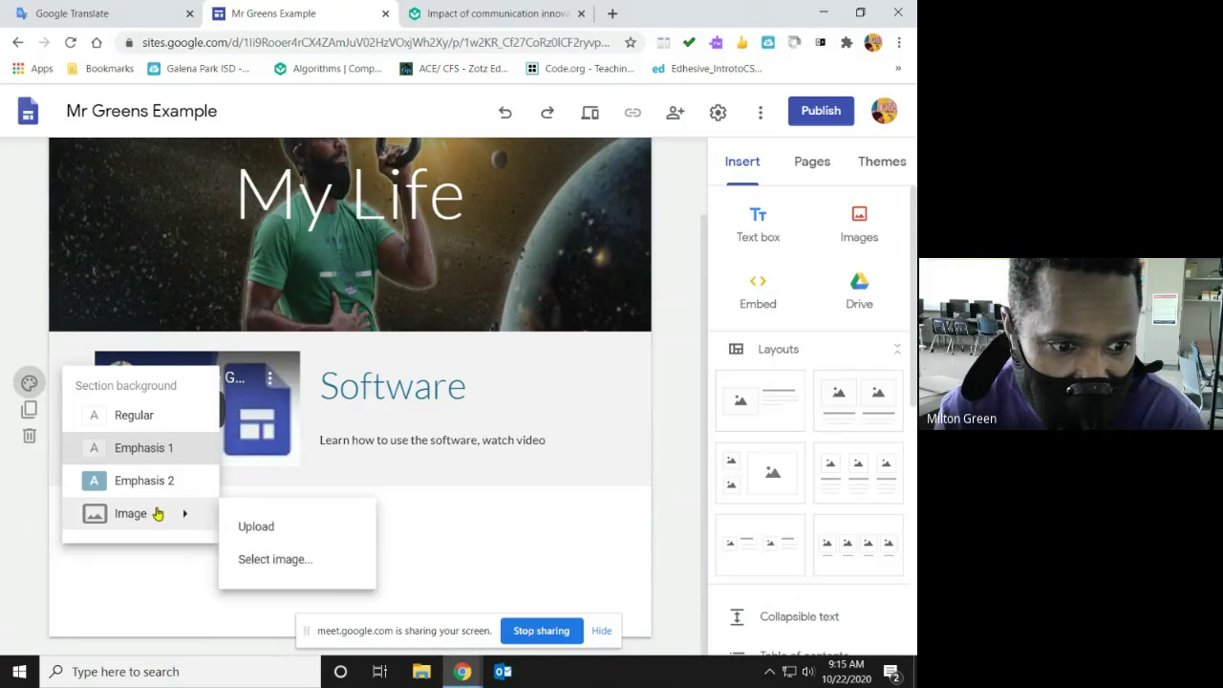
click(256, 529)
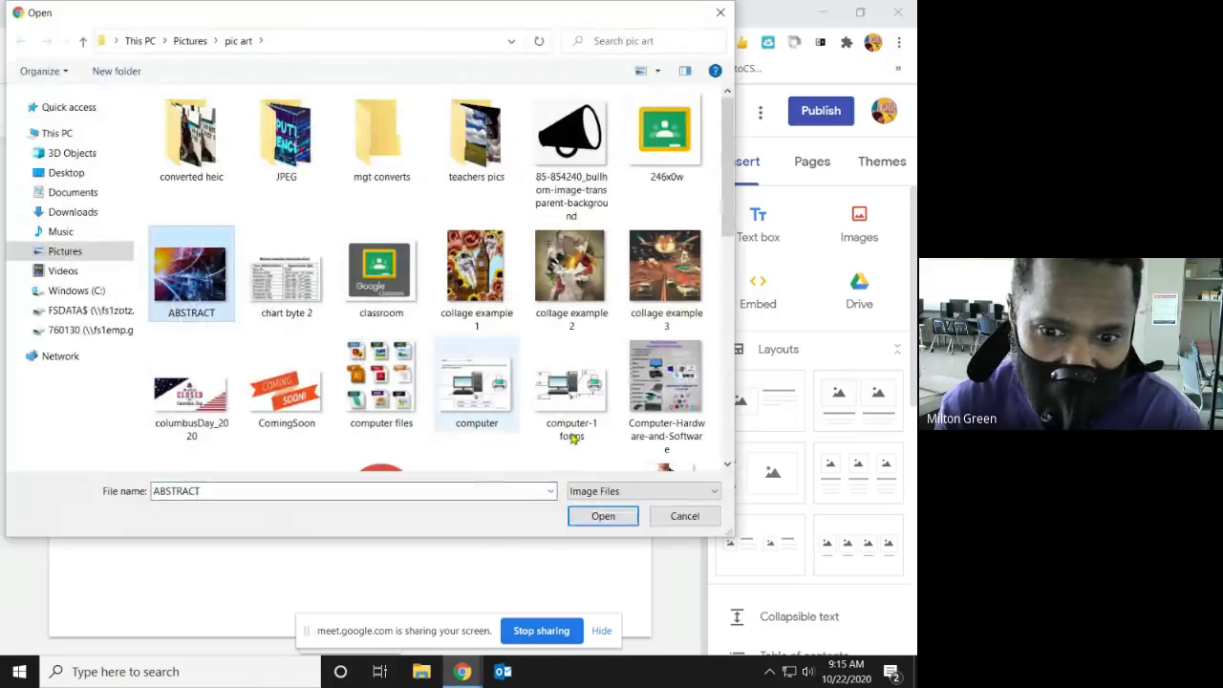
click(603, 516)
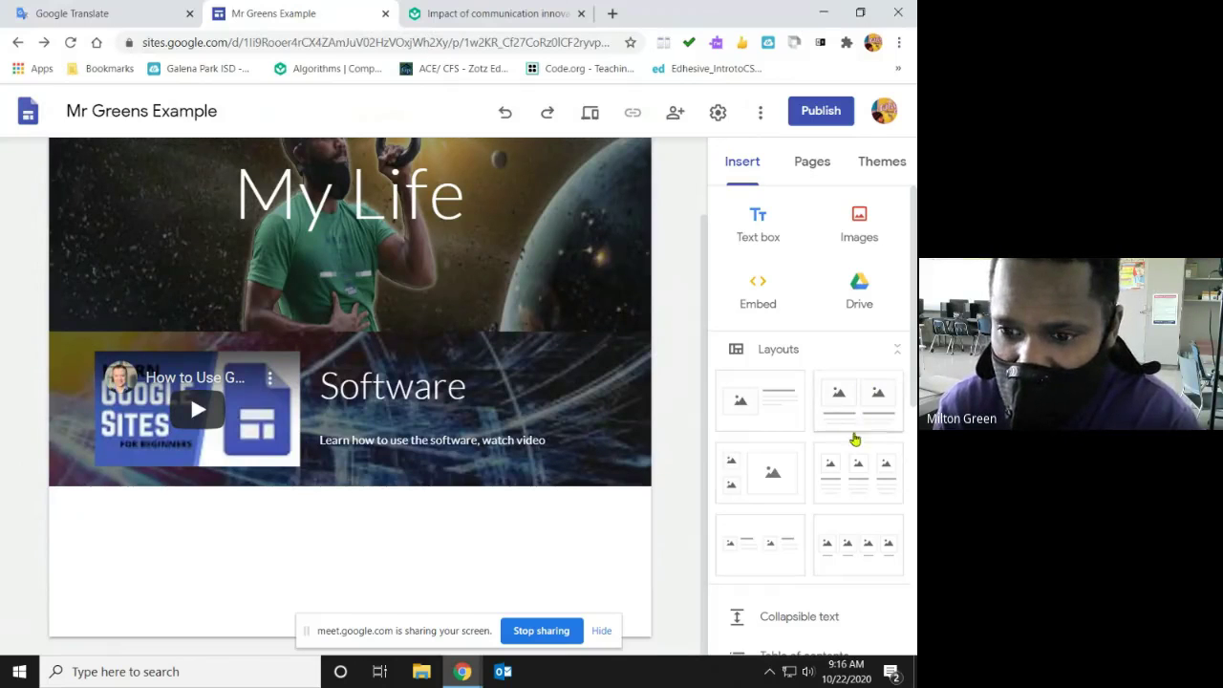
Insert a text box below the video section and enter "Hi" in it.
scroll(833, 478, down, 3)
scroll(814, 516, up, 3)
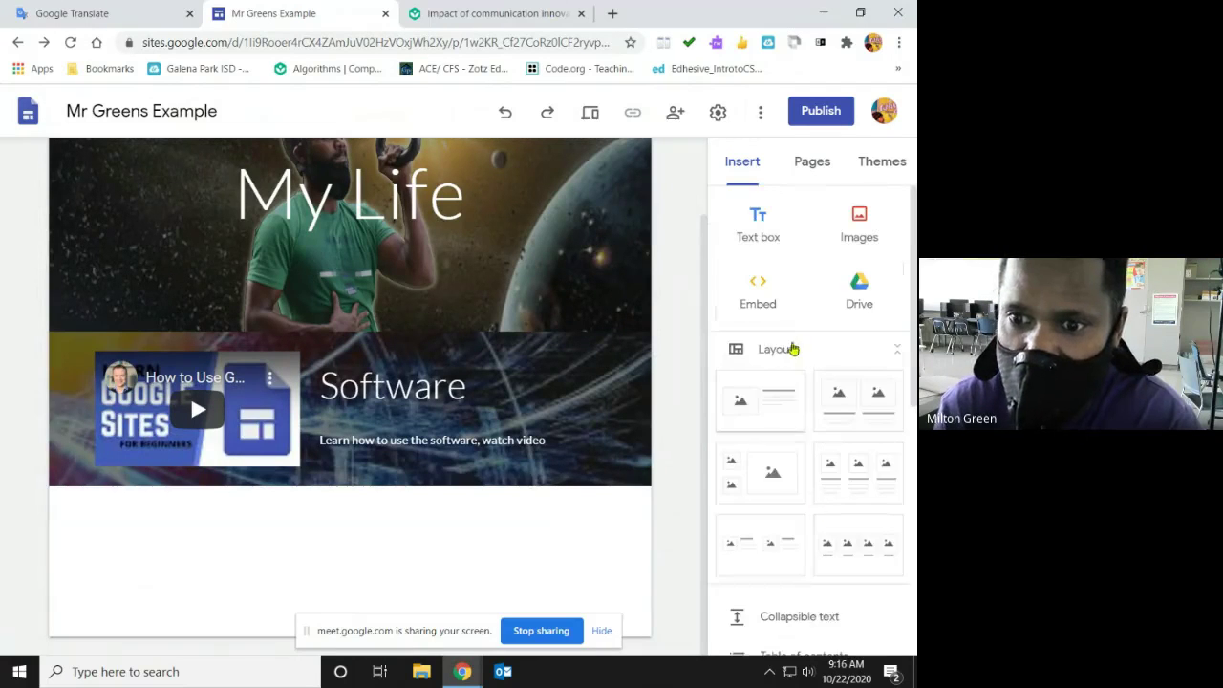
click(751, 236)
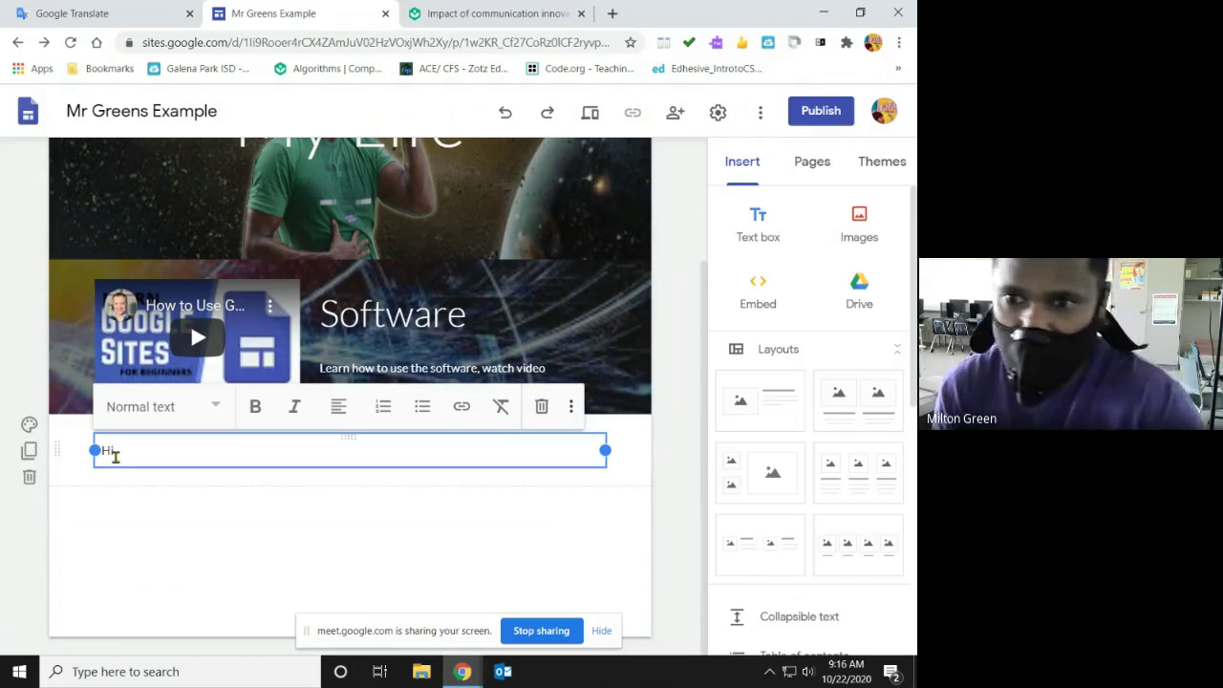
Enter "Hi" in the text box below the video section and insert a collapsible text block beneath it.
text(Hi)
click(861, 234)
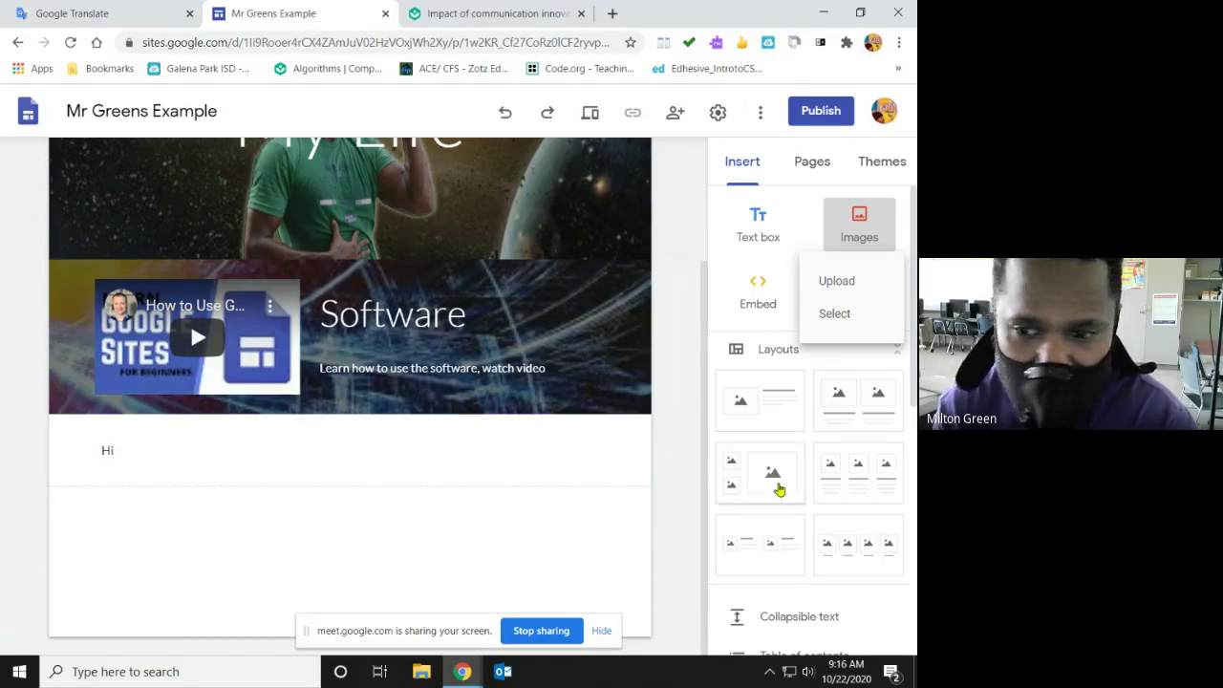
scroll(822, 431, down, 3)
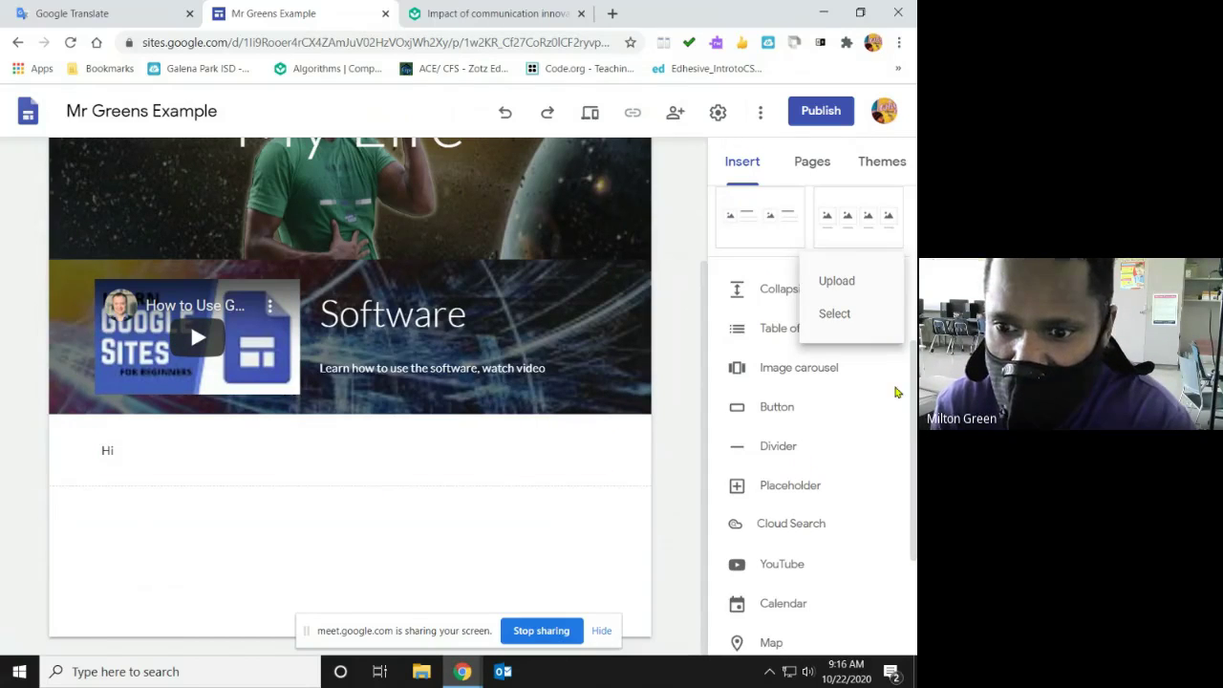
click(748, 283)
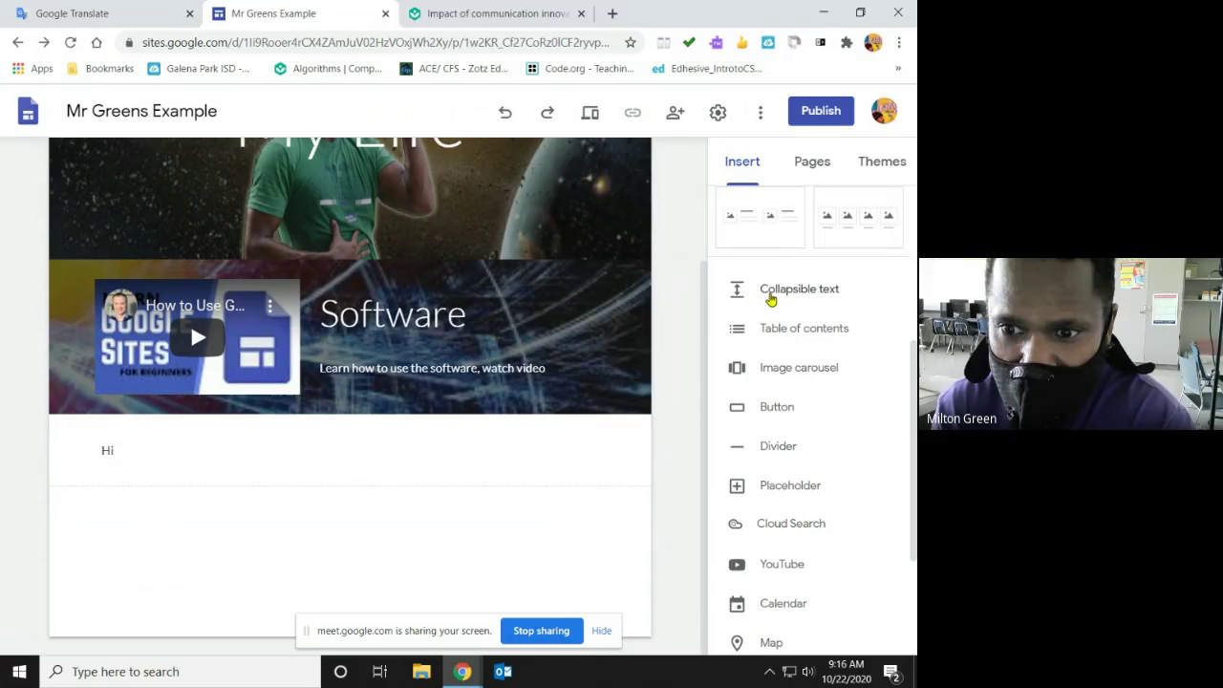
click(776, 293)
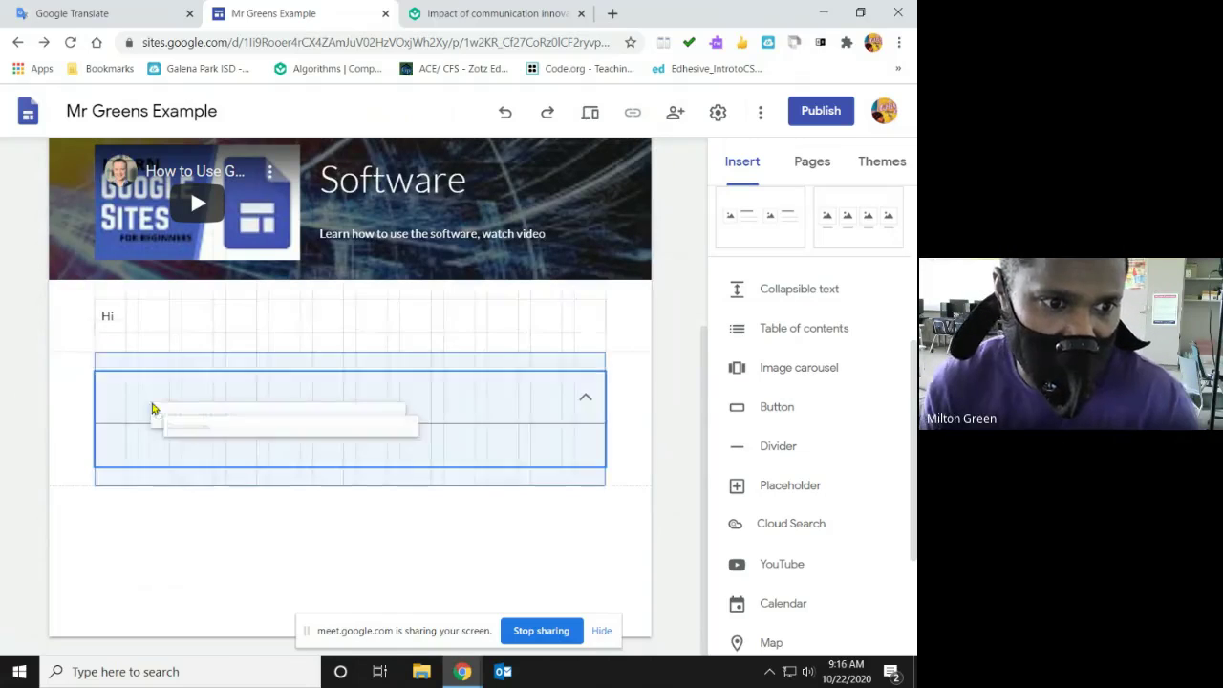
Enter "How to" as the heading of the collapsible text block.
click(136, 433)
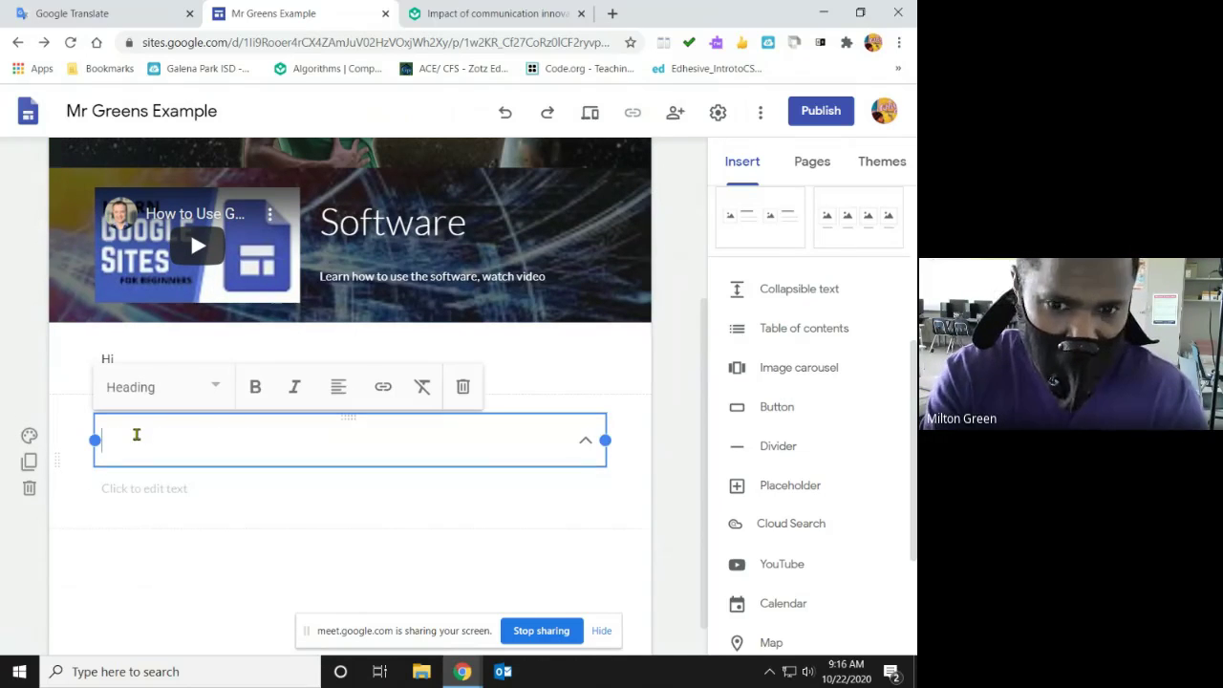
text(How)
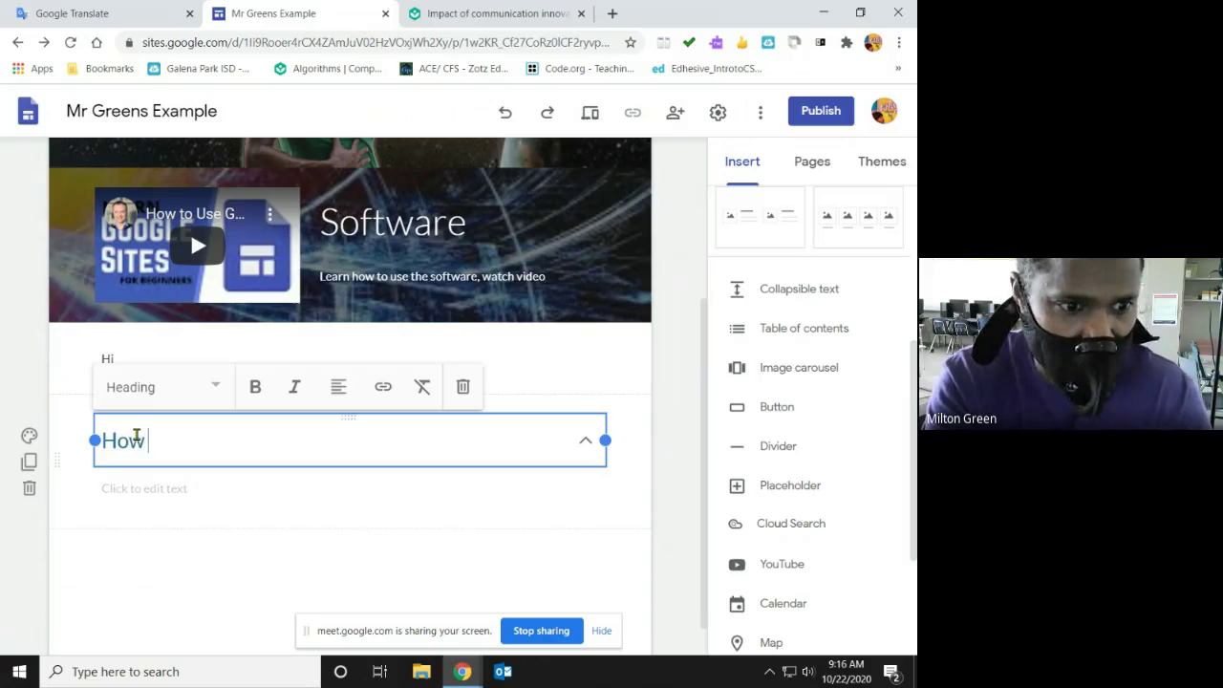
text( too)
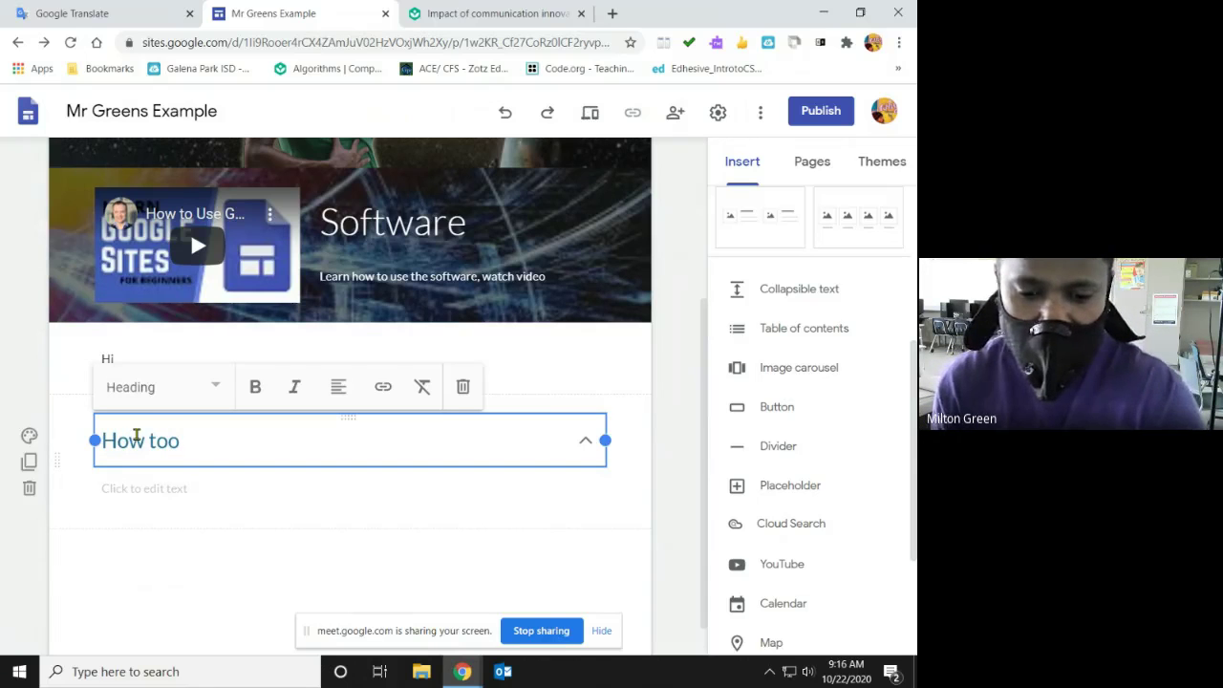
key(BackSpace)
Enter "explain how to use this information in real life" in the block's collapsible body and test collapsing and expanding it.
click(228, 489)
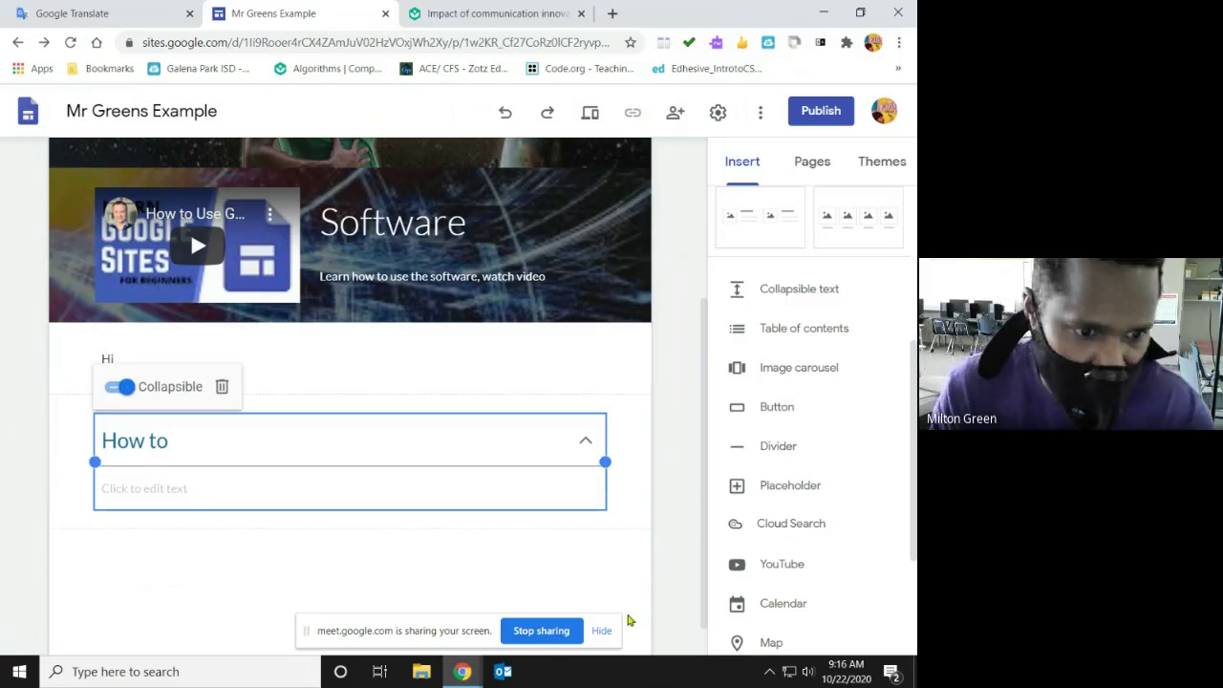
click(136, 490)
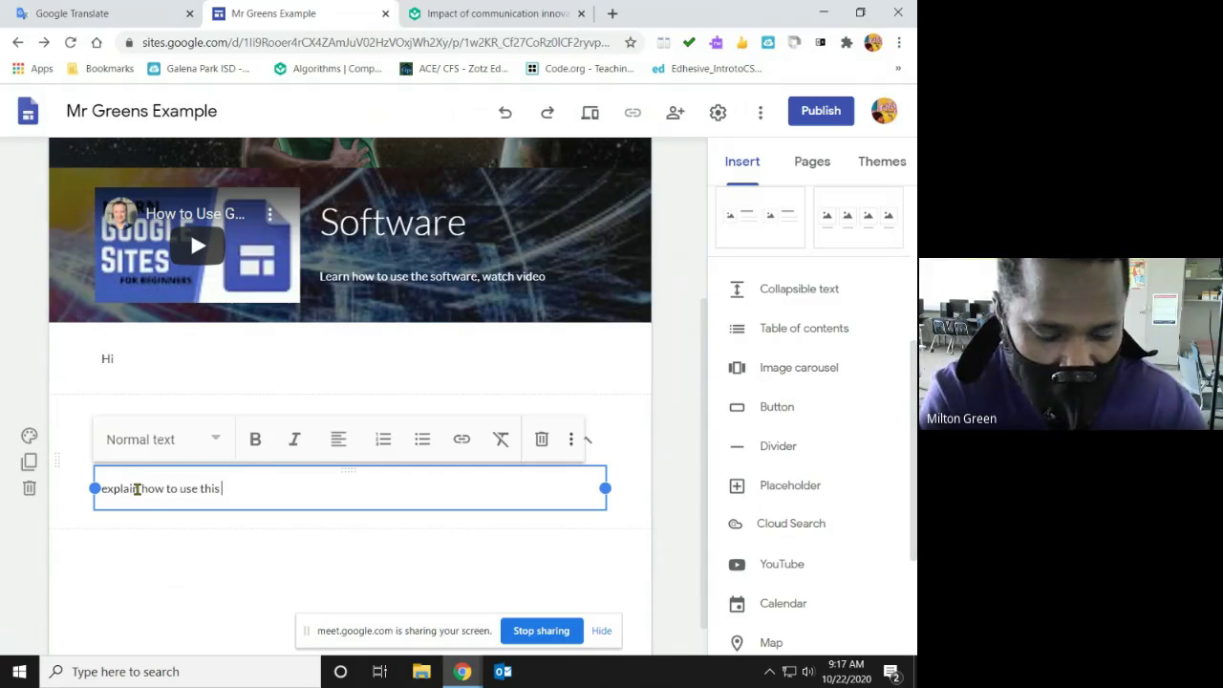
text(ma)
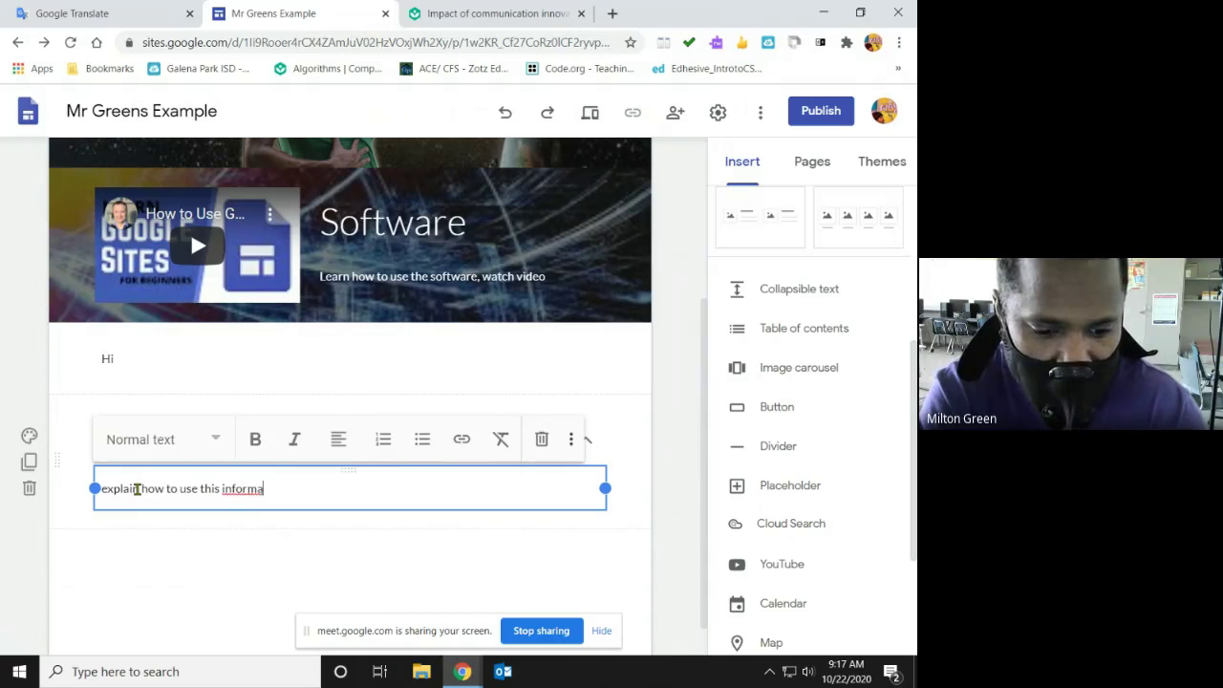
text(tion in real life)
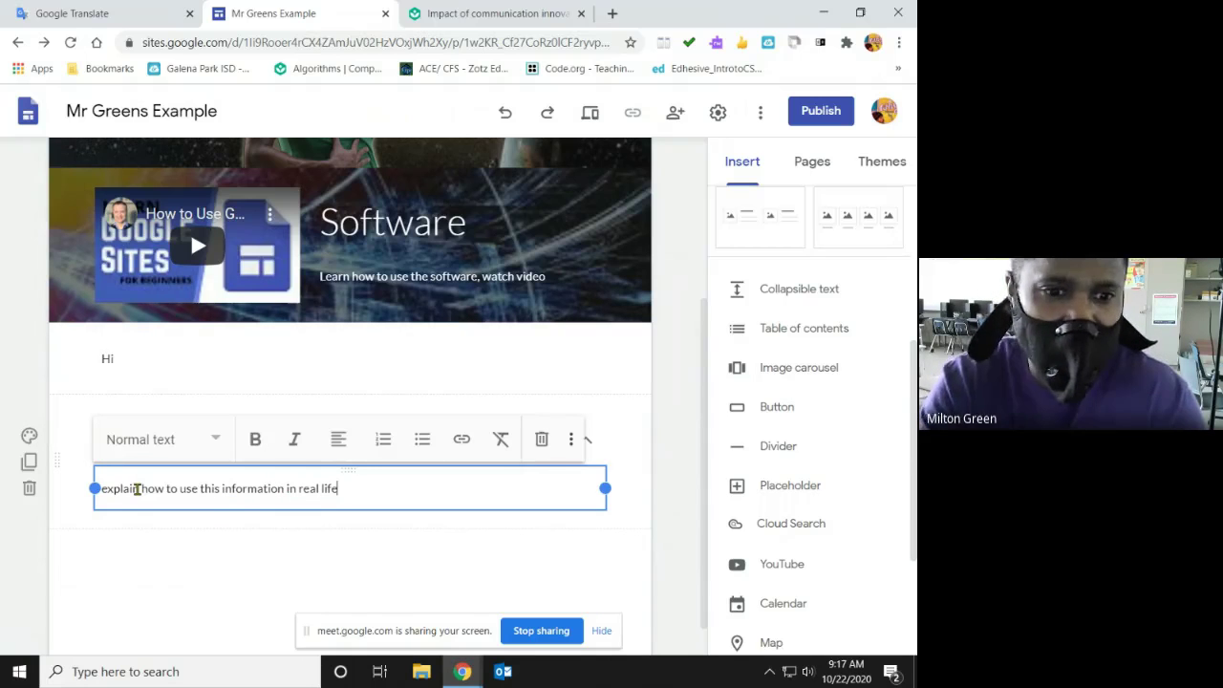
click(167, 533)
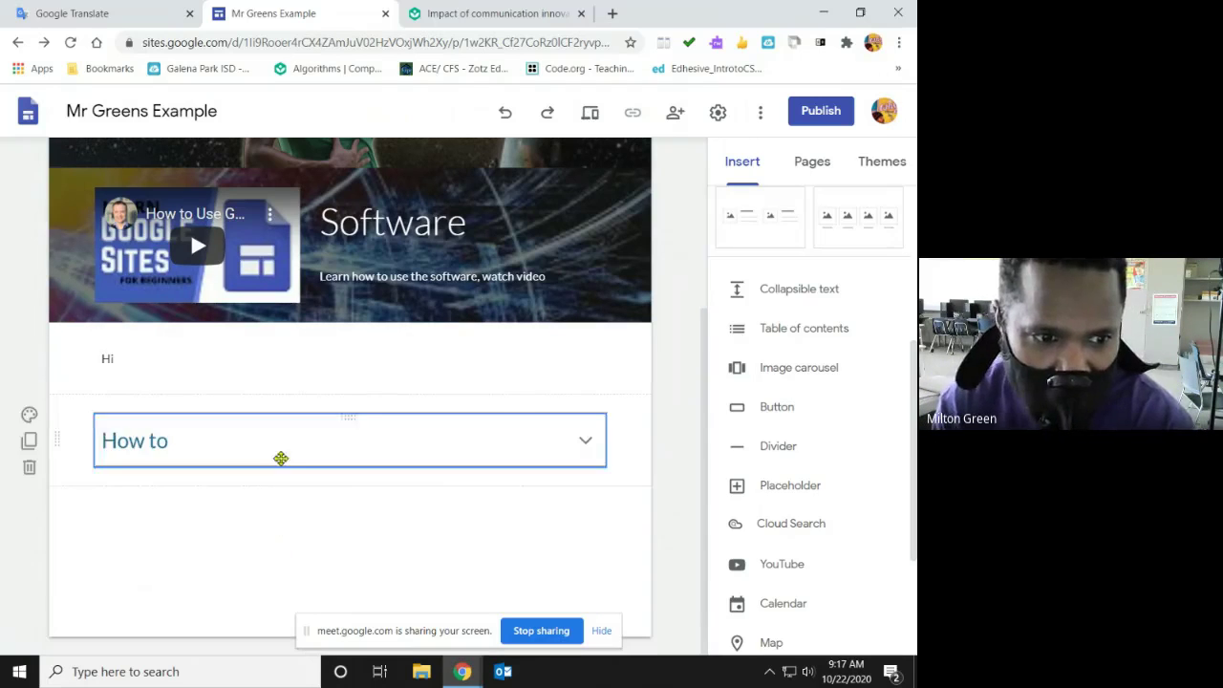
click(587, 450)
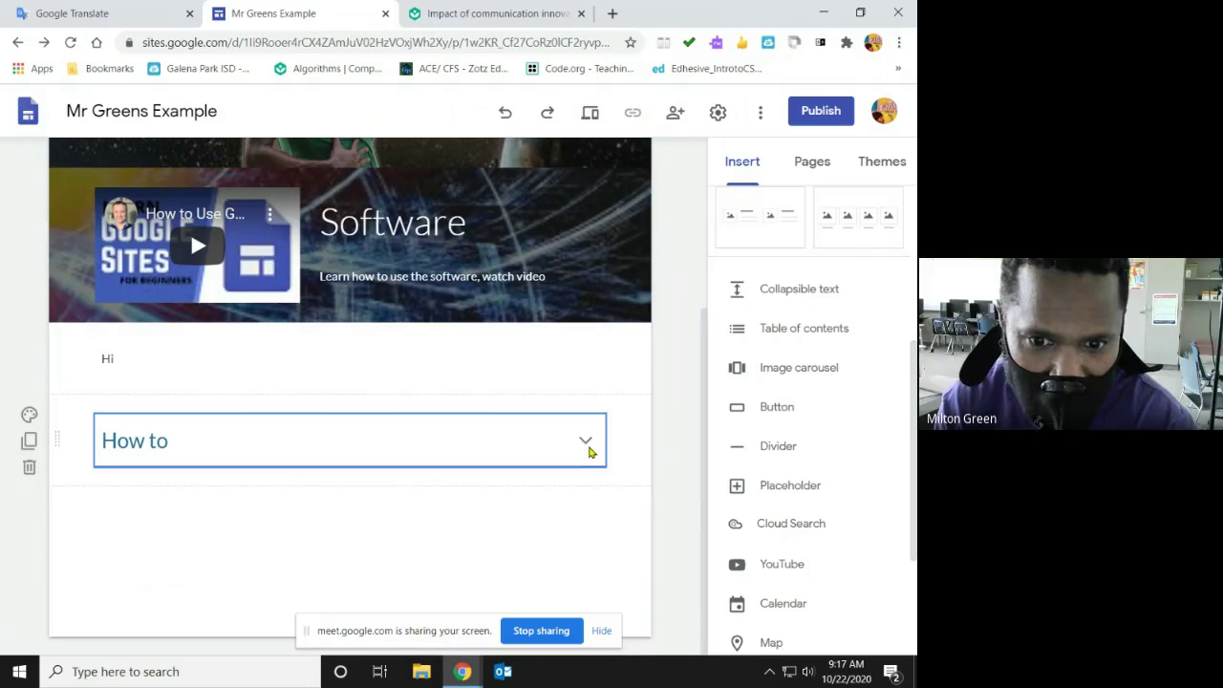
click(585, 446)
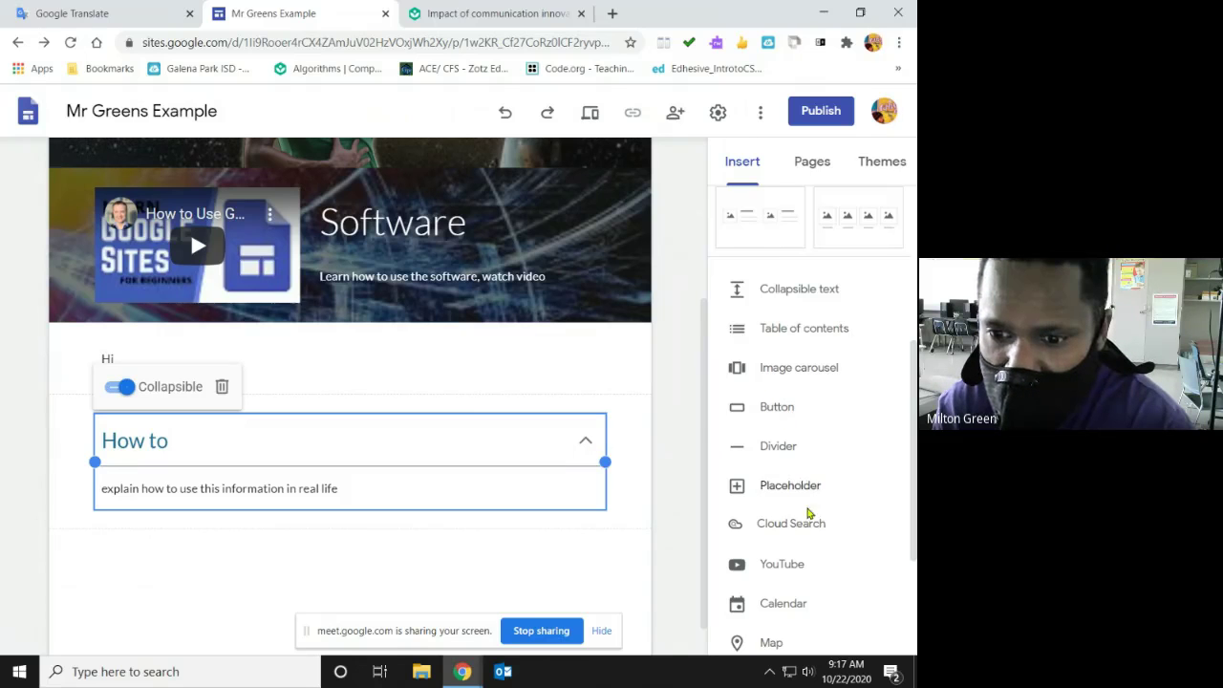
scroll(794, 469, down, 1)
scroll(792, 463, down, 2)
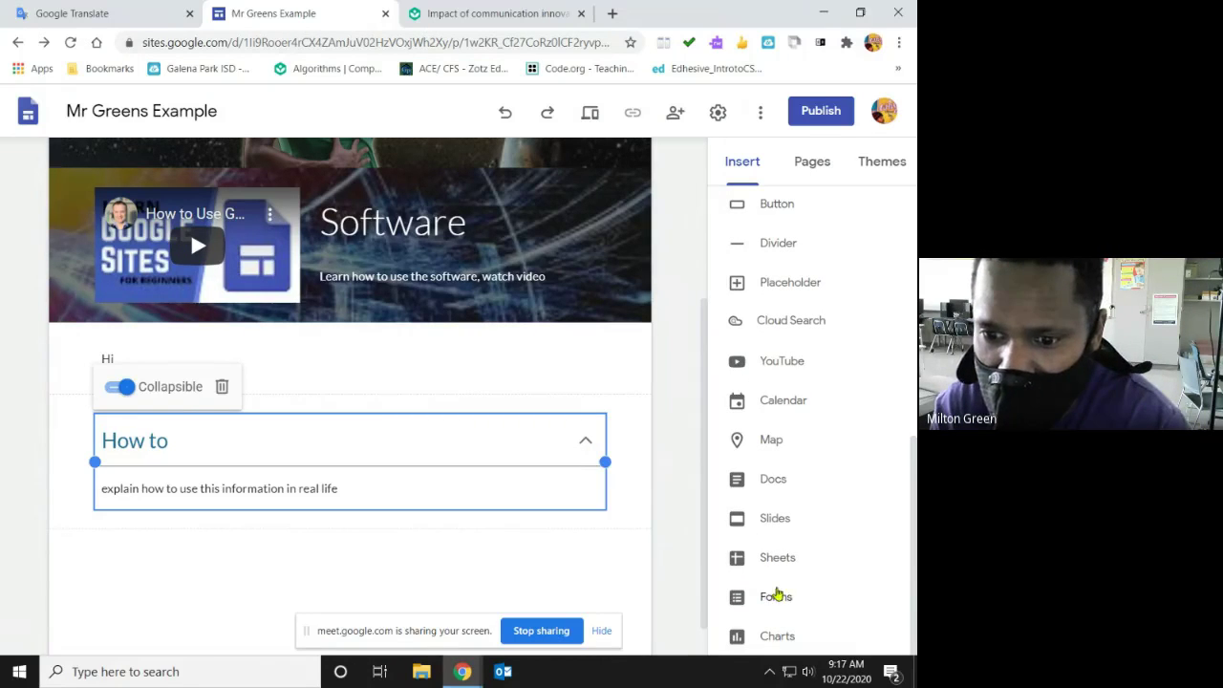
scroll(797, 574, up, 5)
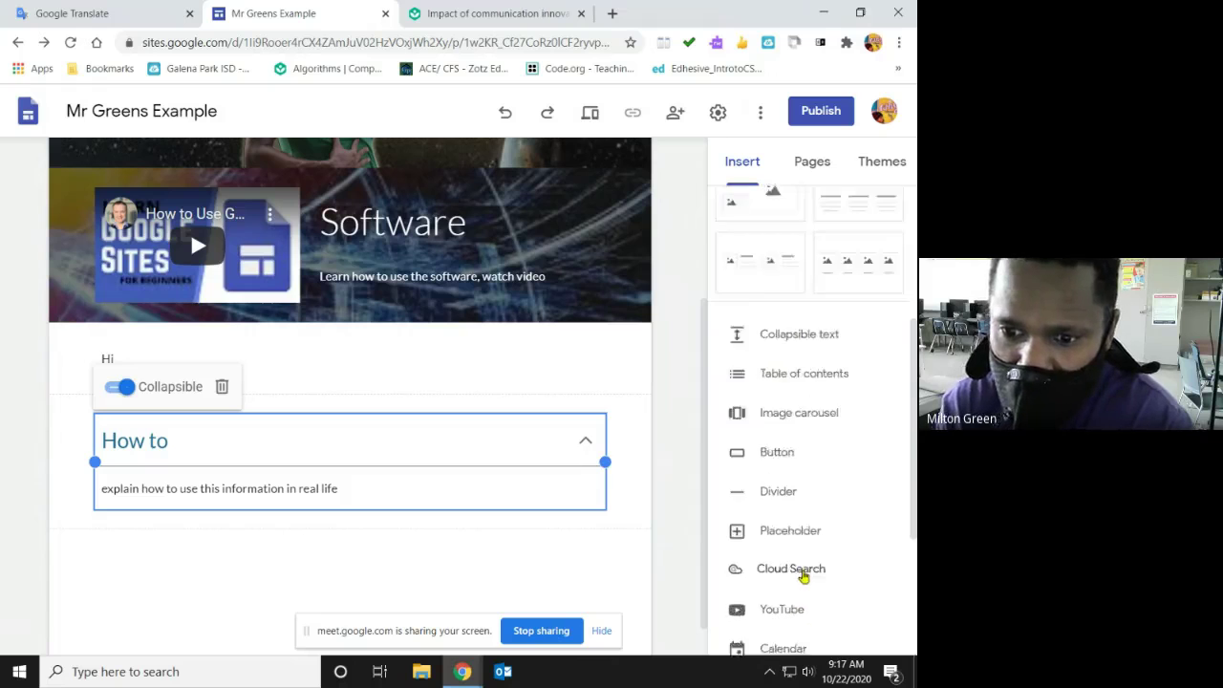
scroll(795, 538, down, 4)
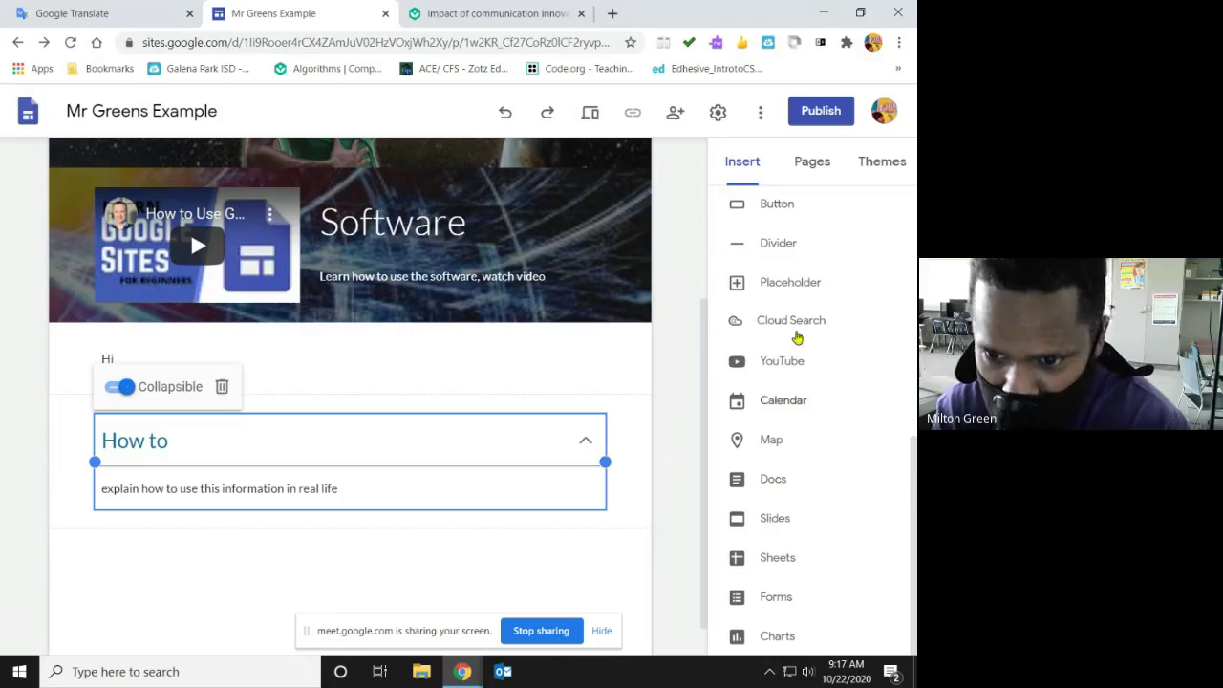
scroll(808, 401, up, 5)
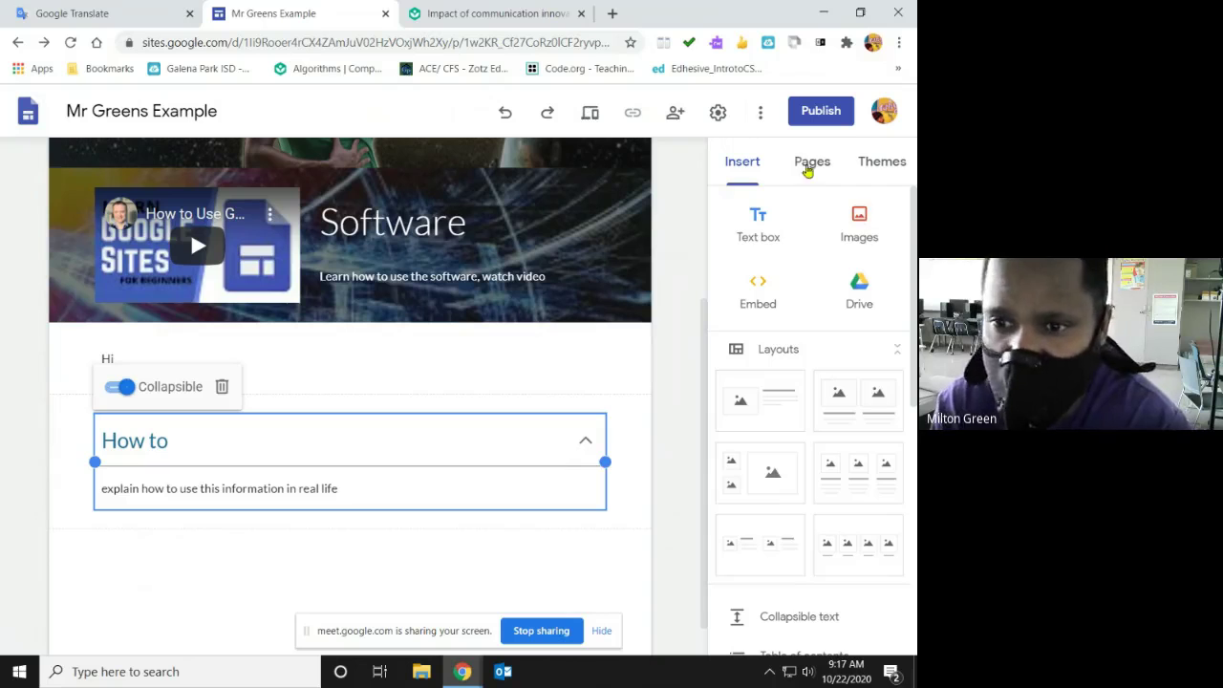
Add a new page named "My School" to the site.
click(811, 169)
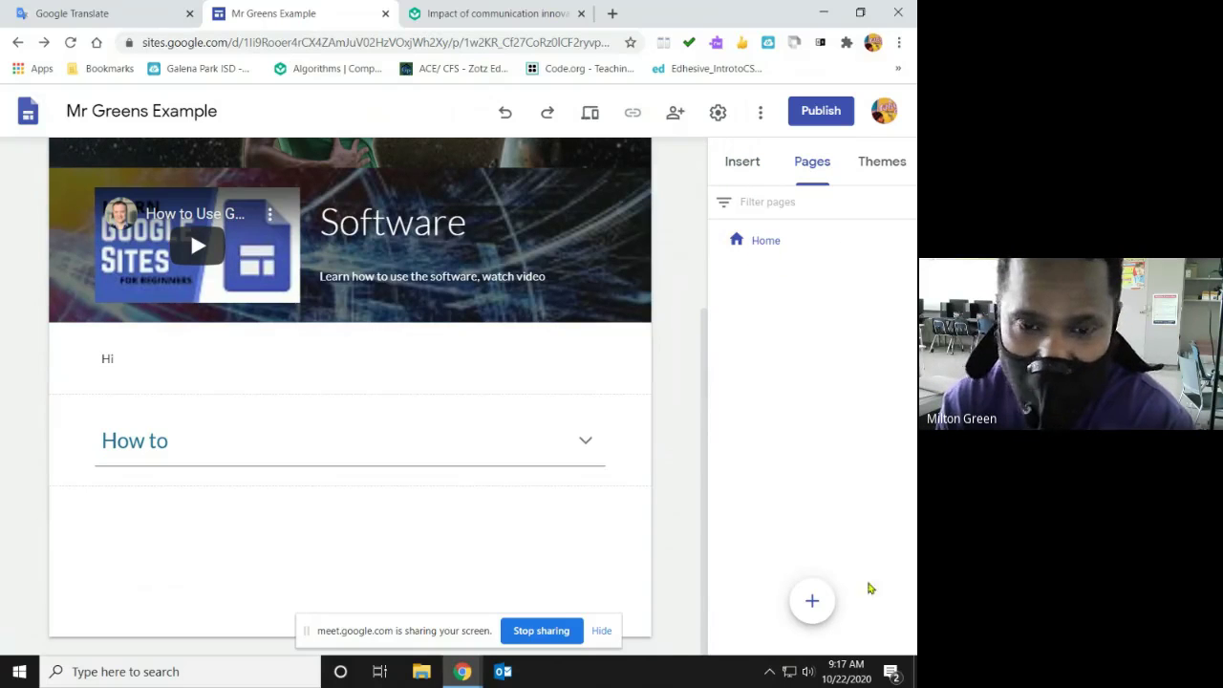
mouse_move(814, 611)
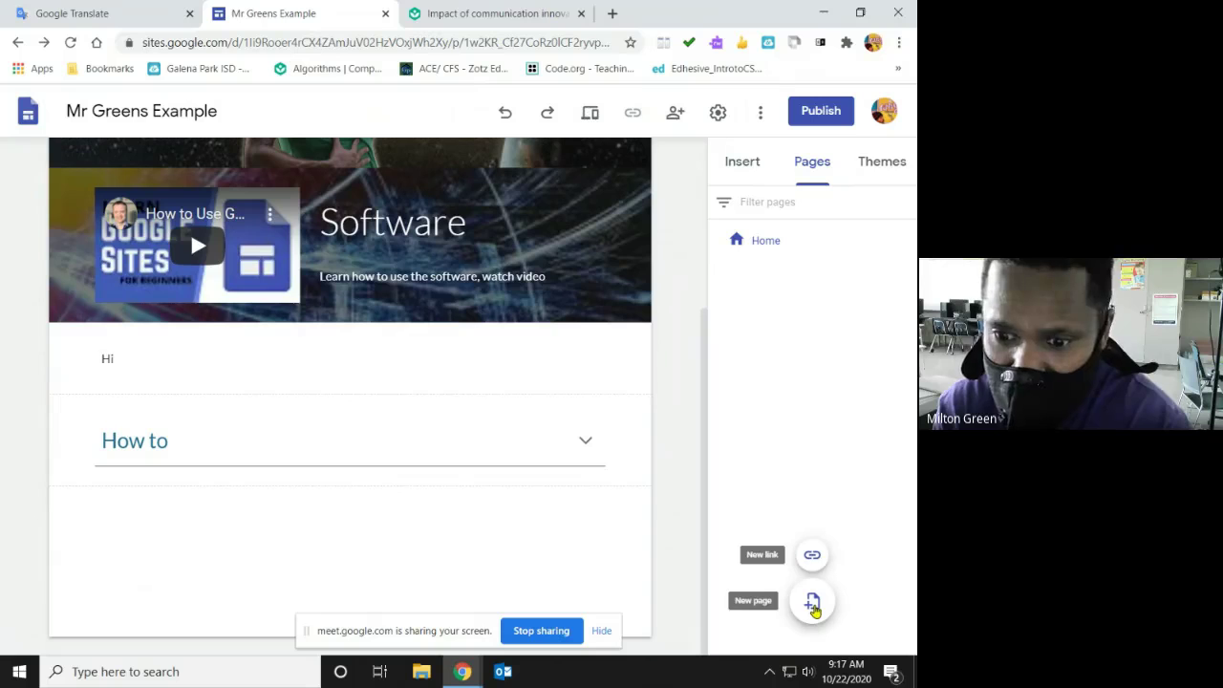
click(813, 602)
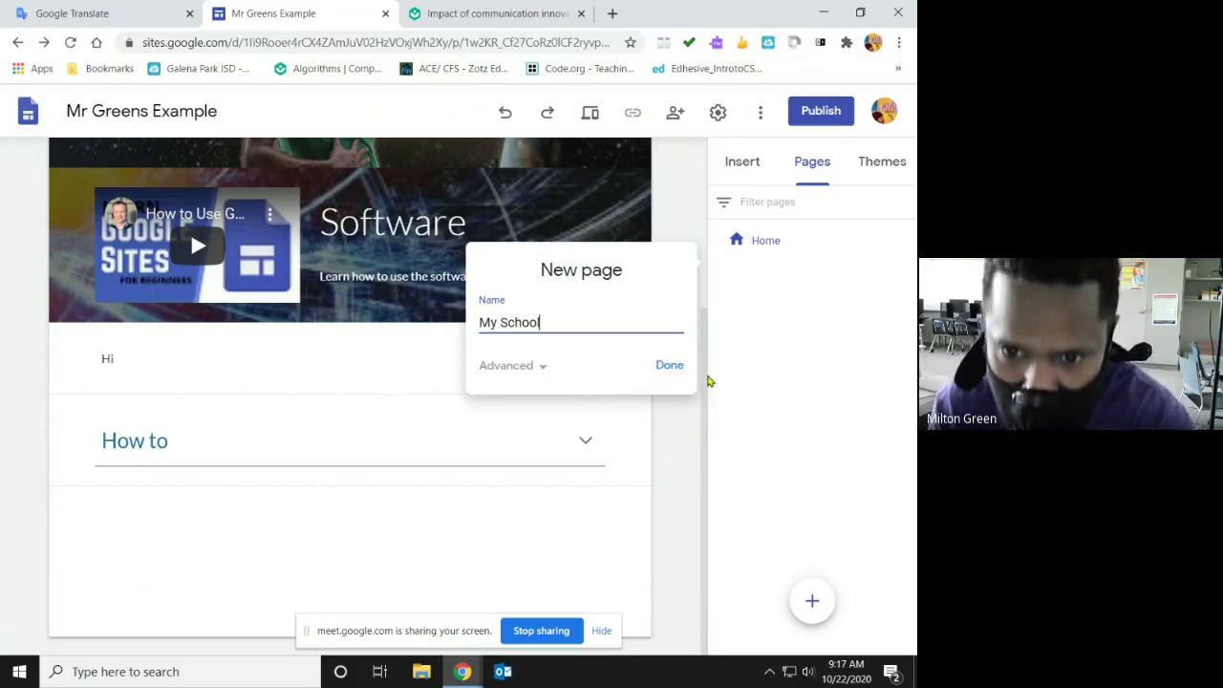
click(669, 366)
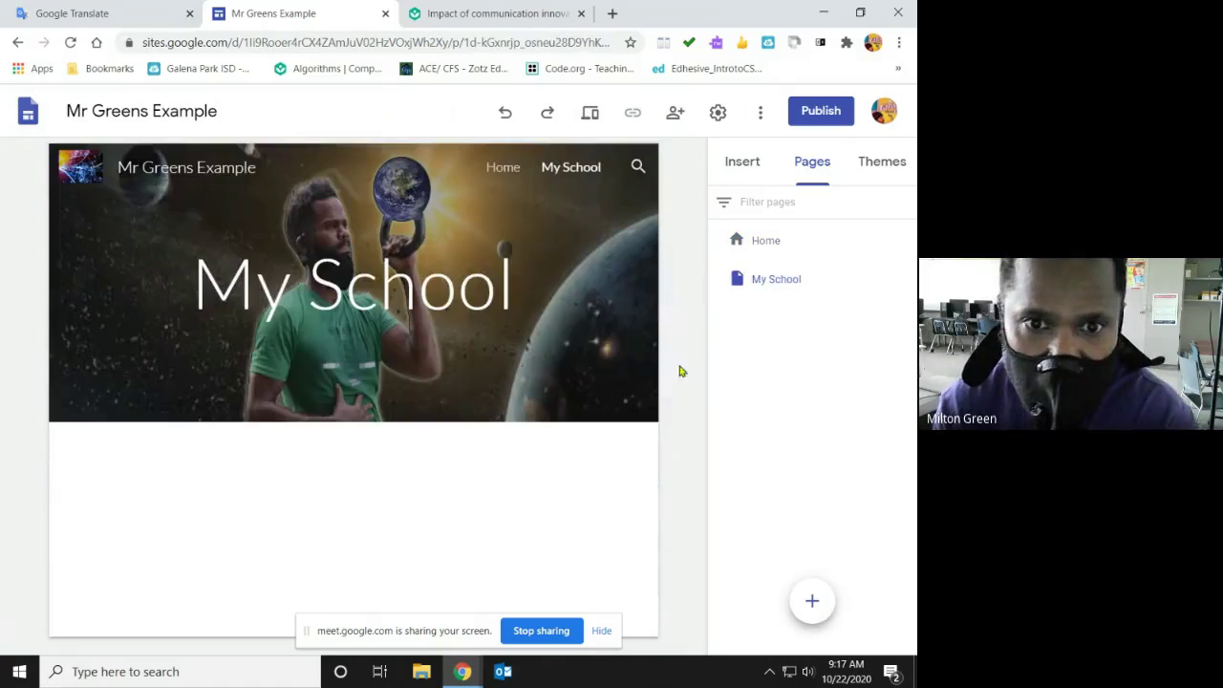
Open the Home page through the site navigation and look over its content.
click(501, 172)
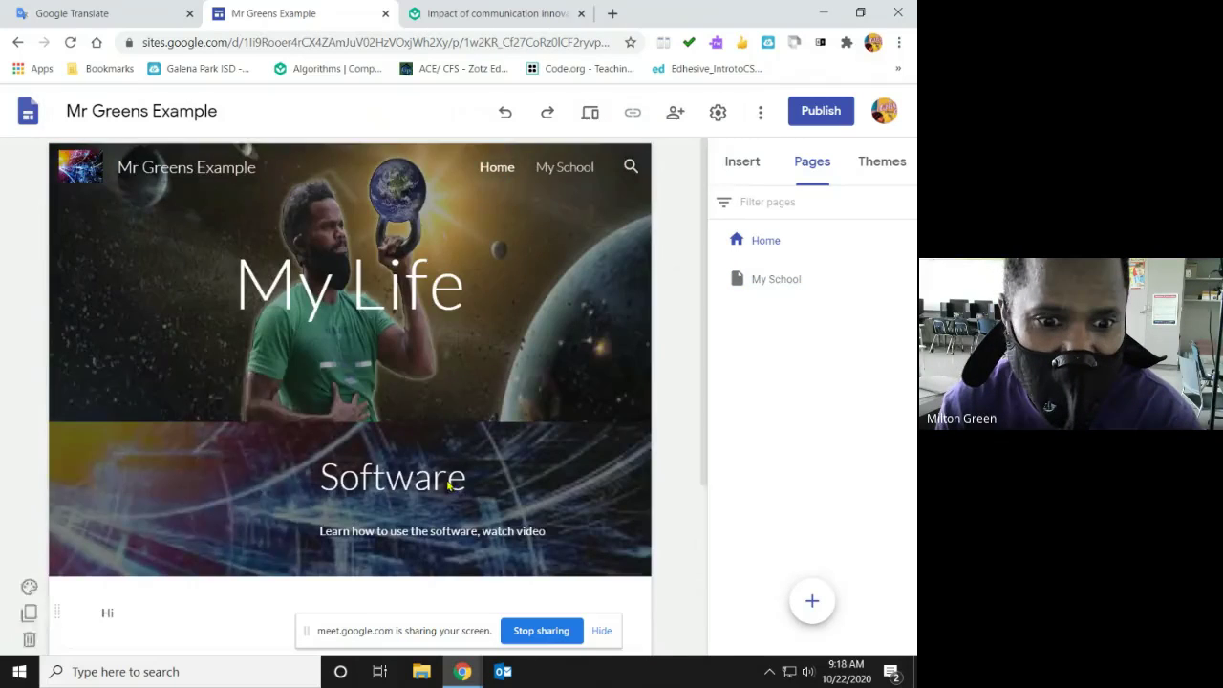
scroll(449, 486, down, 3)
scroll(411, 388, up, 3)
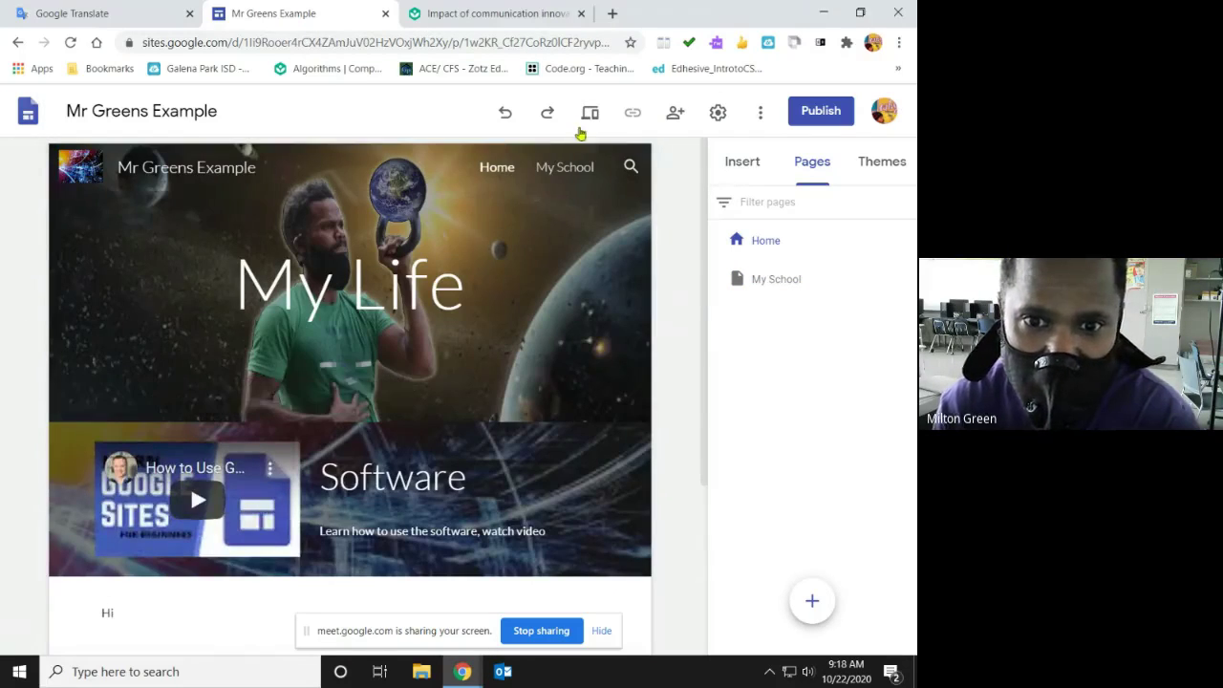
Upload the "updated zotz fam" image from the teachers pics folder as the My School page's header image.
click(567, 168)
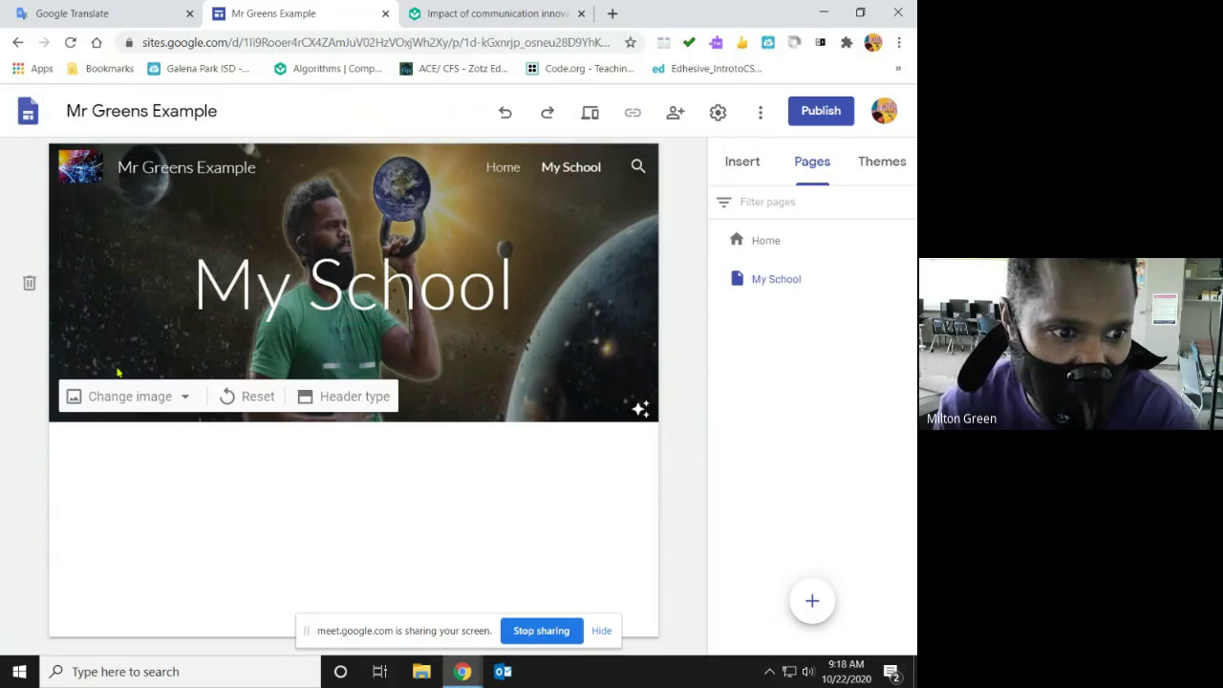
click(109, 397)
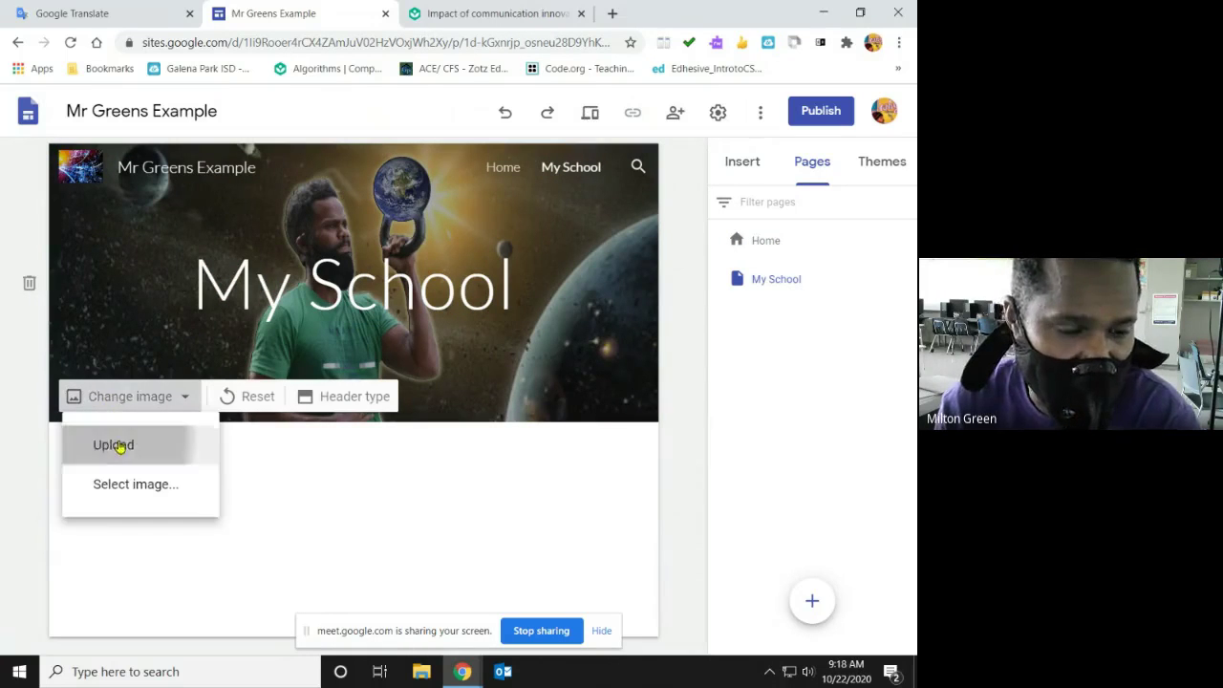
click(114, 446)
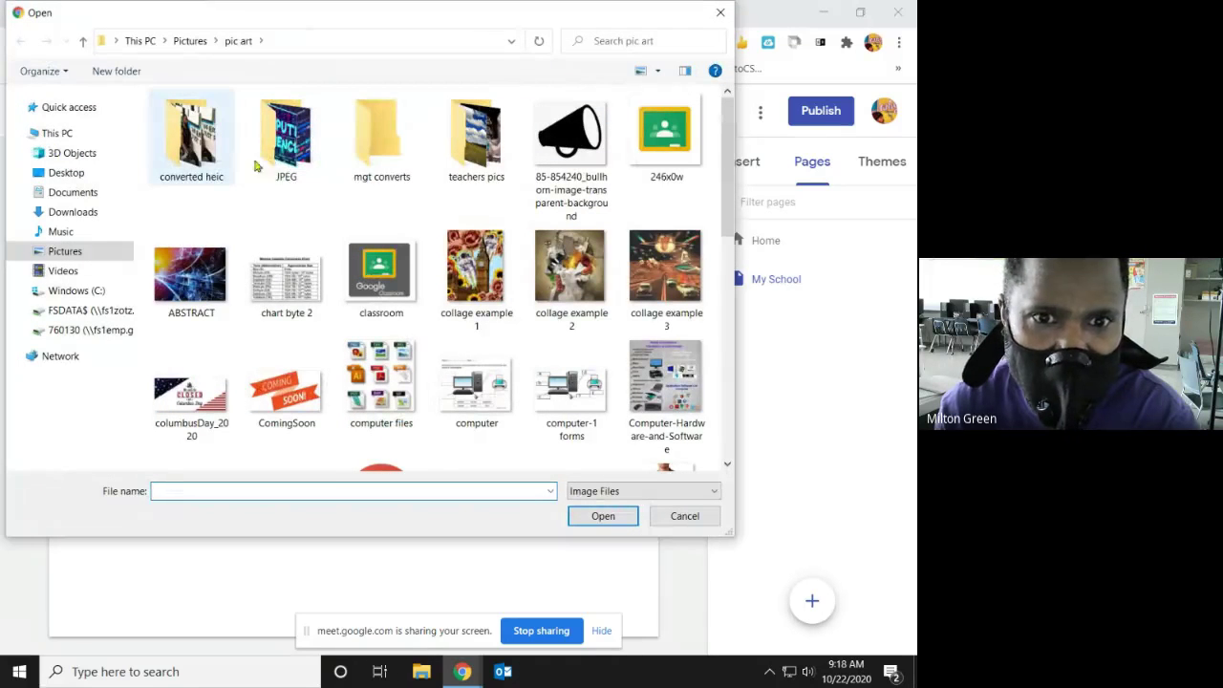
double_click(457, 148)
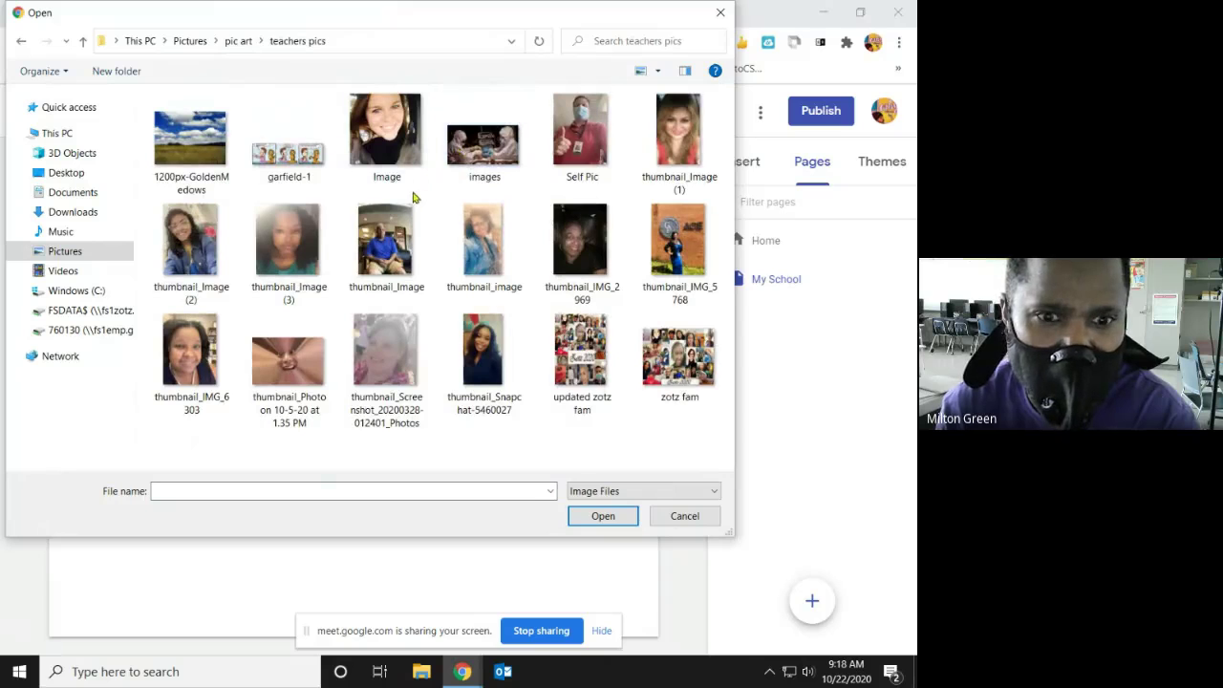
click(591, 366)
click(614, 518)
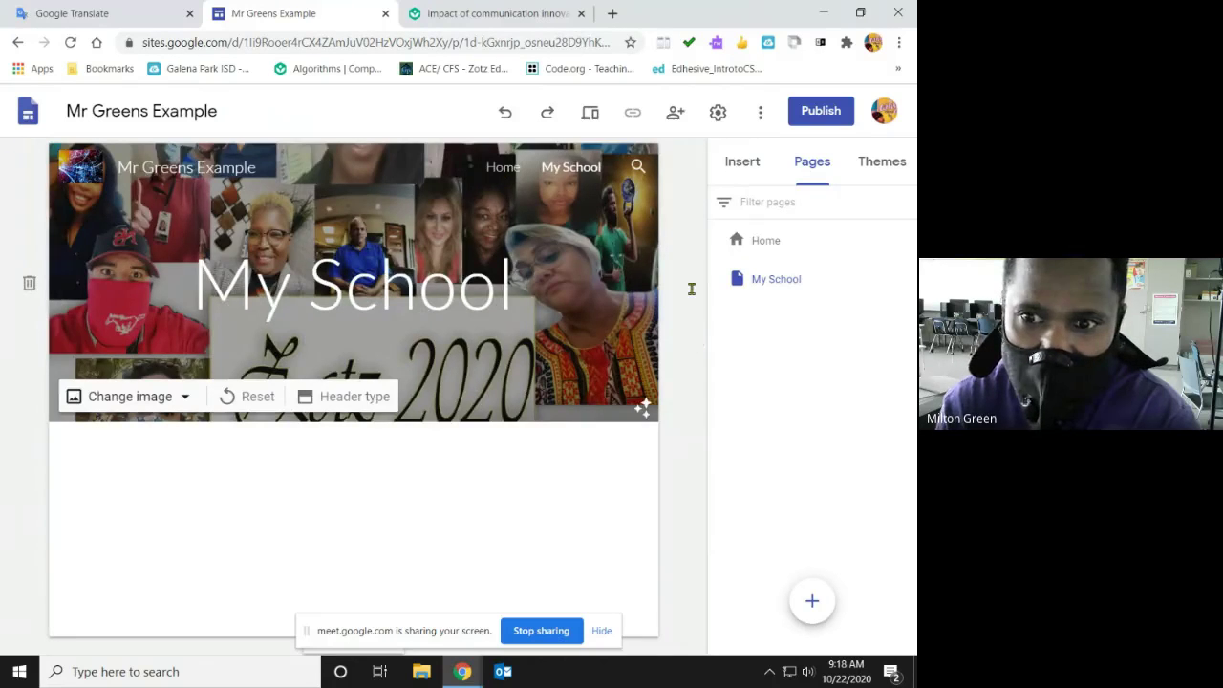
click(580, 176)
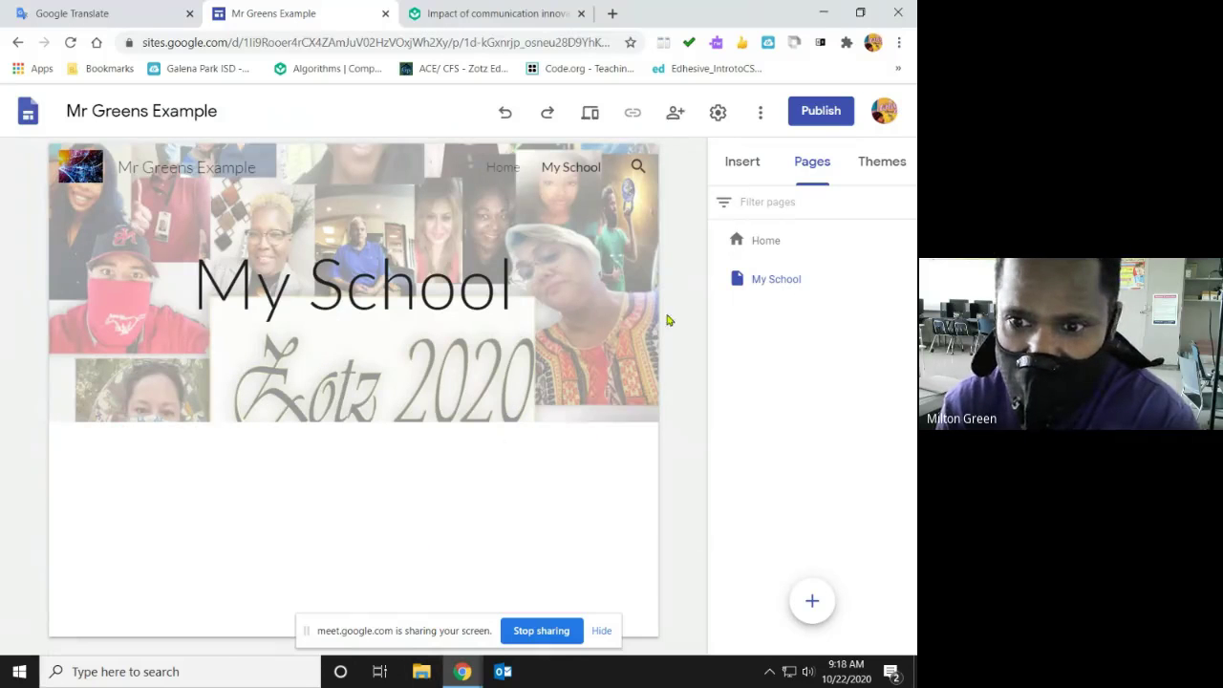
Insert the layout with two small stacked placeholders beside one large placeholder below the My School header.
click(742, 166)
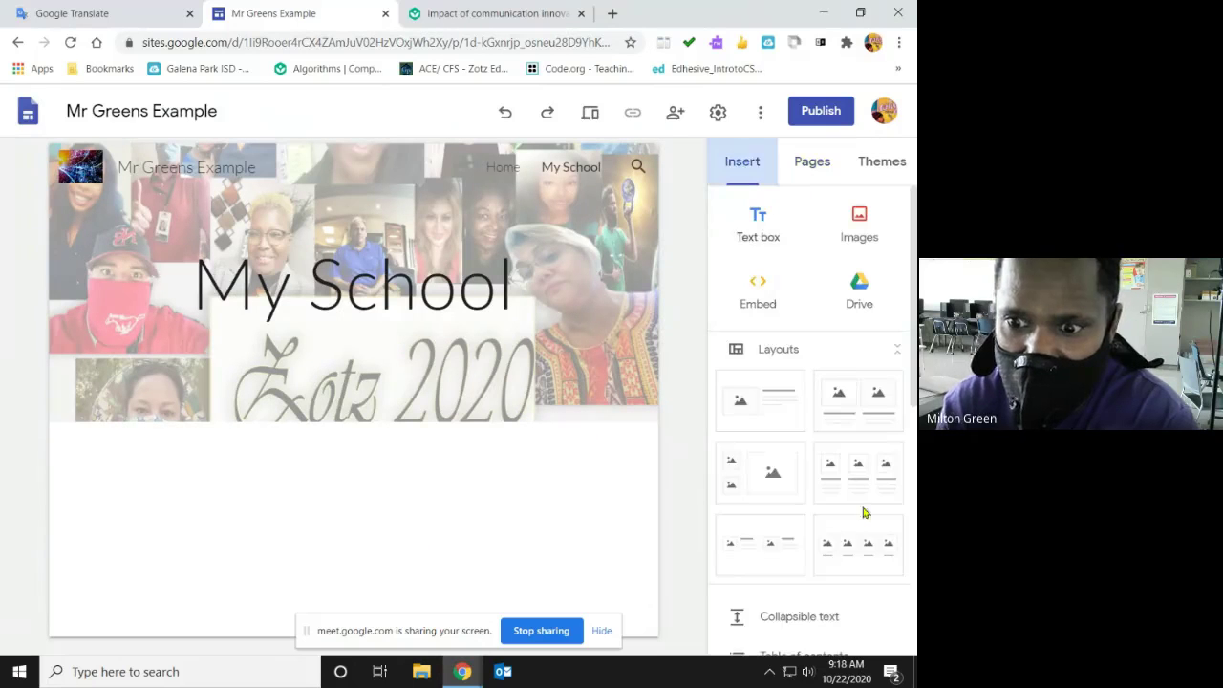
click(779, 487)
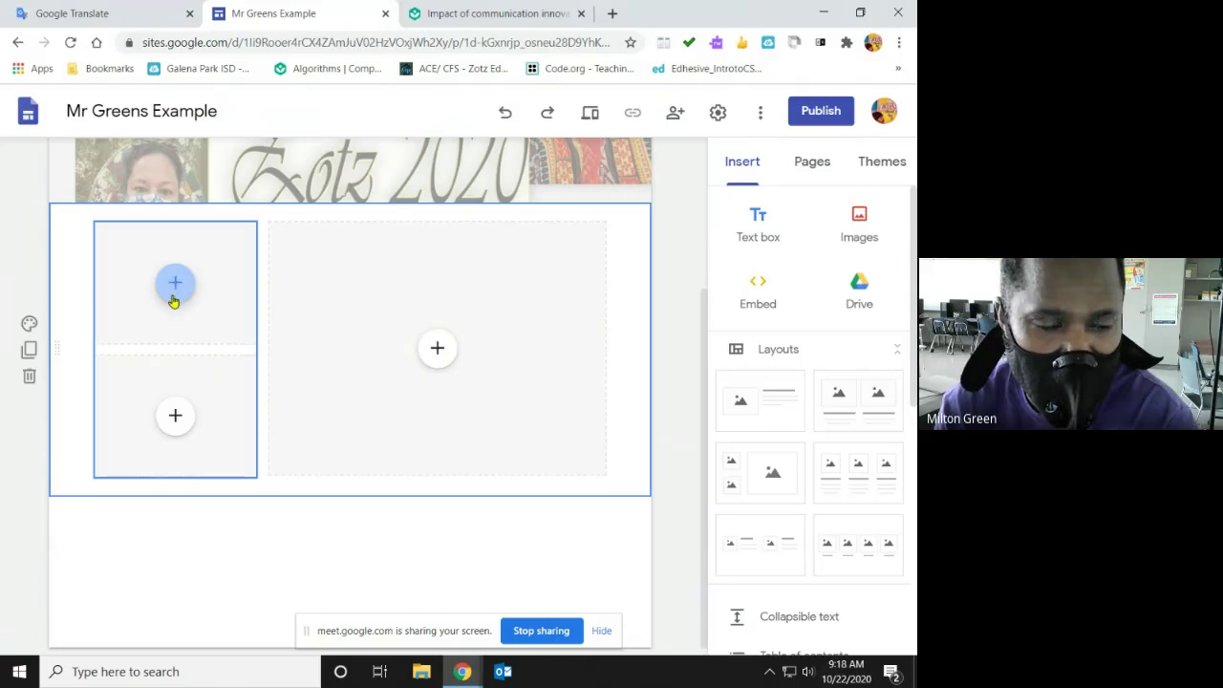
scroll(494, 421, up, 3)
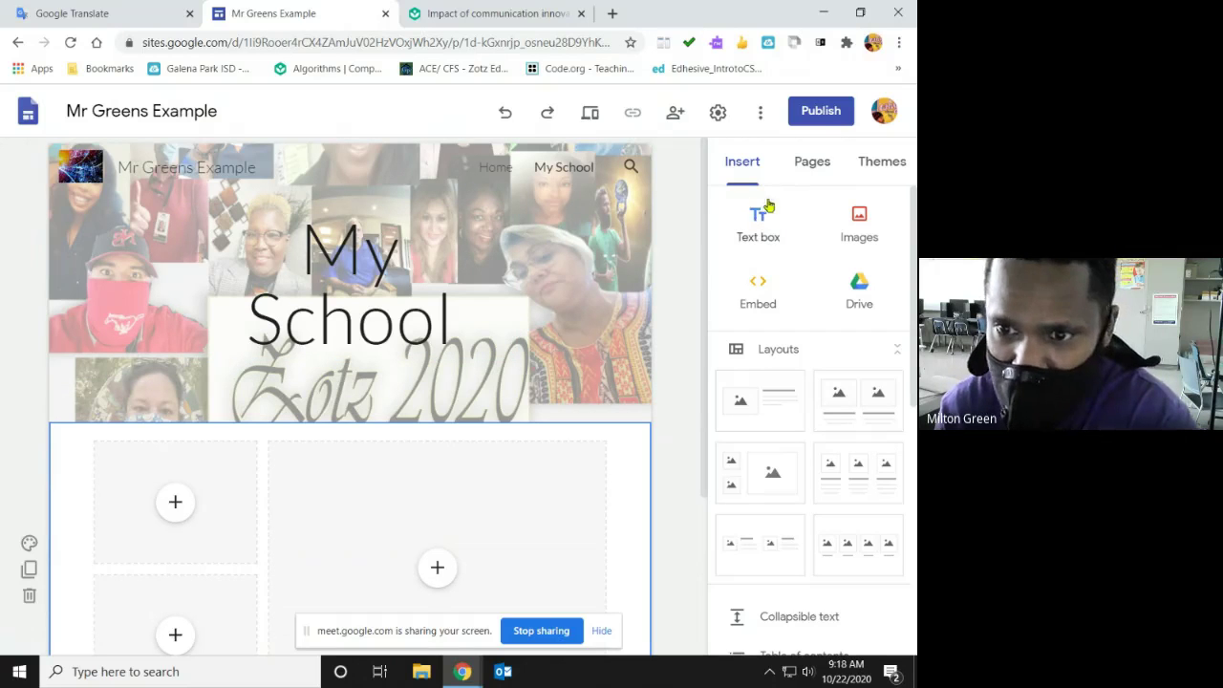
Add a new page named "My Style" to the site.
click(811, 164)
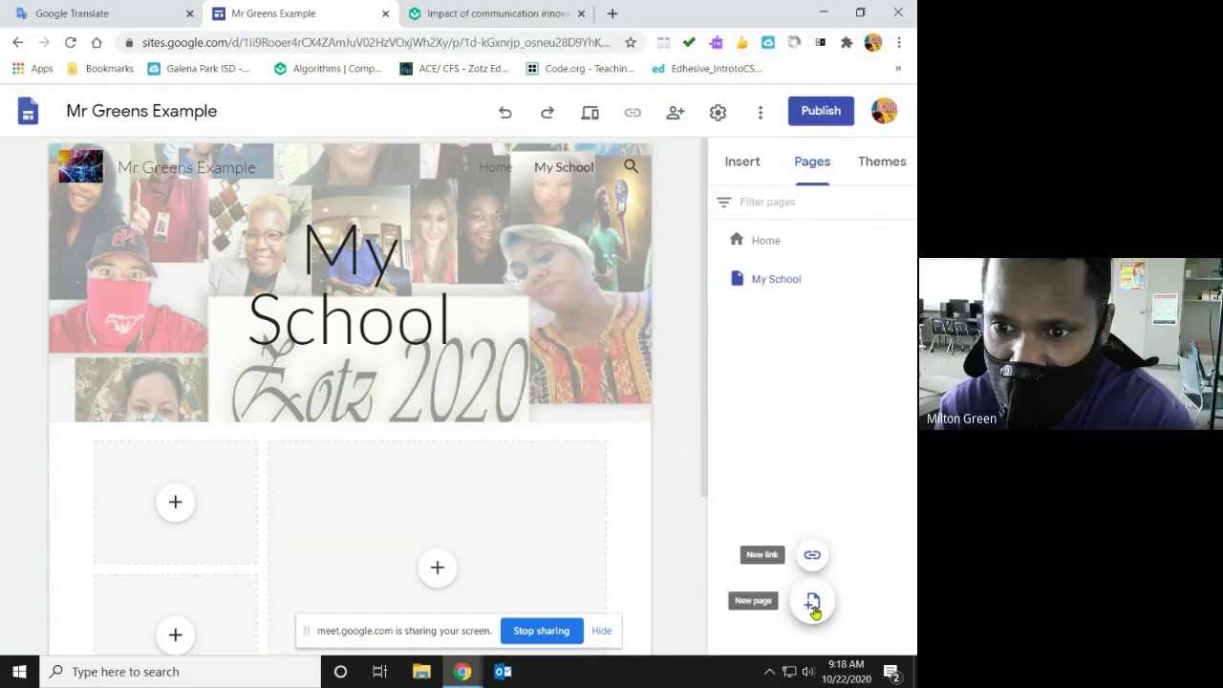
click(814, 604)
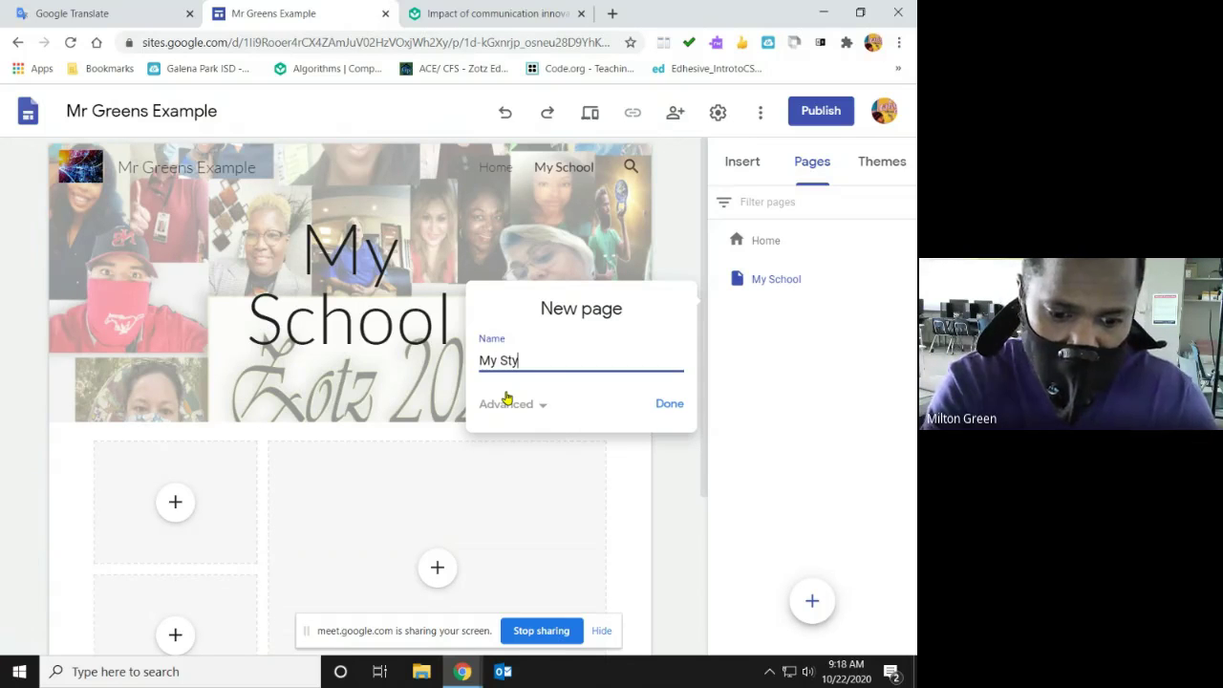
click(662, 405)
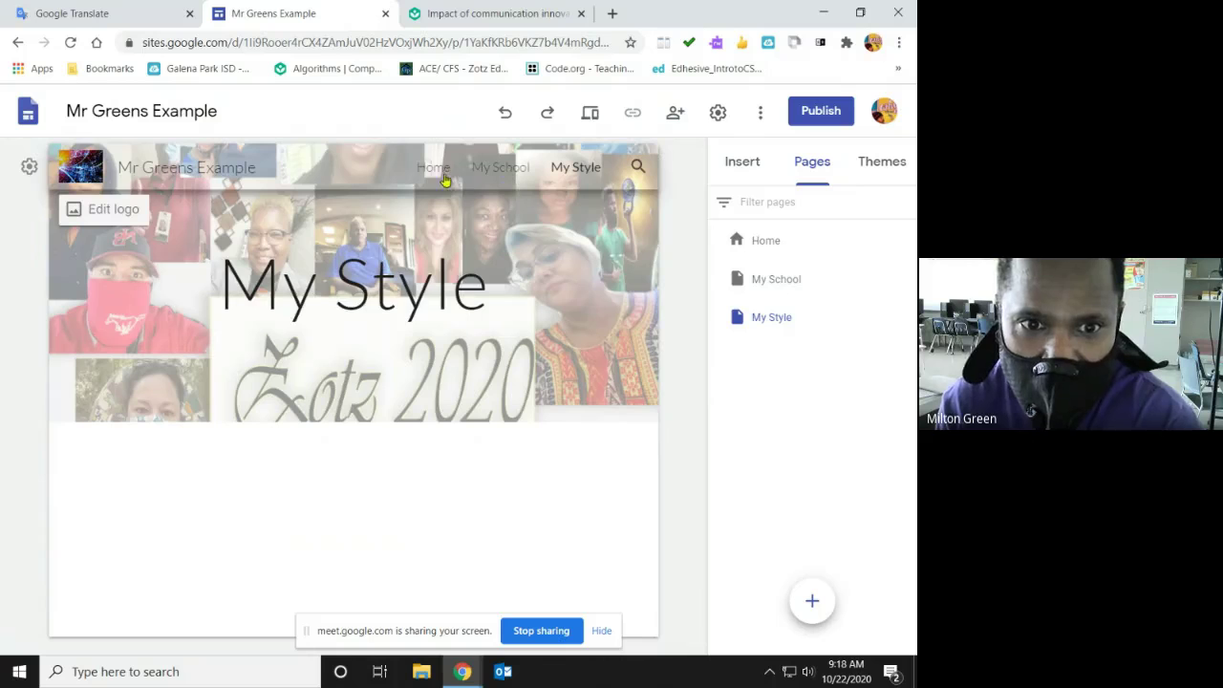
Check the Home and My School pages through the site navigation and return to the My Style page.
click(434, 169)
click(499, 169)
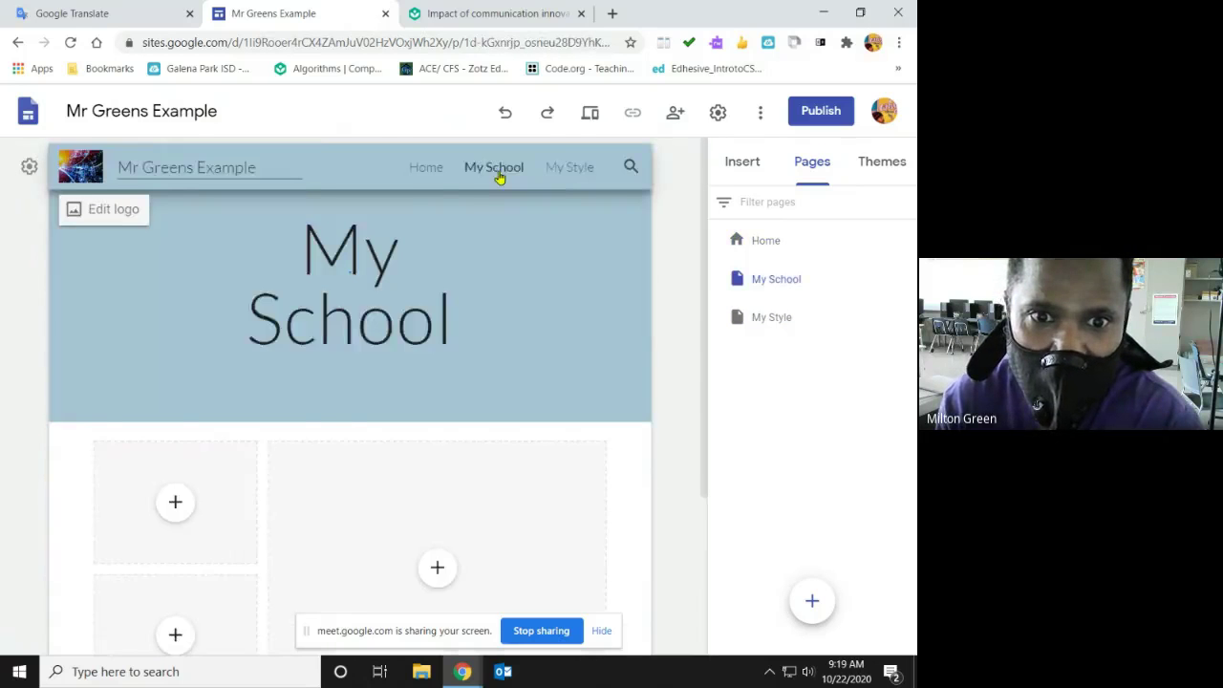
click(568, 170)
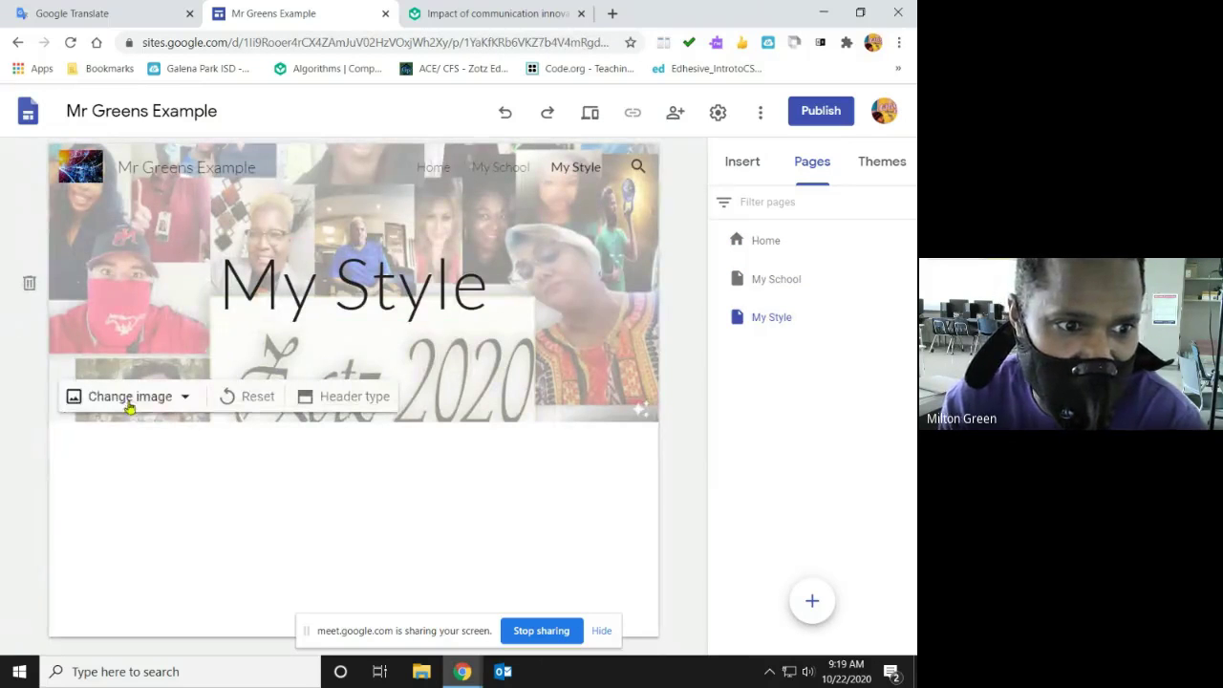
Upload the "zotzWeb" image from the pic art folder as the My Style page's header image.
click(125, 399)
click(131, 447)
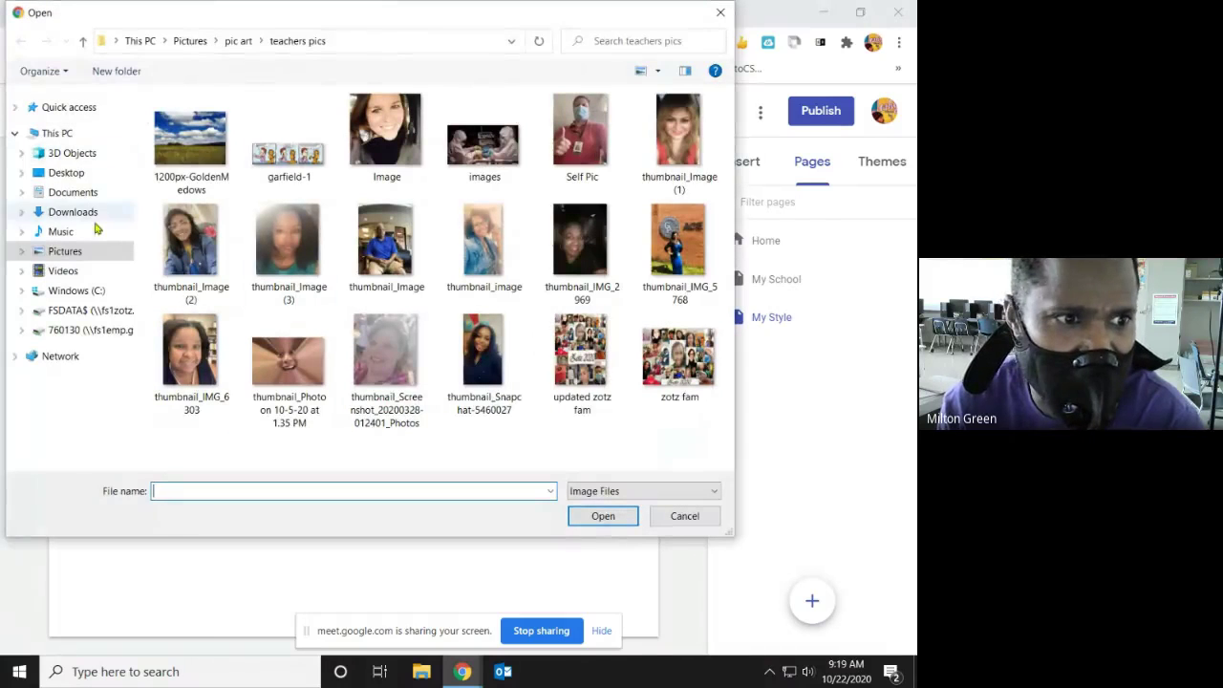
click(67, 253)
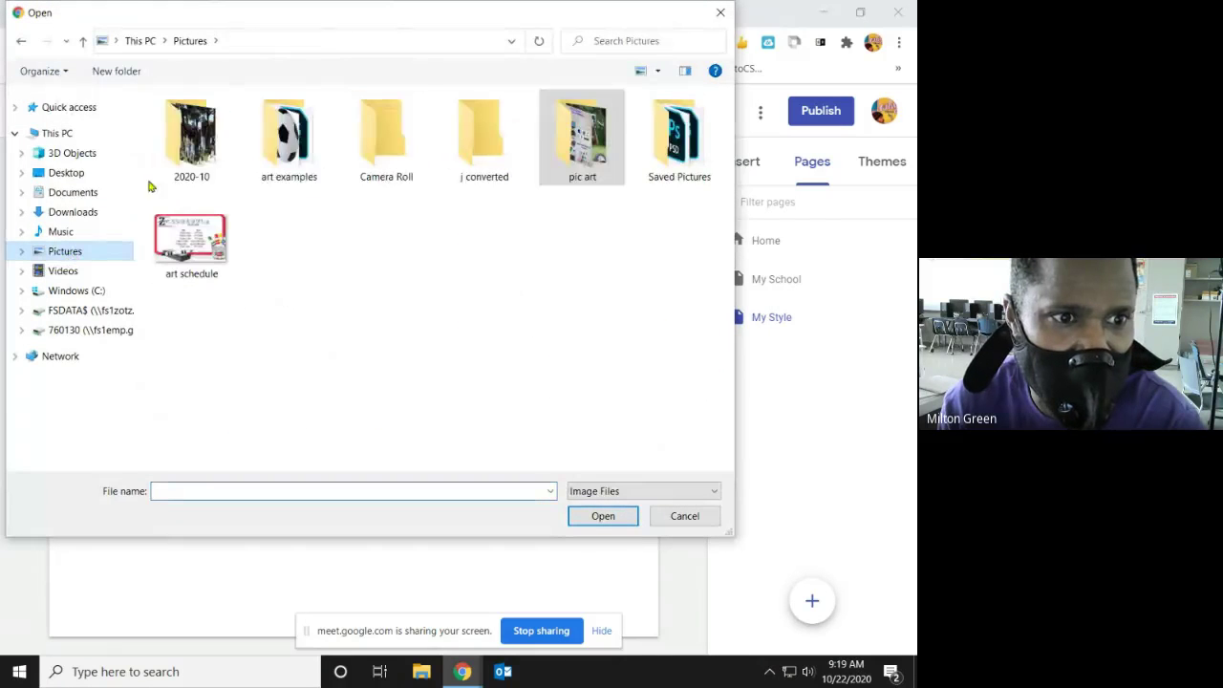
double_click(204, 156)
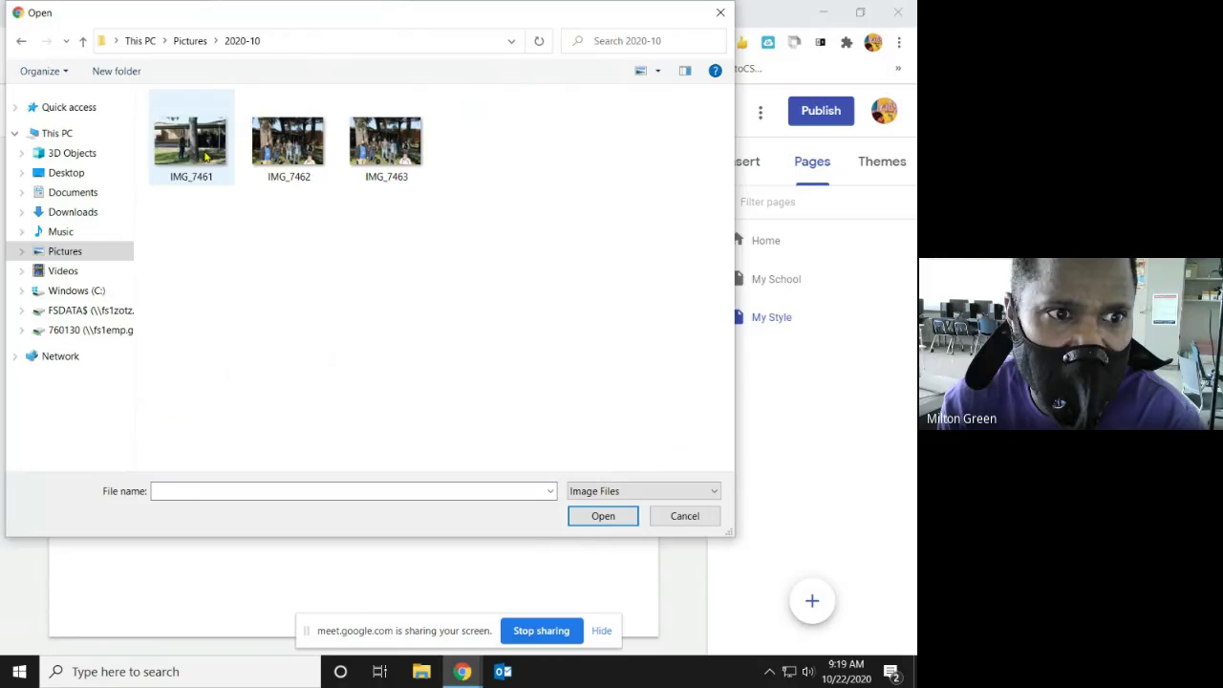
click(41, 254)
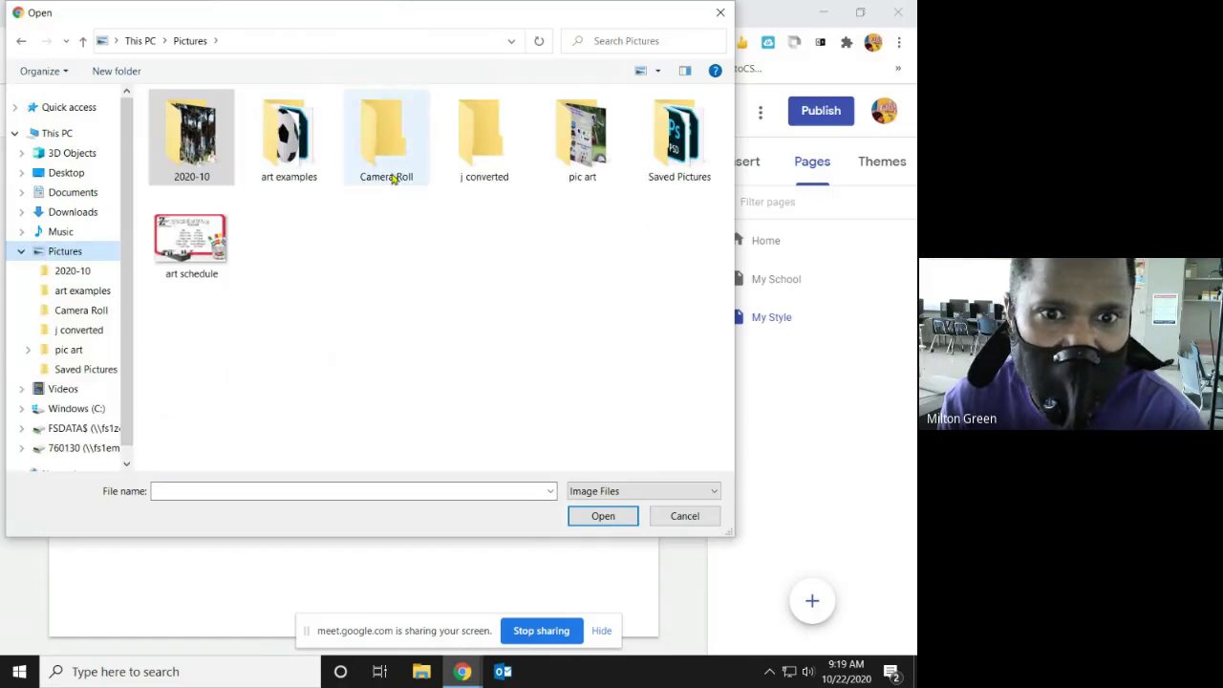
double_click(581, 139)
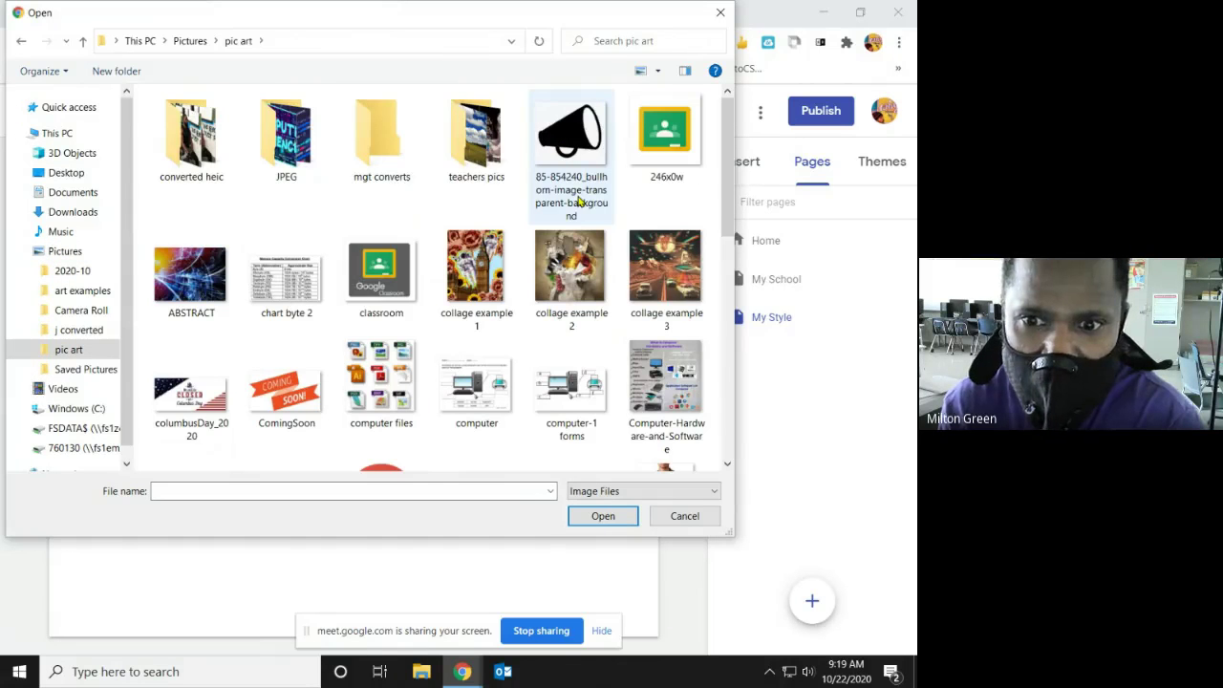
scroll(463, 156, down, 10)
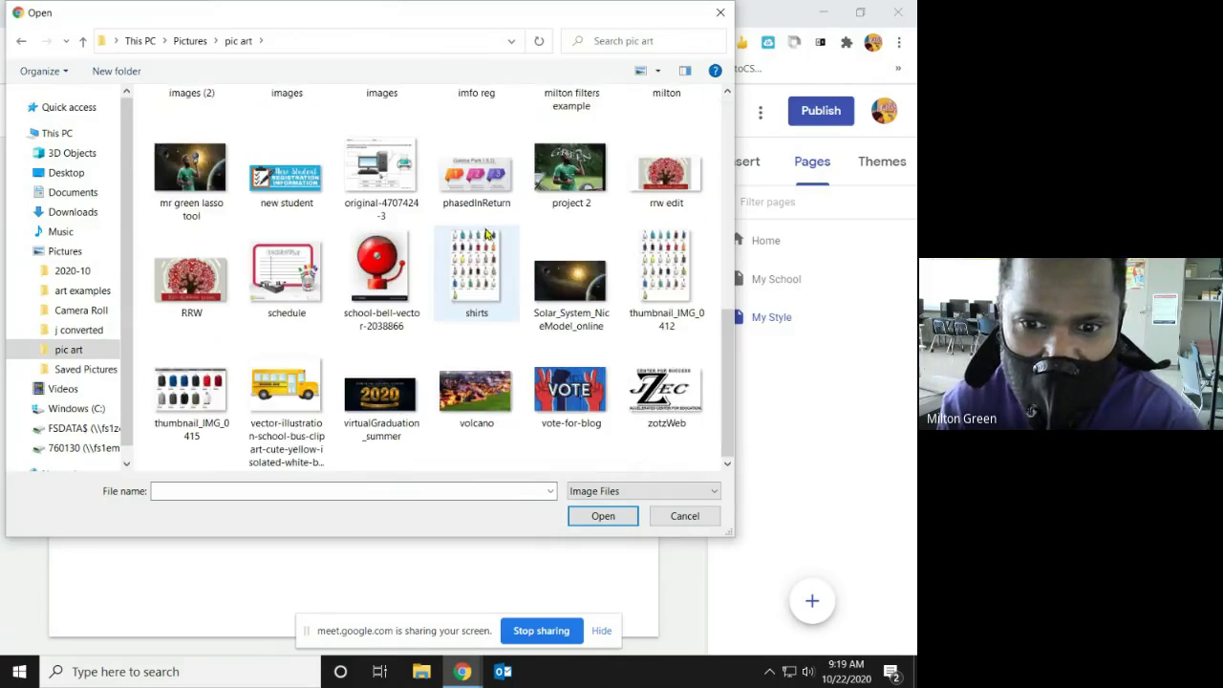
click(674, 396)
click(619, 521)
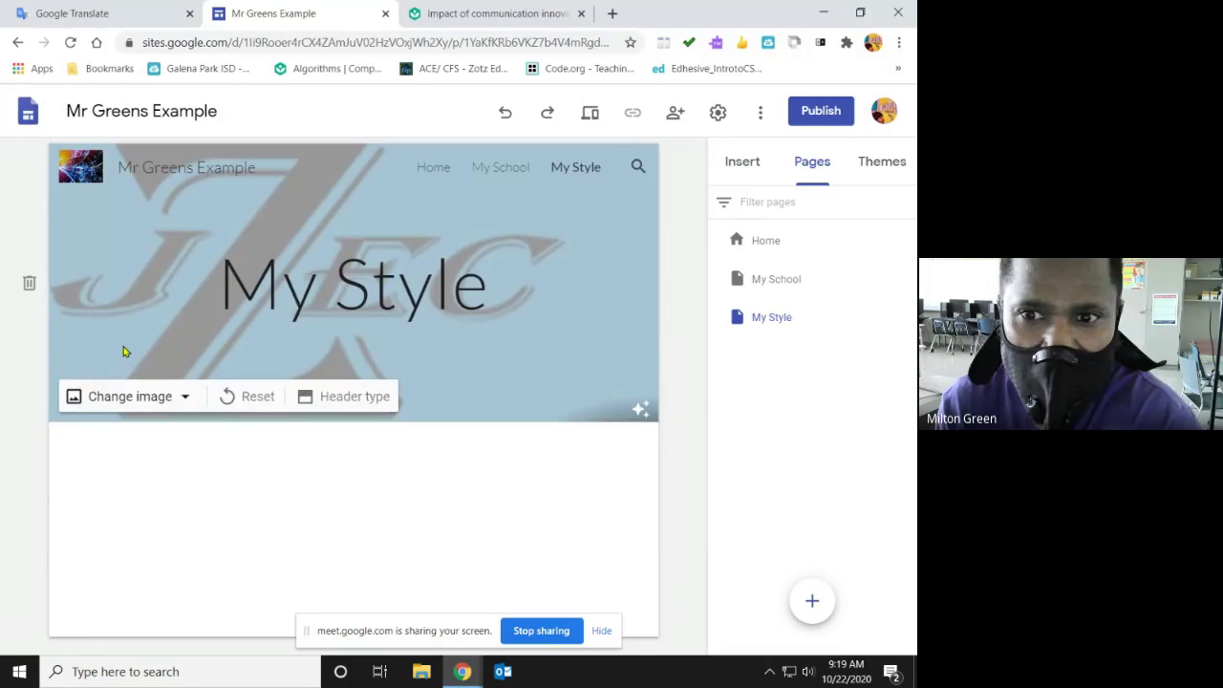
Try the green, purple and black color options of the site's Simple theme.
click(738, 164)
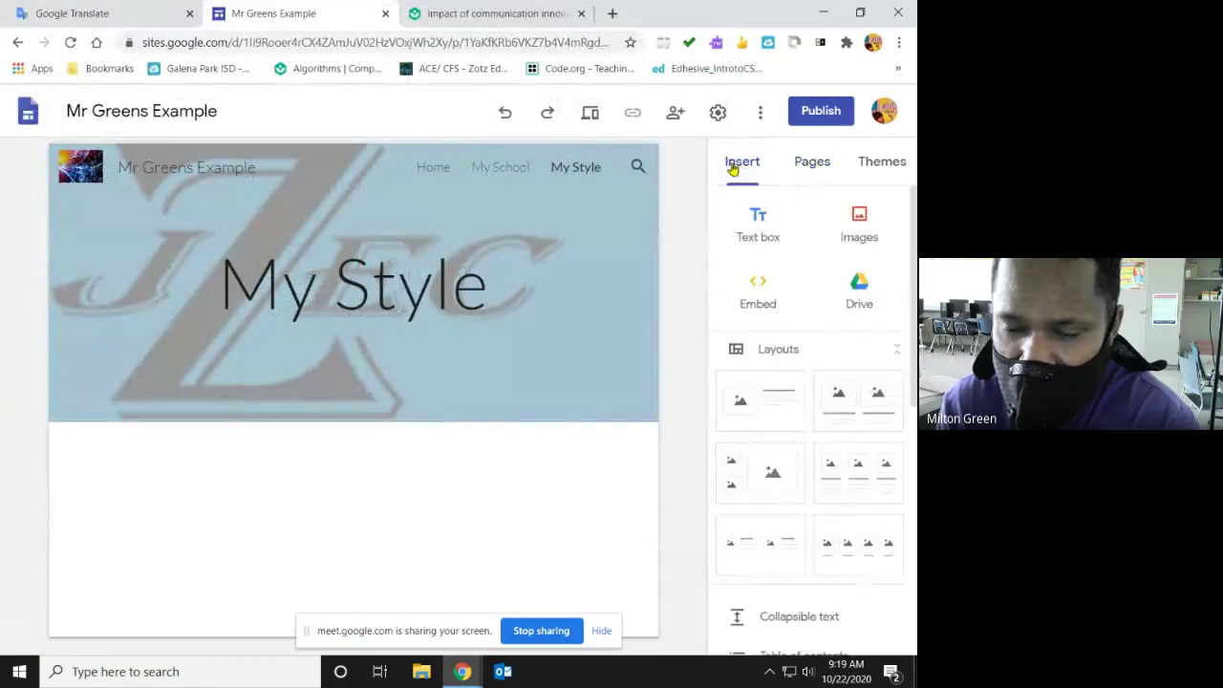
click(812, 164)
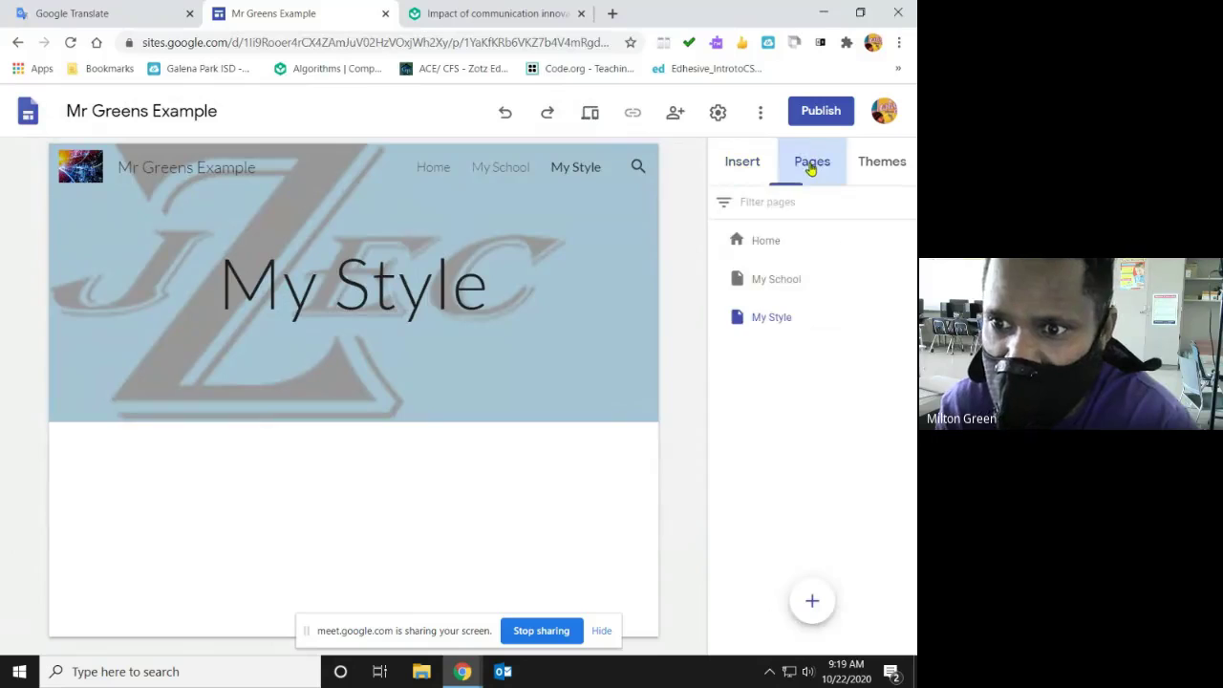
click(880, 165)
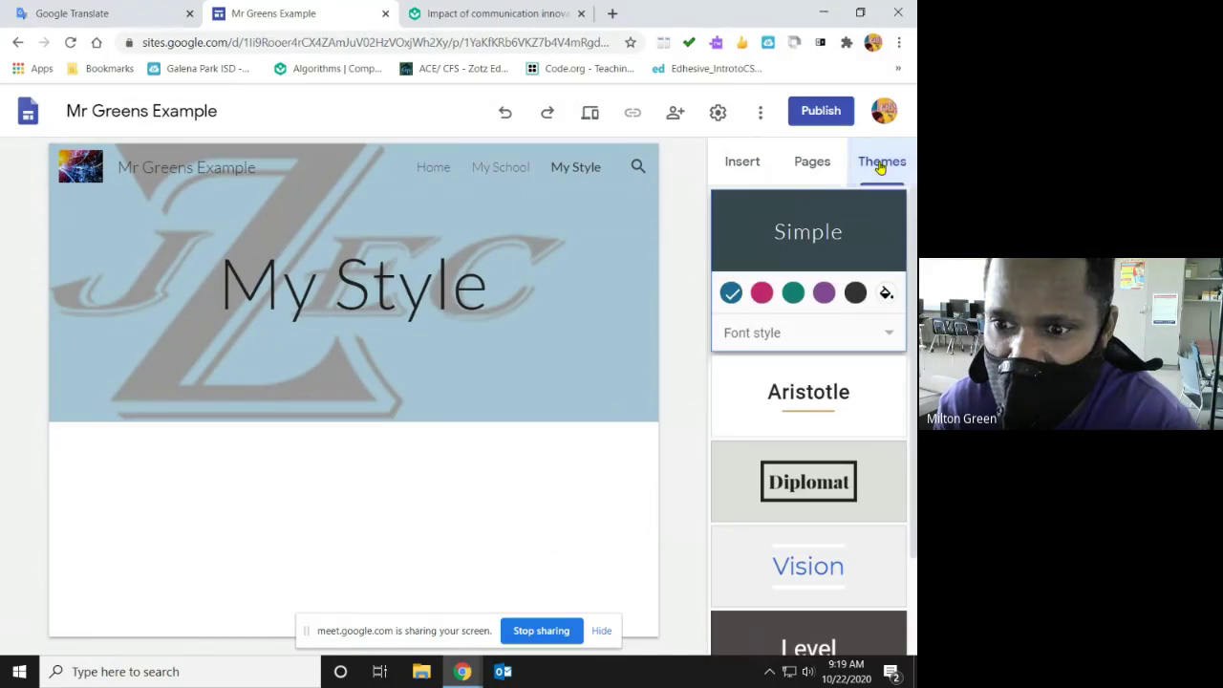
click(796, 295)
click(824, 295)
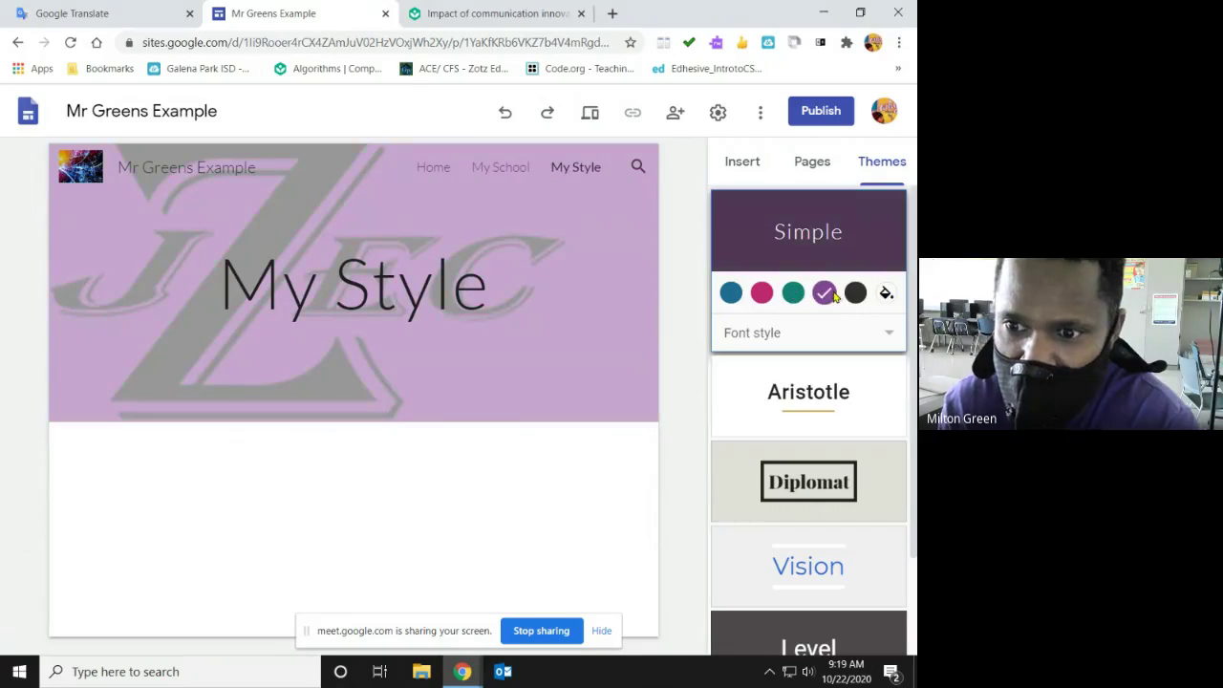
click(853, 294)
scroll(832, 296, down, 1)
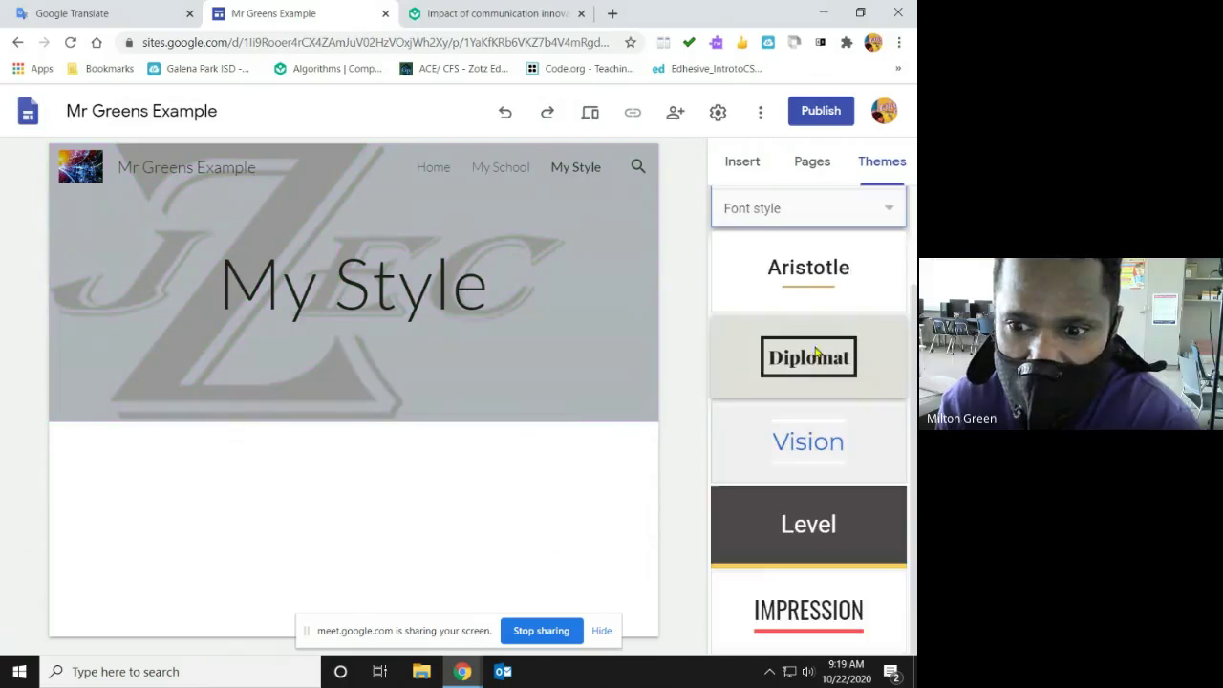
Apply the Aristotle theme to the site and set its accent color to purple.
click(807, 293)
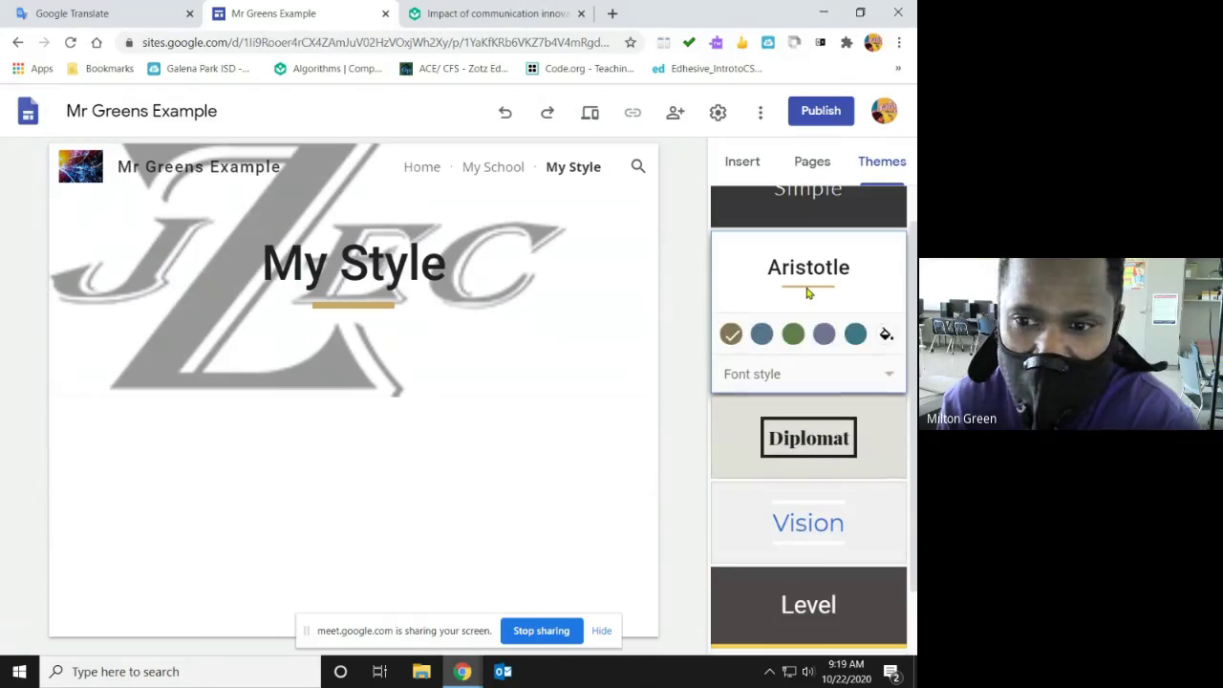
click(794, 334)
click(824, 333)
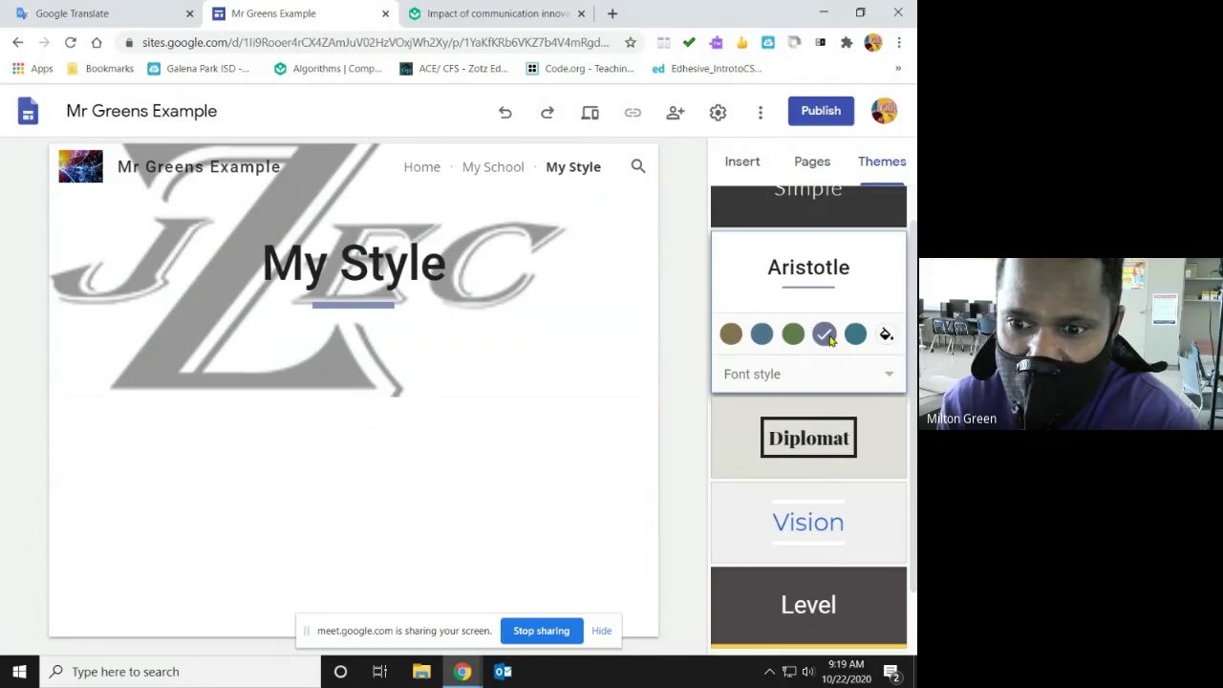
Try the Level theme with its green, pink and blue colors, and the Impression theme.
scroll(812, 402, down, 1)
click(810, 521)
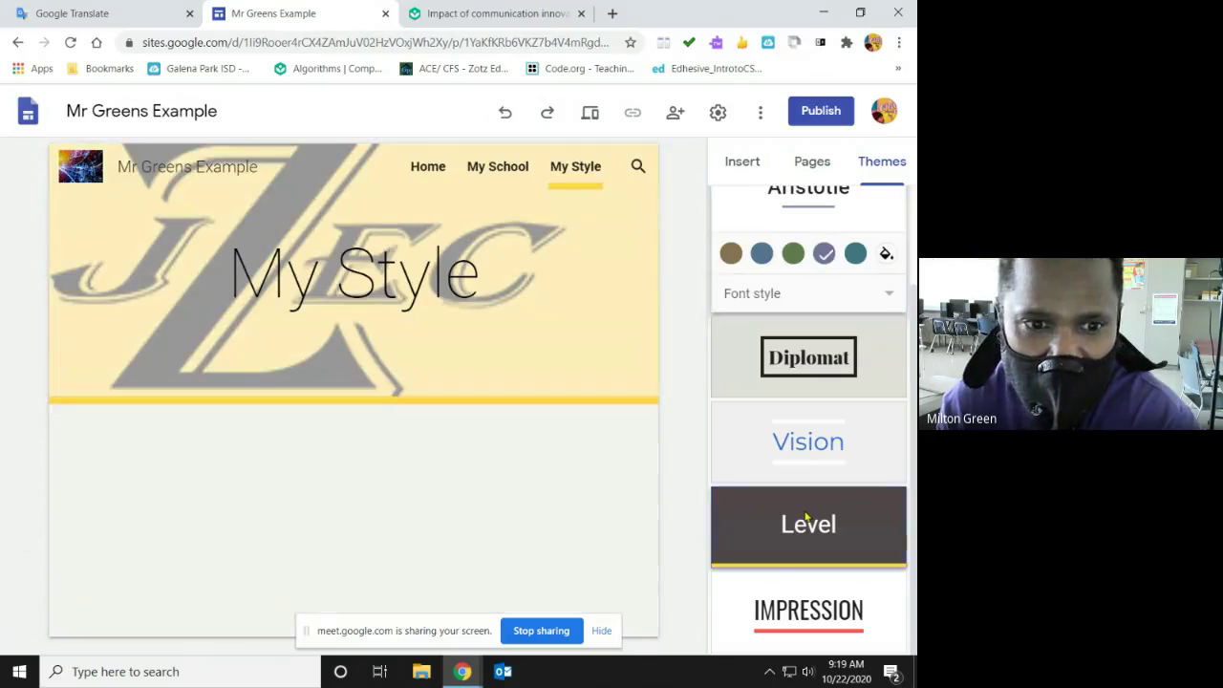
scroll(786, 590, down, 1)
click(824, 508)
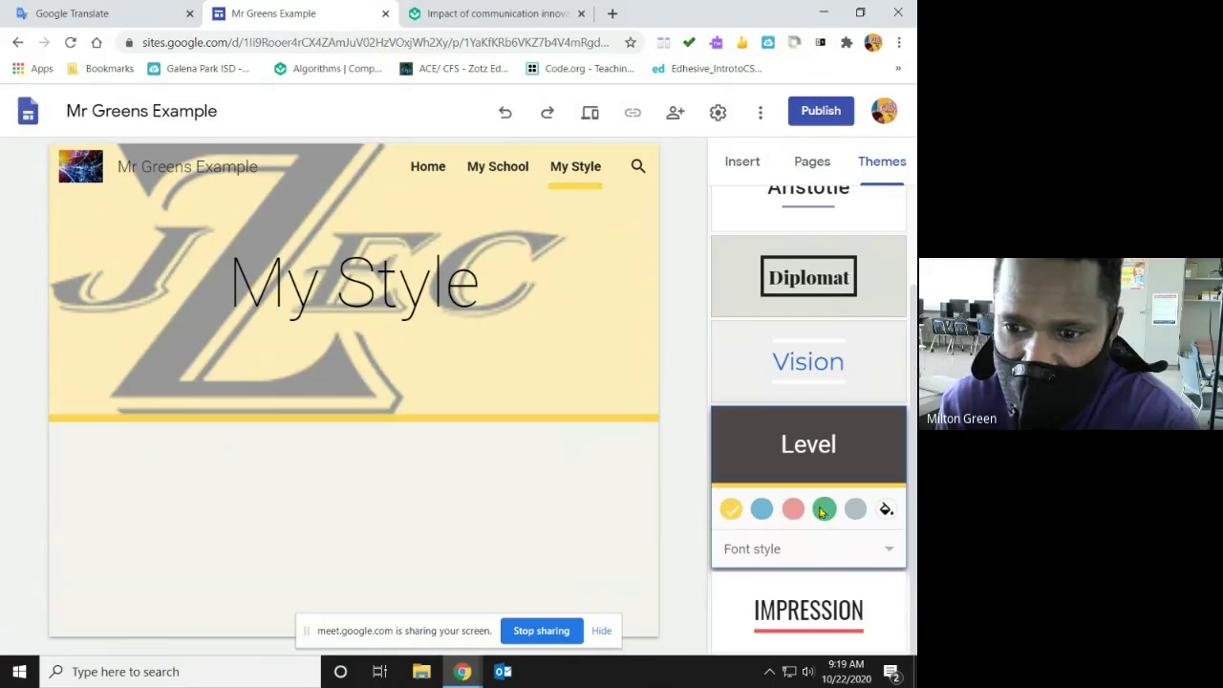
click(793, 508)
click(762, 508)
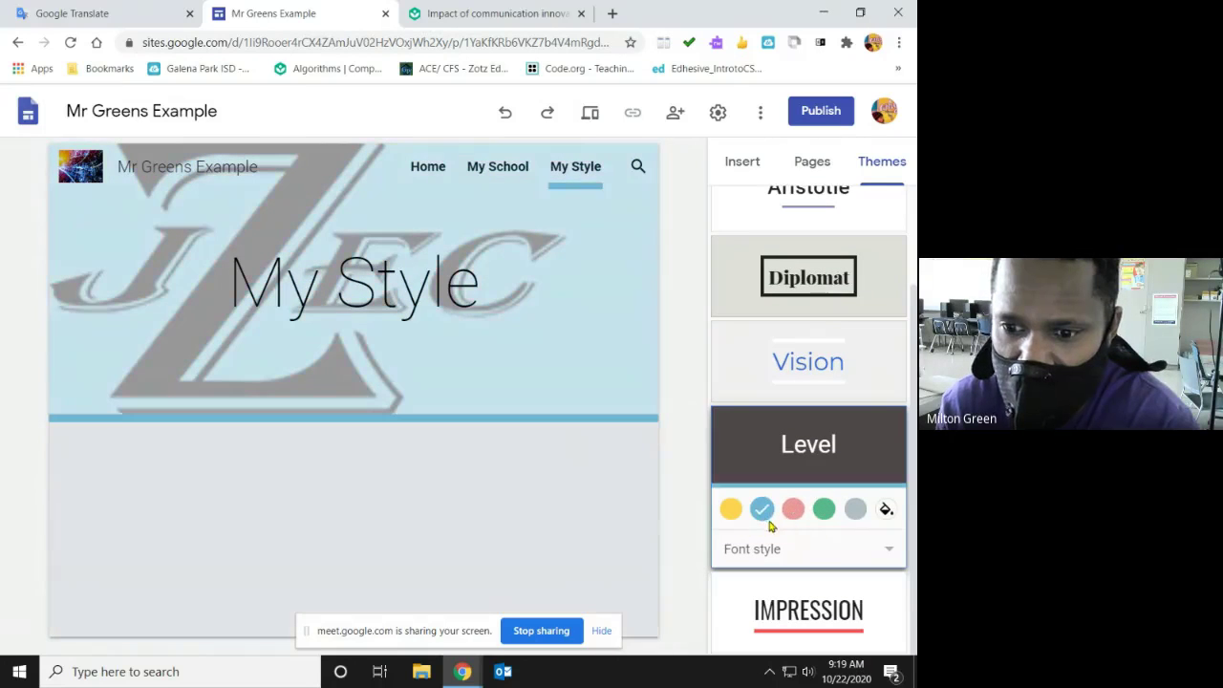
click(803, 627)
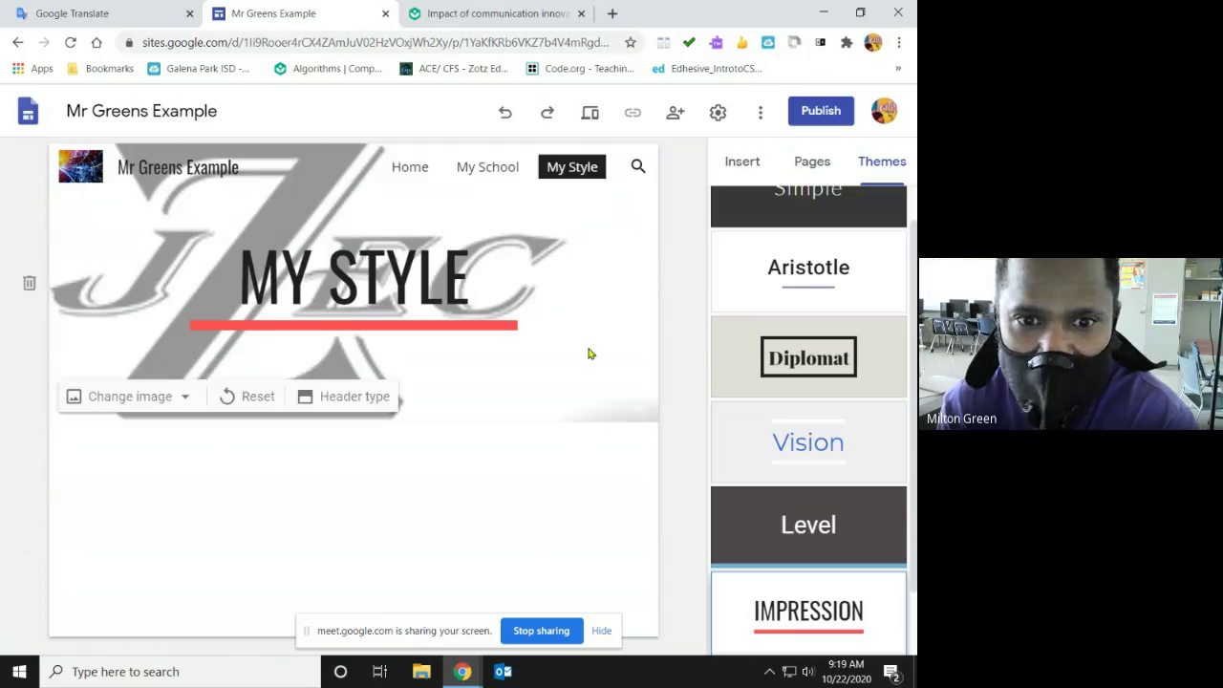
Compare the Level, Vision and Diplomat themes on the Home page and apply the Aristotle theme.
click(408, 170)
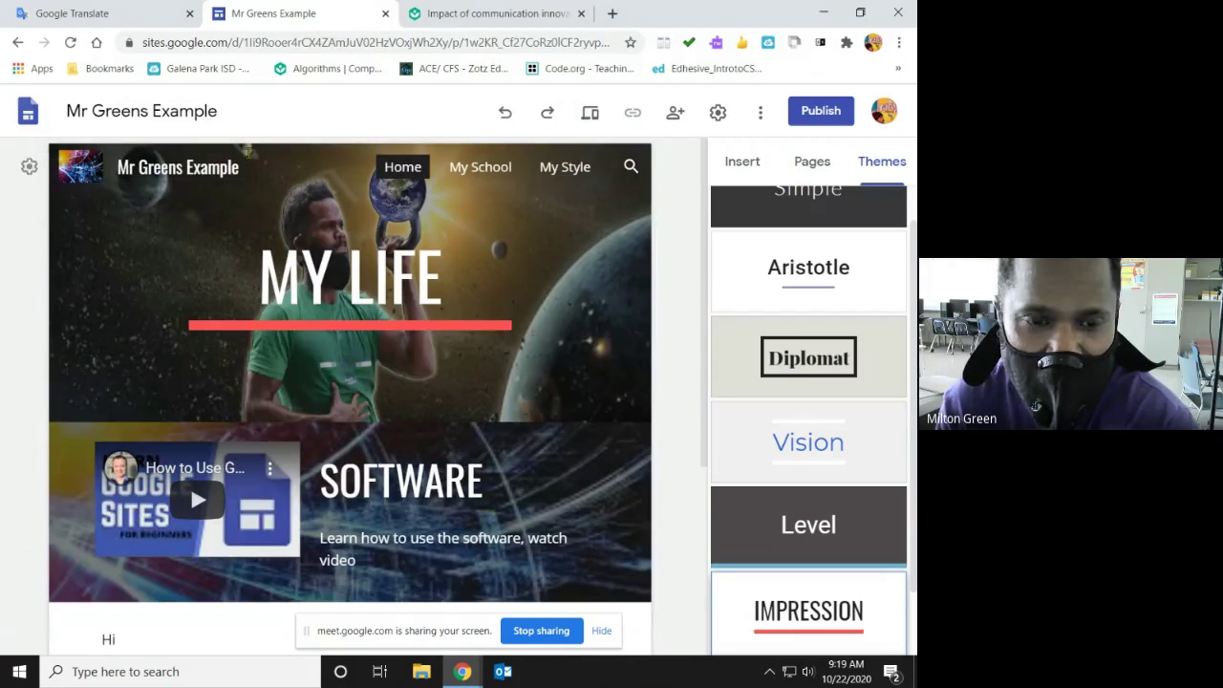
click(810, 525)
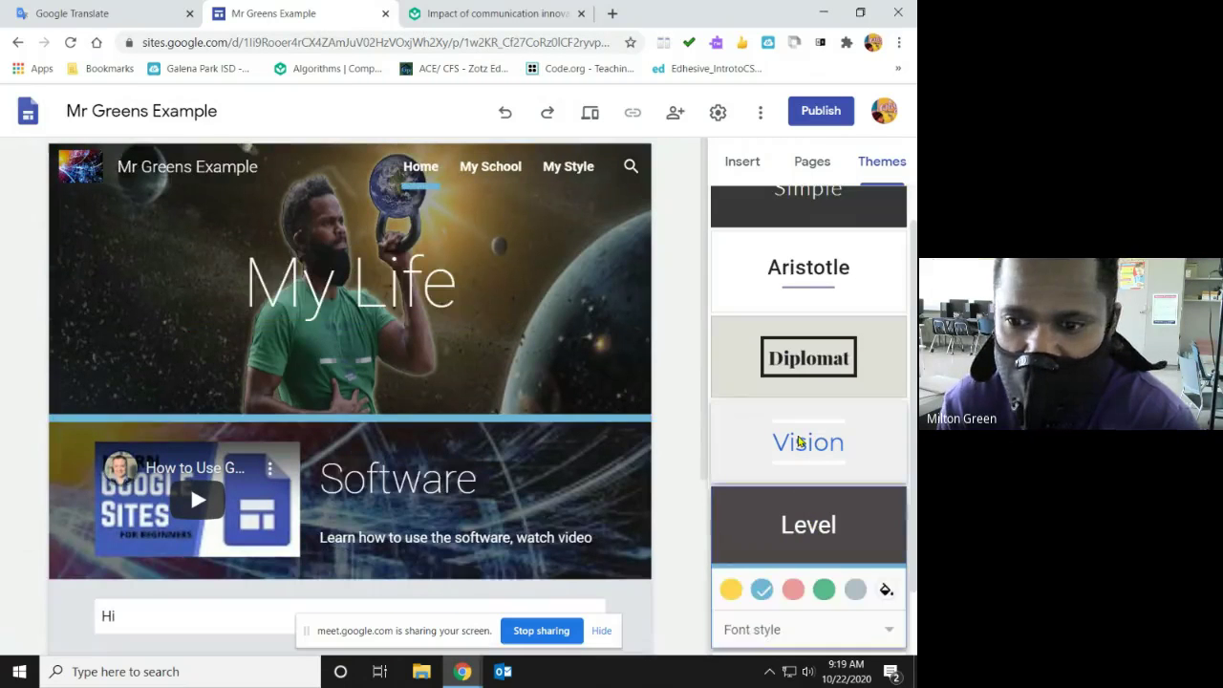
click(792, 442)
click(801, 378)
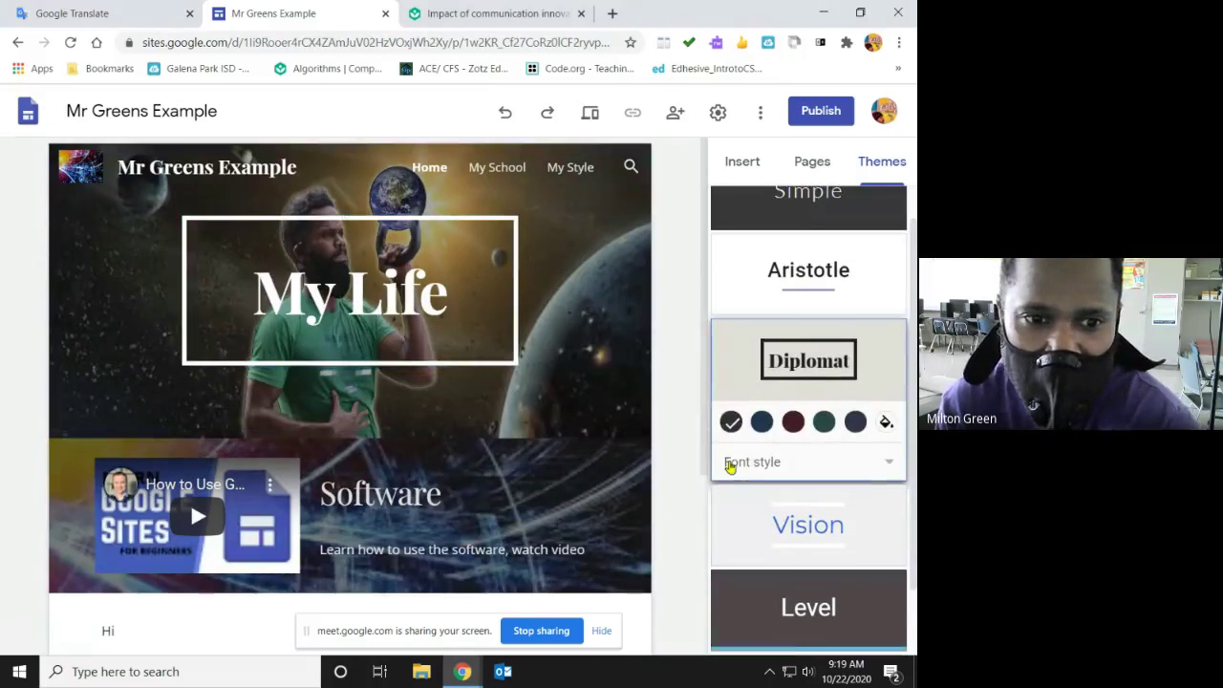
scroll(805, 368, up, 1)
click(810, 331)
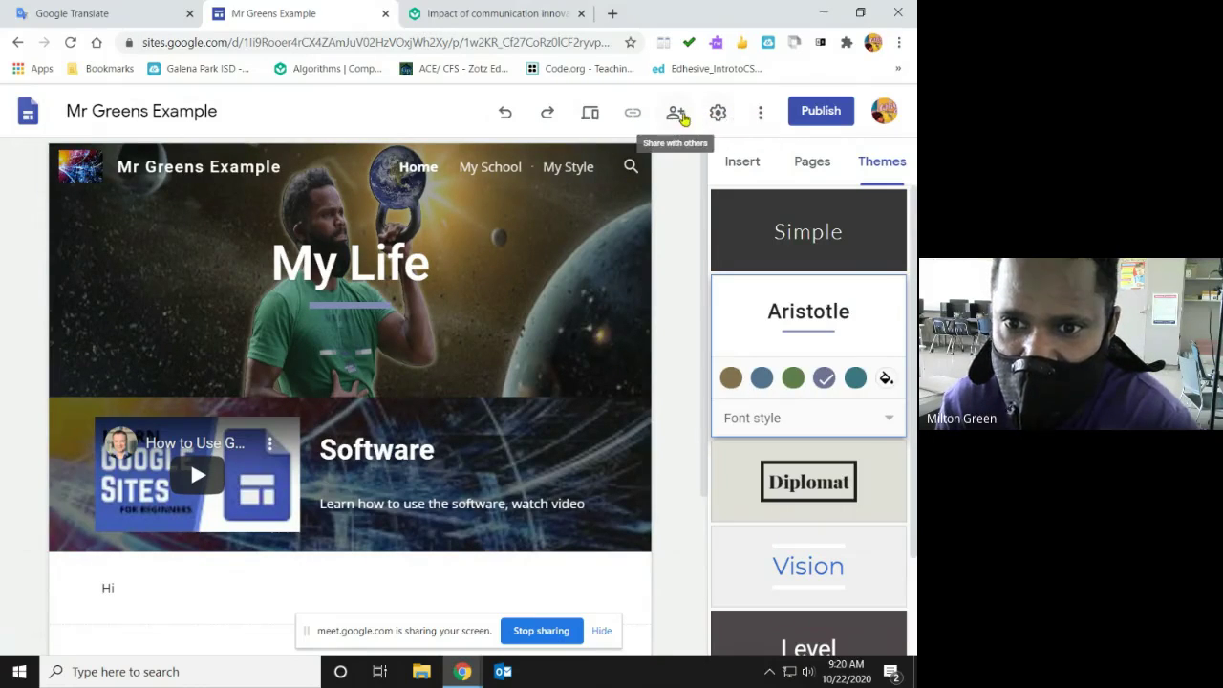
Examine the site's additional options and its publishing settings, closing them without publishing.
click(763, 114)
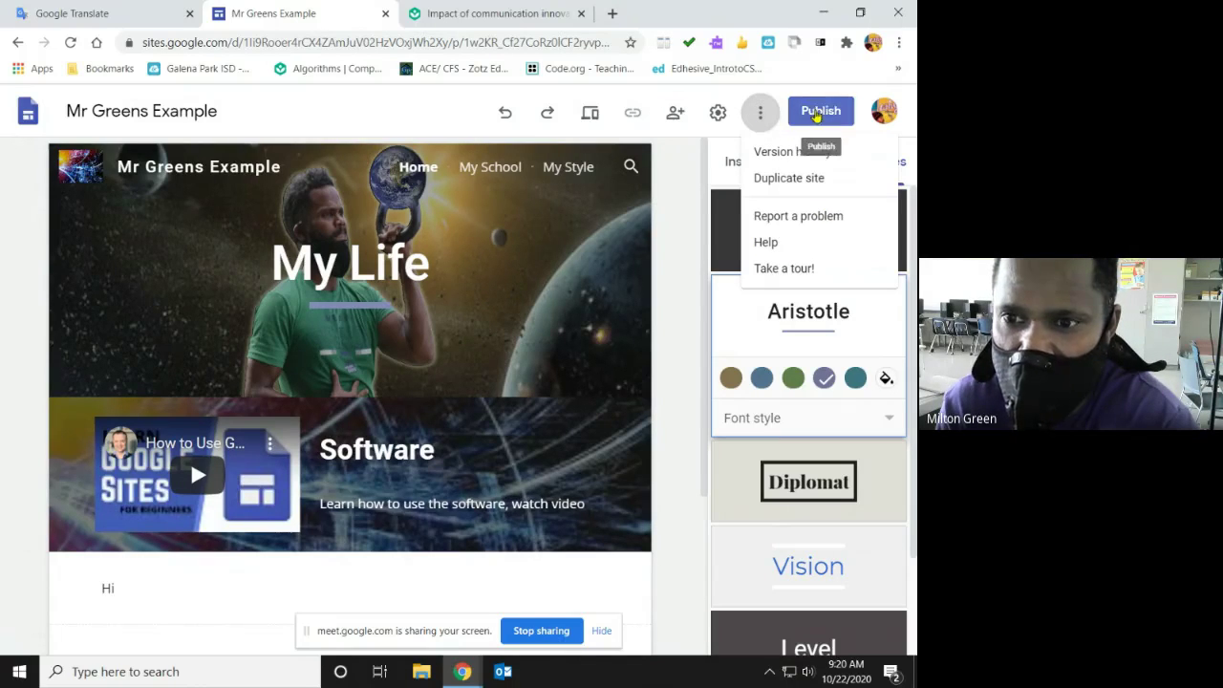
click(875, 93)
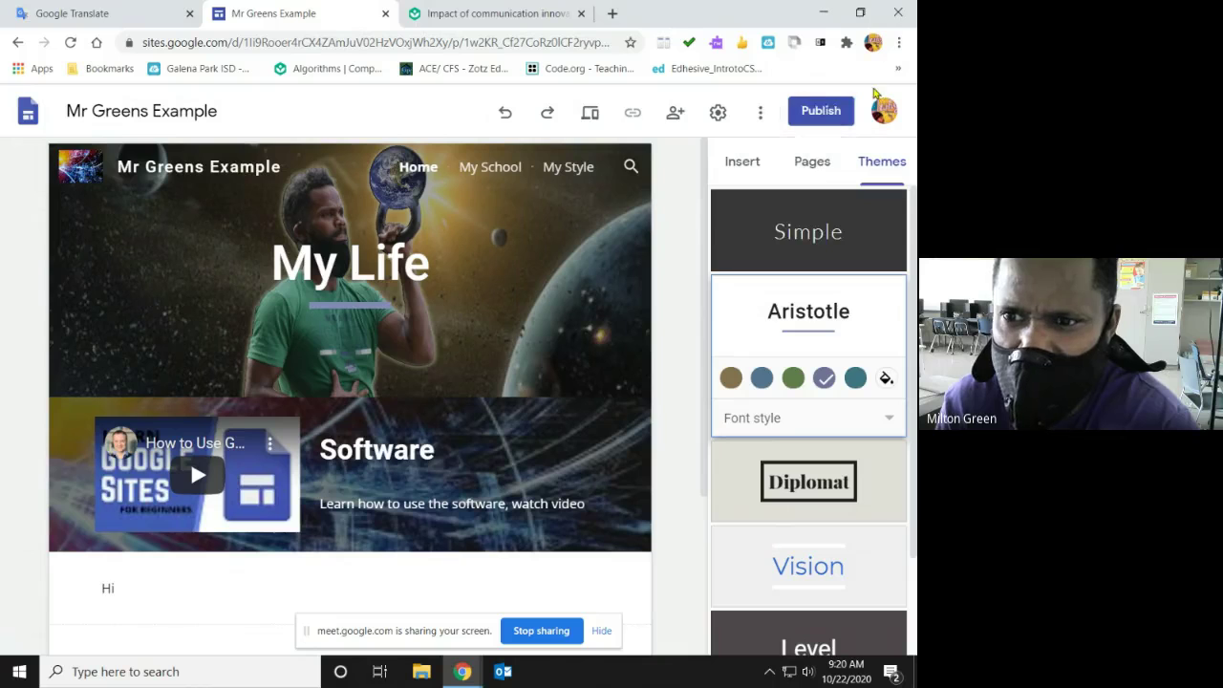
click(819, 112)
click(533, 468)
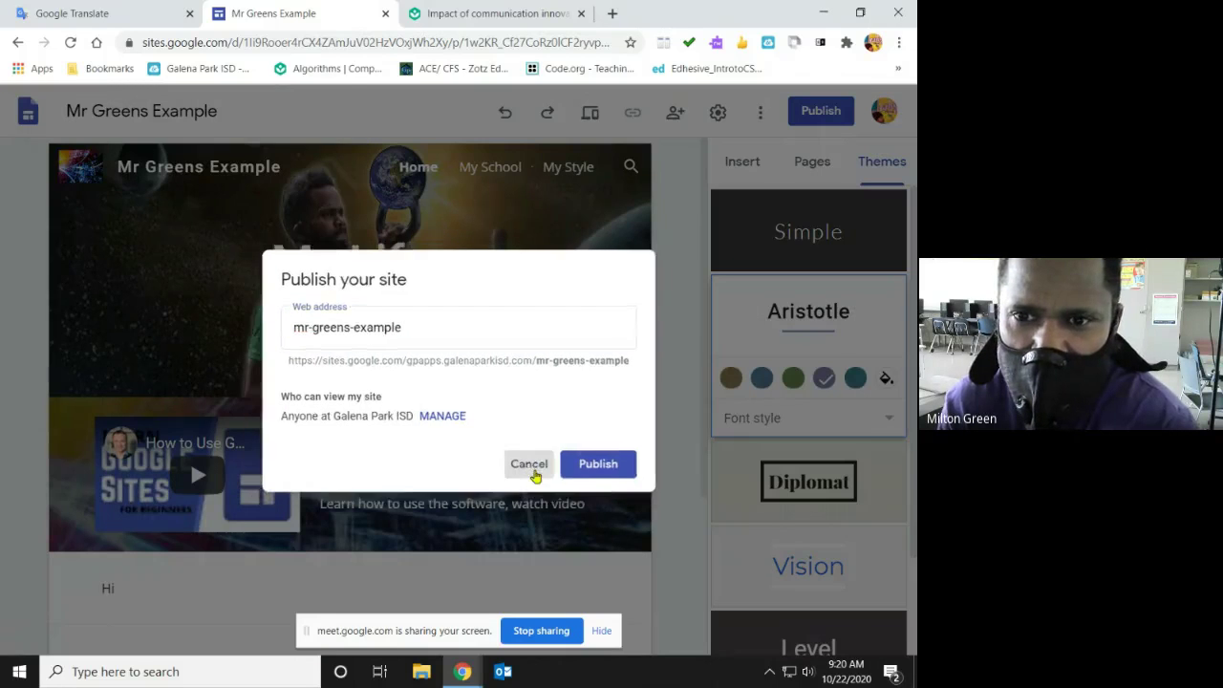
click(761, 116)
click(664, 174)
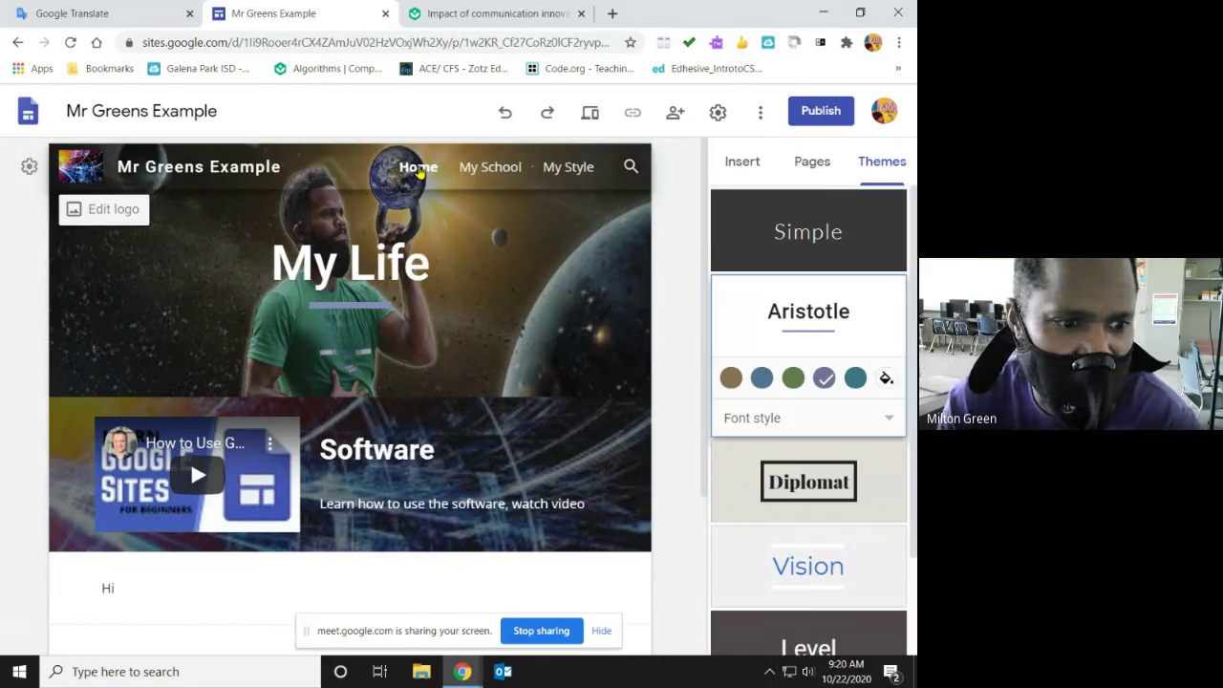
View the site's navigation settings and close them unchanged.
click(28, 166)
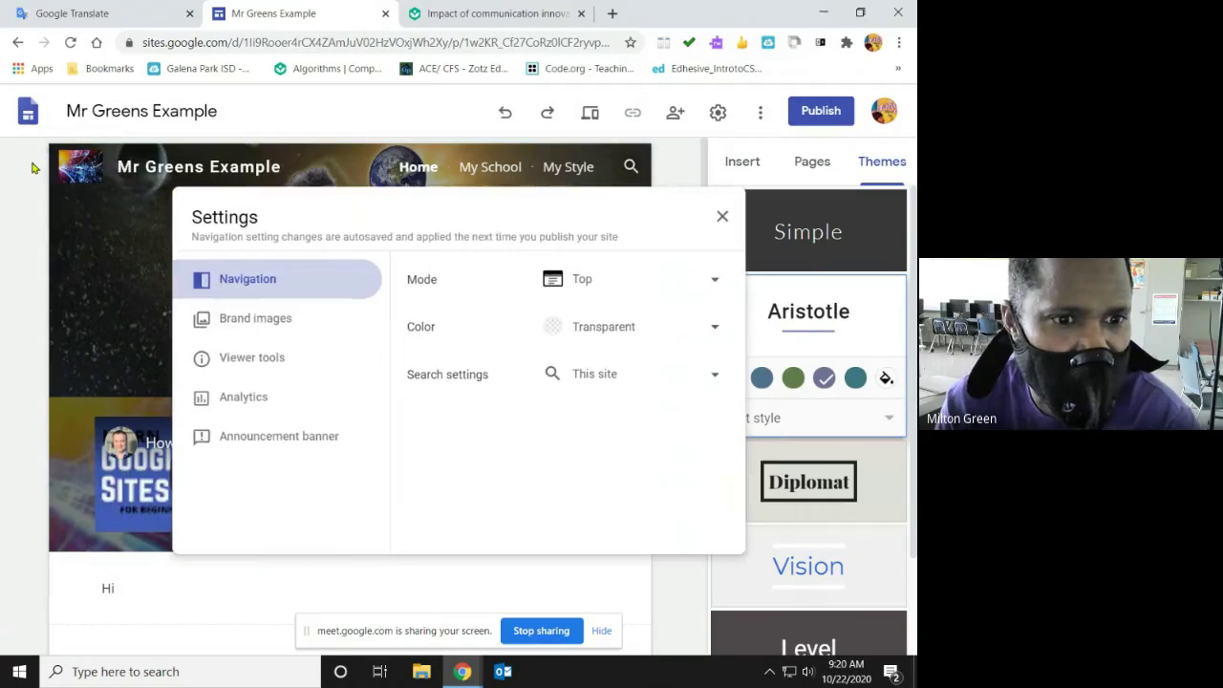
click(723, 217)
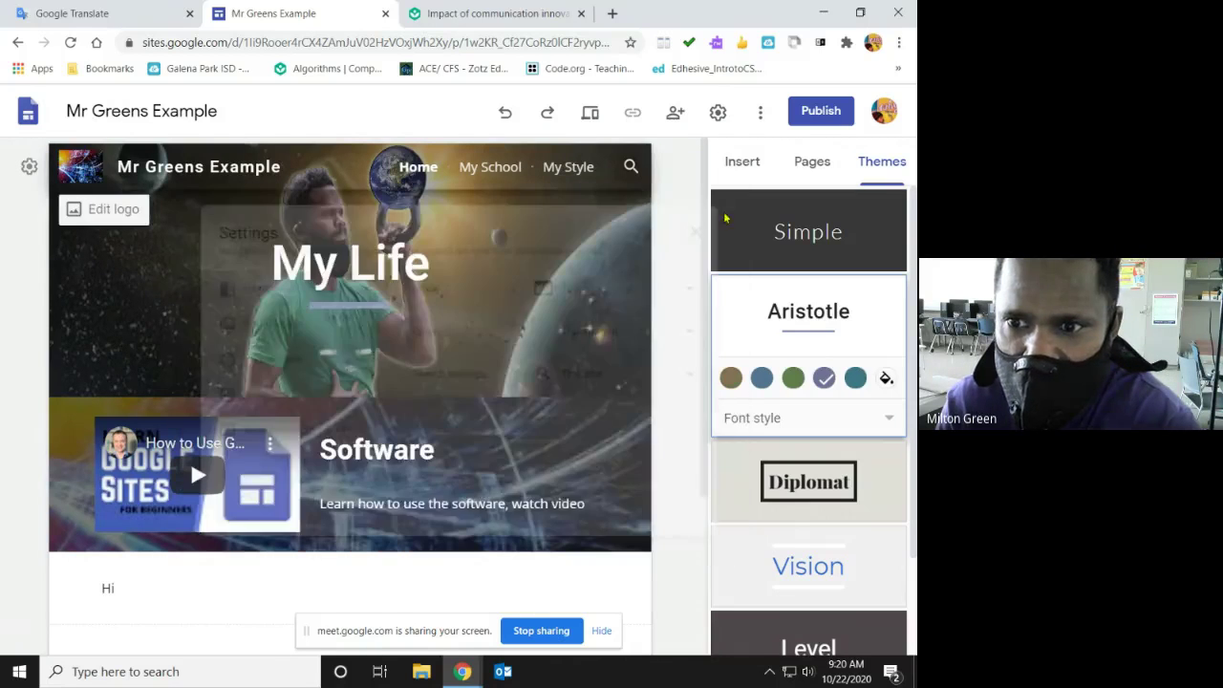
View the options for sharing the site with people and groups and its additional site options, leaving both unchanged.
click(730, 168)
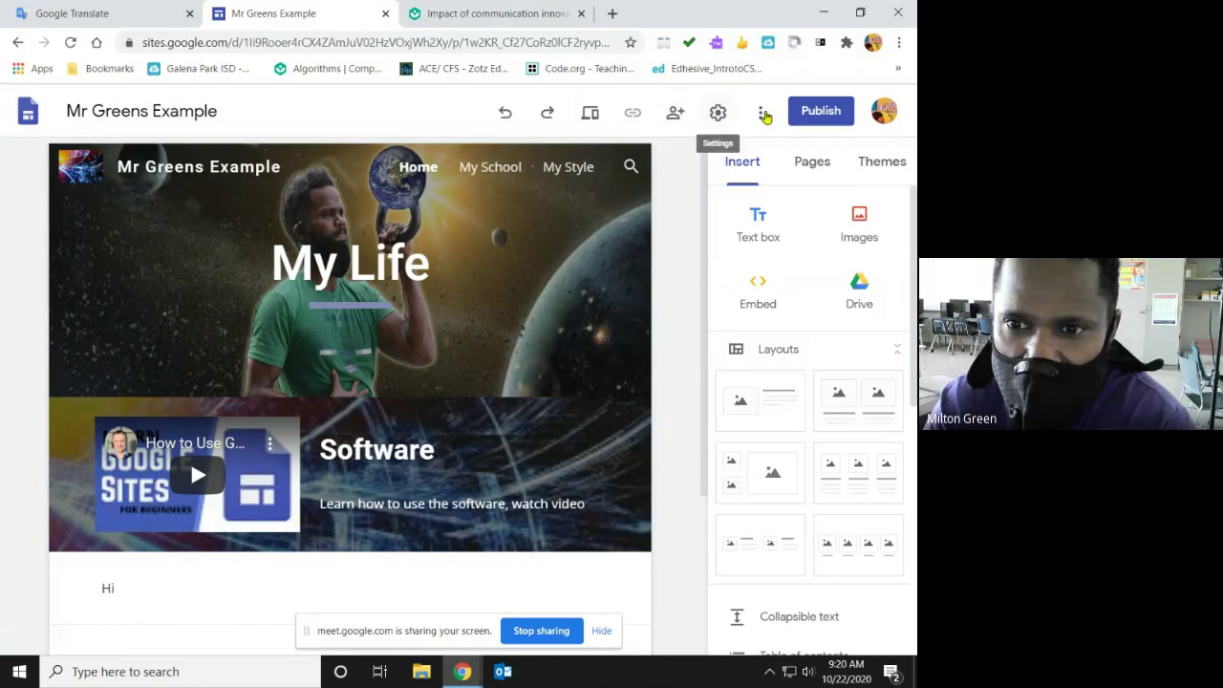
click(671, 114)
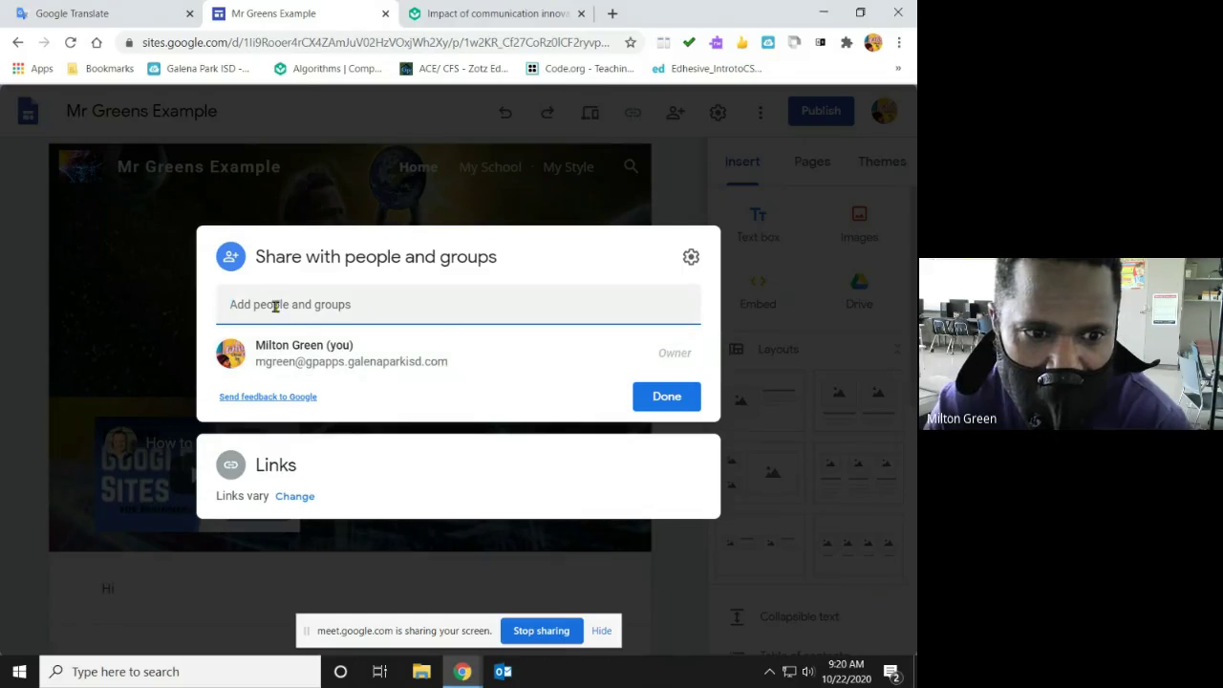
click(682, 151)
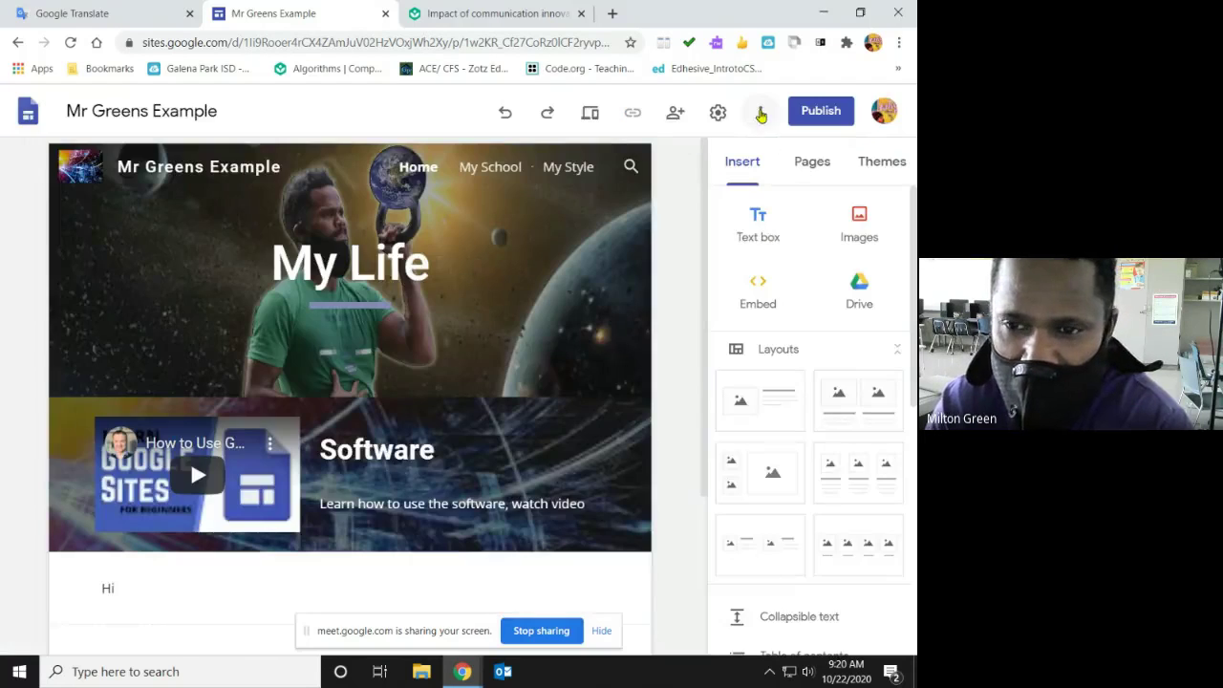
click(760, 117)
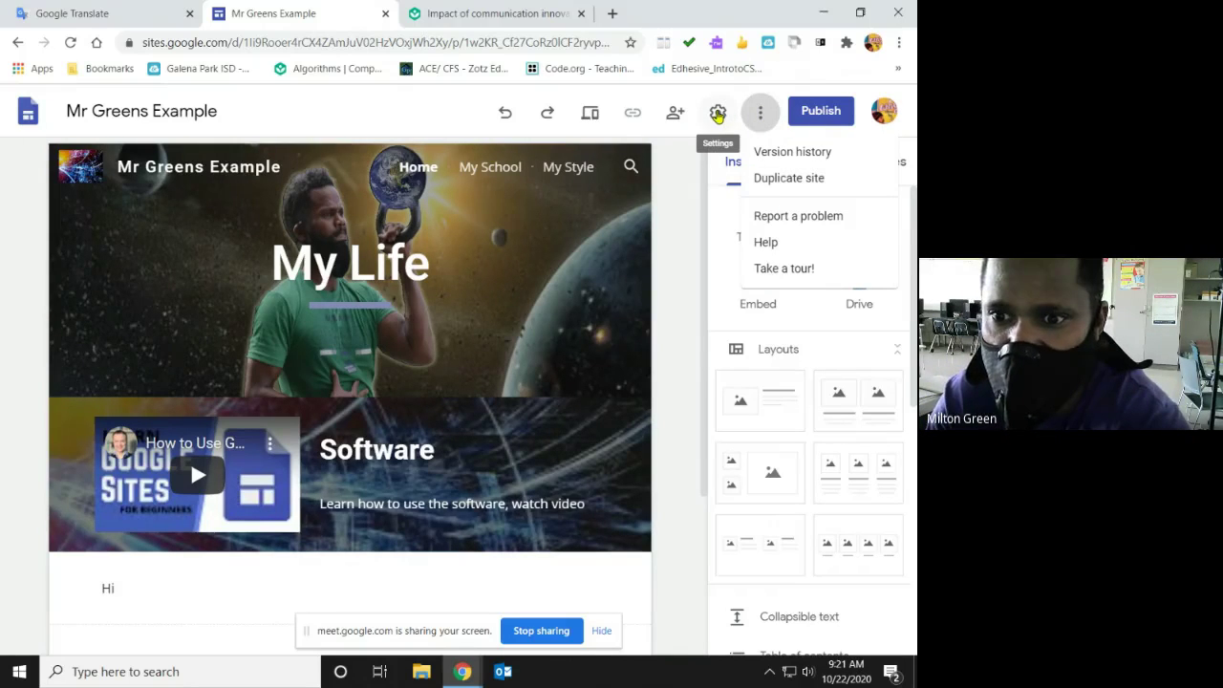
click(809, 114)
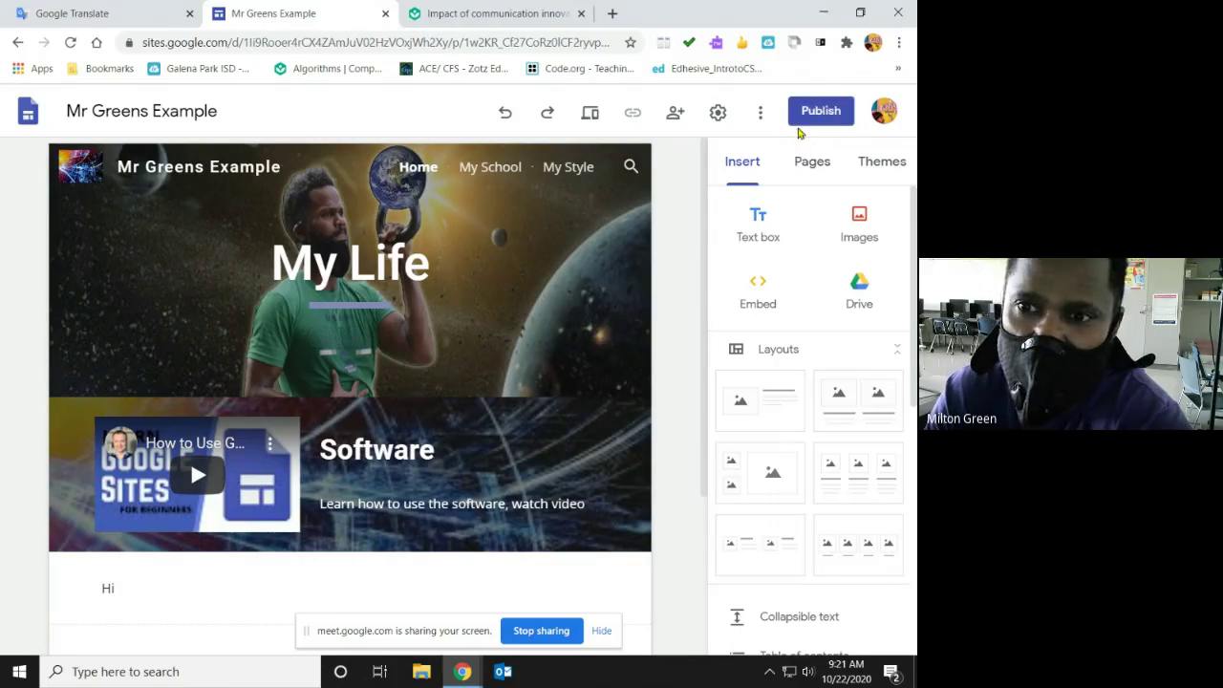
Publish the site with the prefilled web address and access for anyone at Galena Park ISD, and copy the published site link.
click(802, 120)
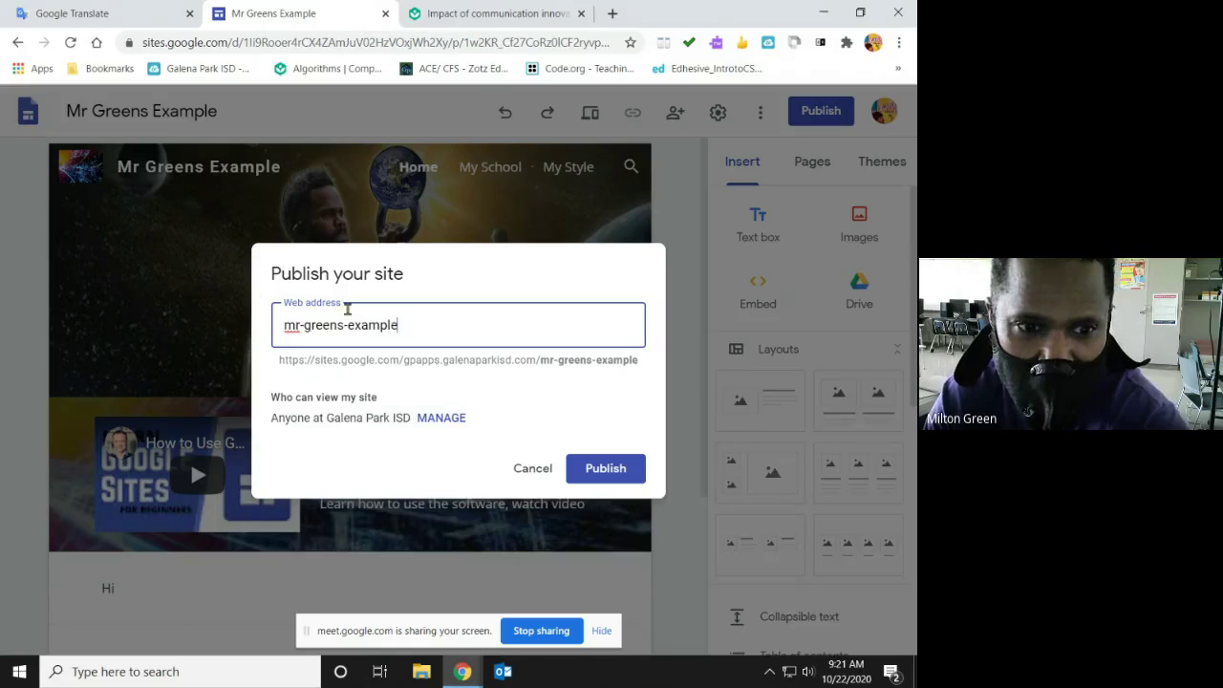
drag(415, 333, 202, 335)
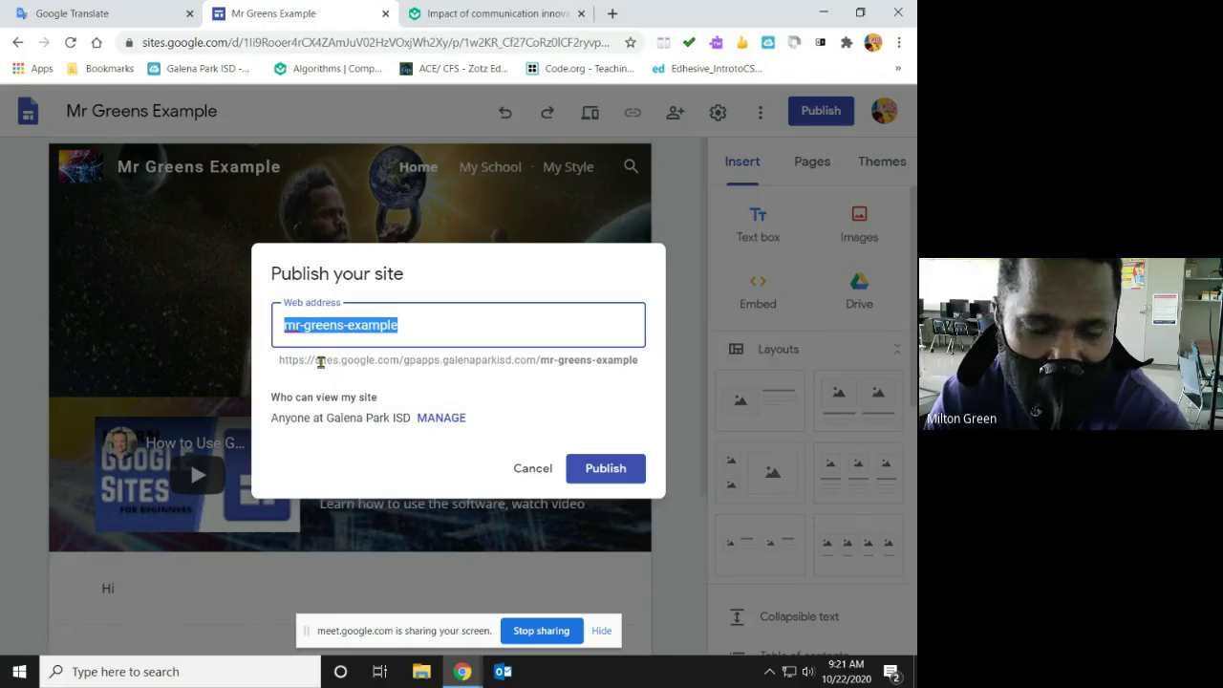
click(459, 337)
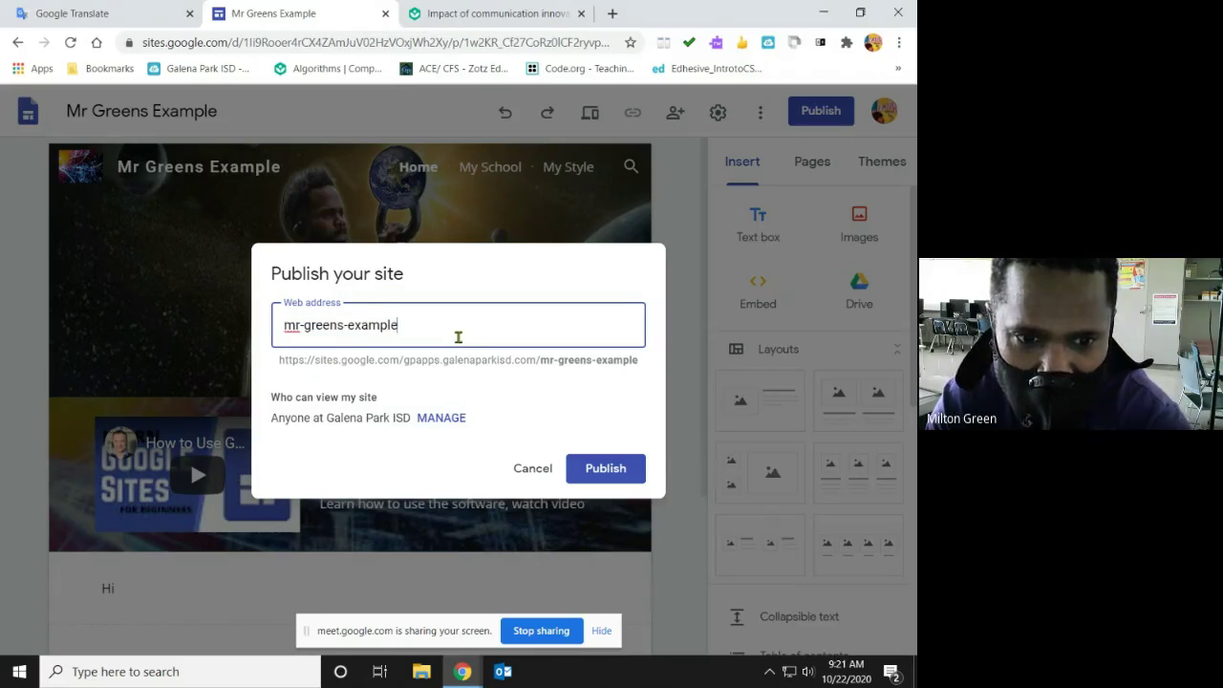
click(604, 470)
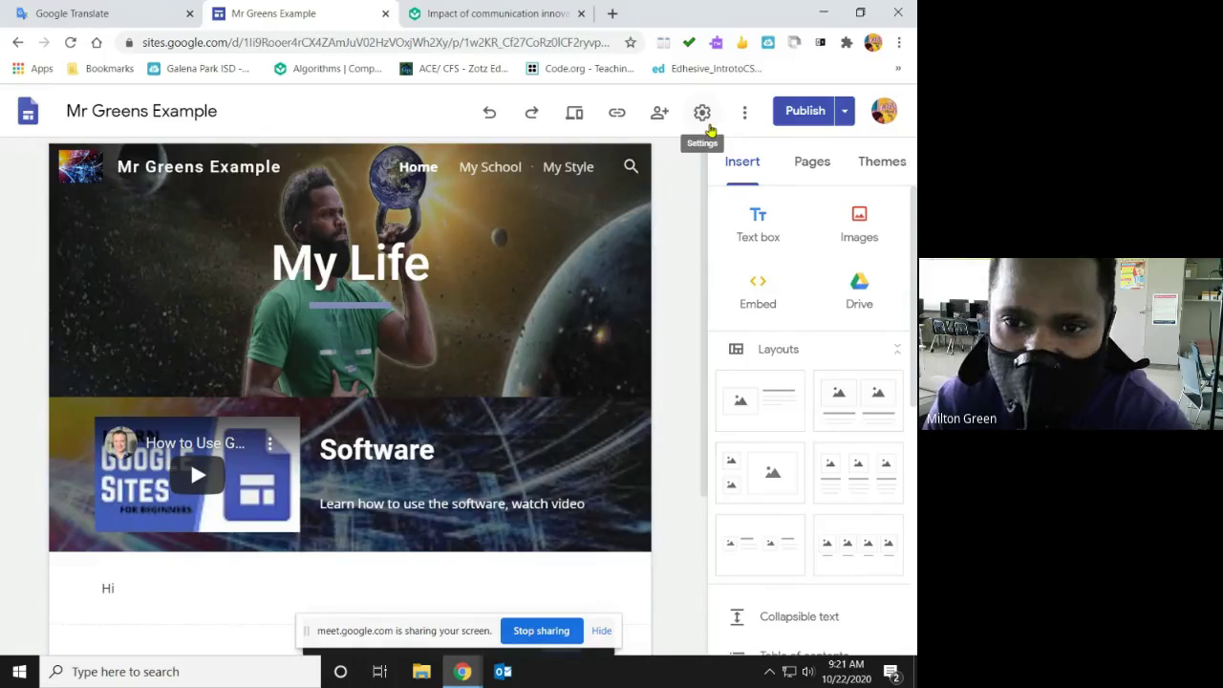
click(619, 116)
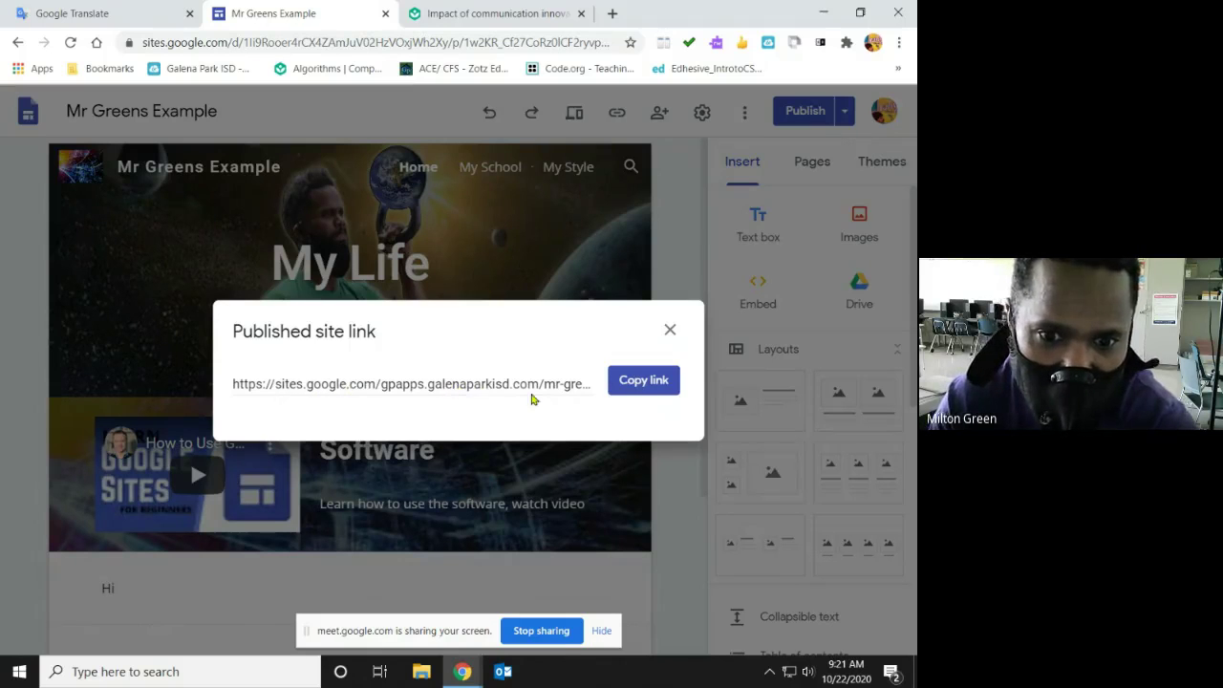
click(639, 382)
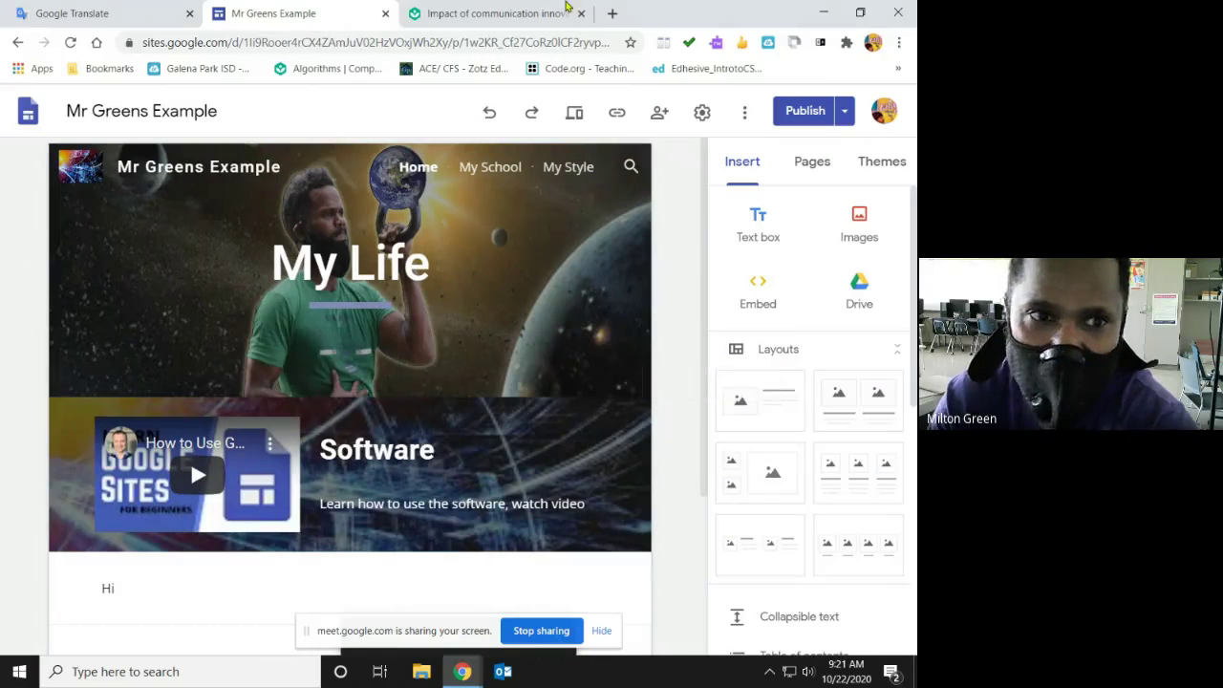